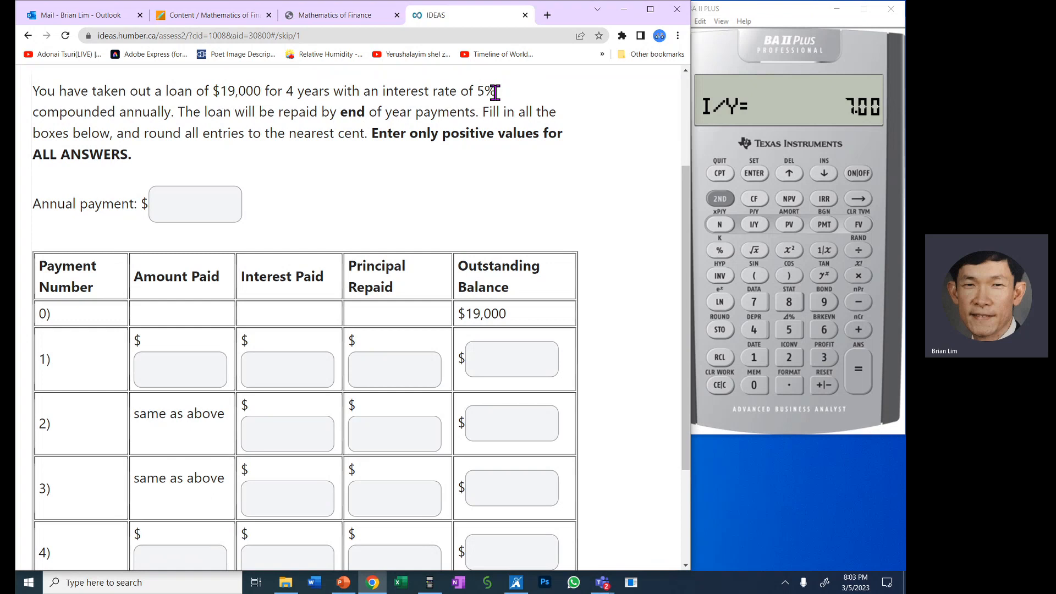
# - Review the loan question's interest rate, compounding frequency, payment timing and the instruction to enter only positive values
pyautogui.moveTo(479, 88); pyautogui.dragTo(494, 92)
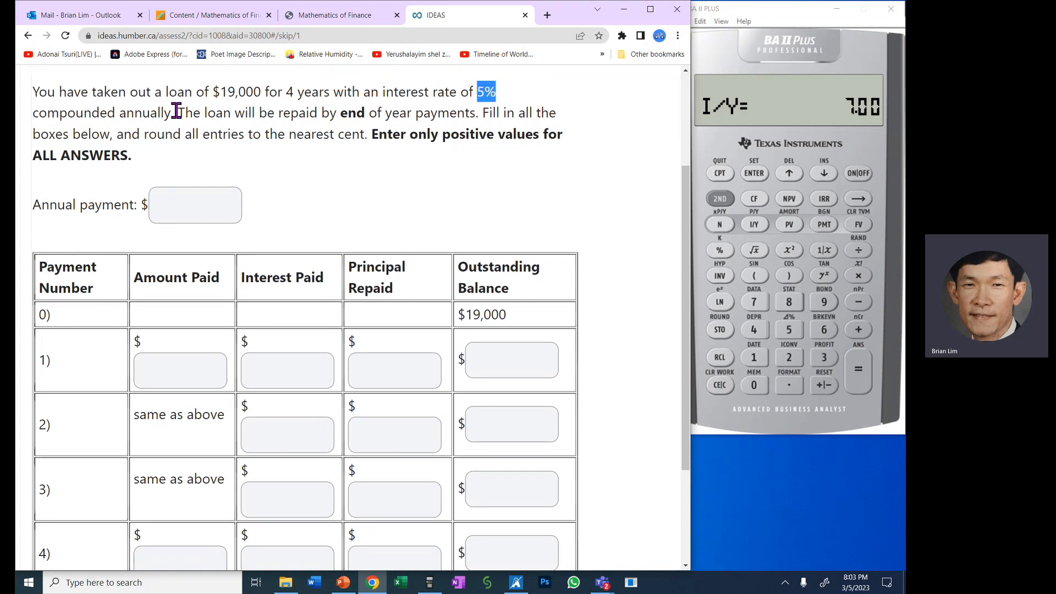
pyautogui.moveTo(173, 113); pyautogui.dragTo(30, 117)
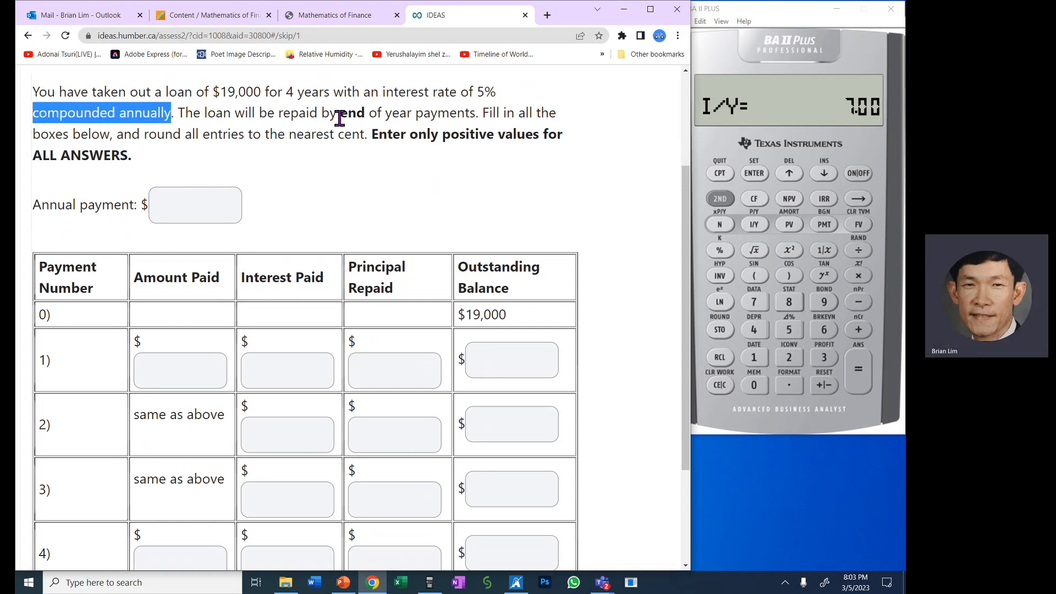
pyautogui.moveTo(340, 114); pyautogui.dragTo(472, 112)
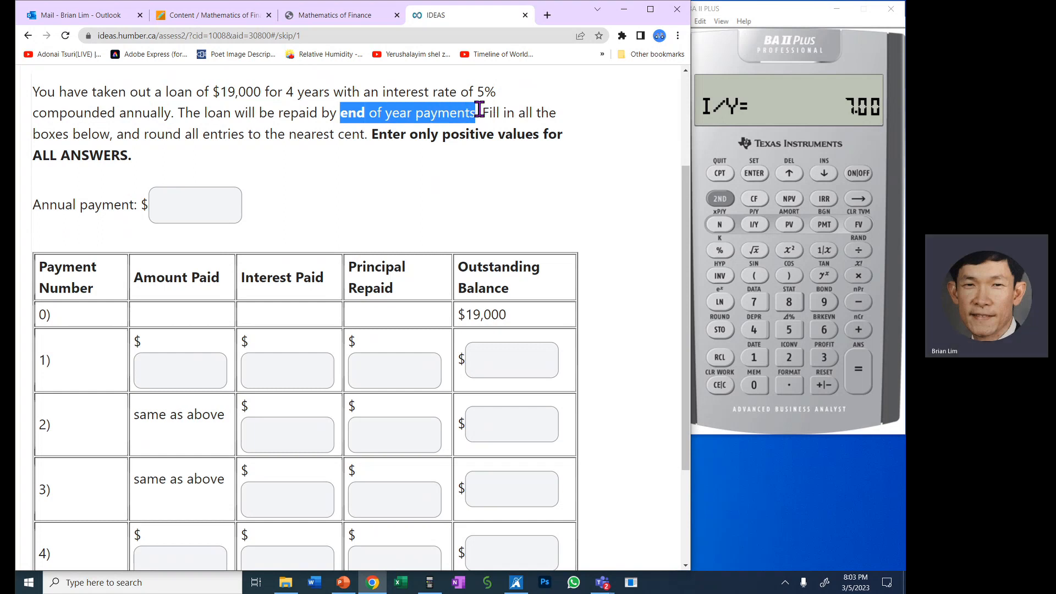
pyautogui.moveTo(483, 113); pyautogui.dragTo(571, 163)
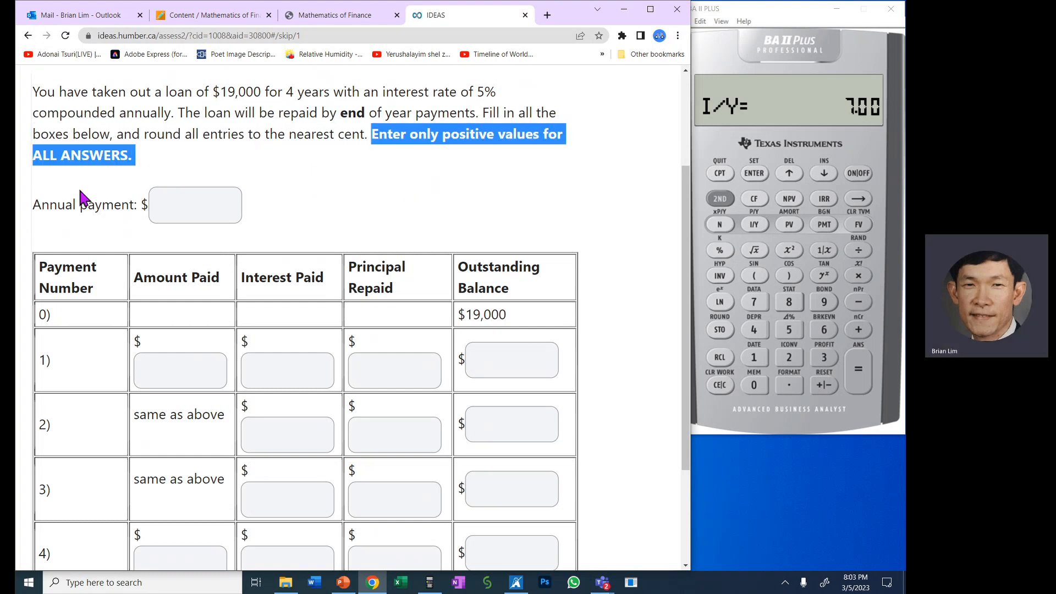
pyautogui.click(57, 198)
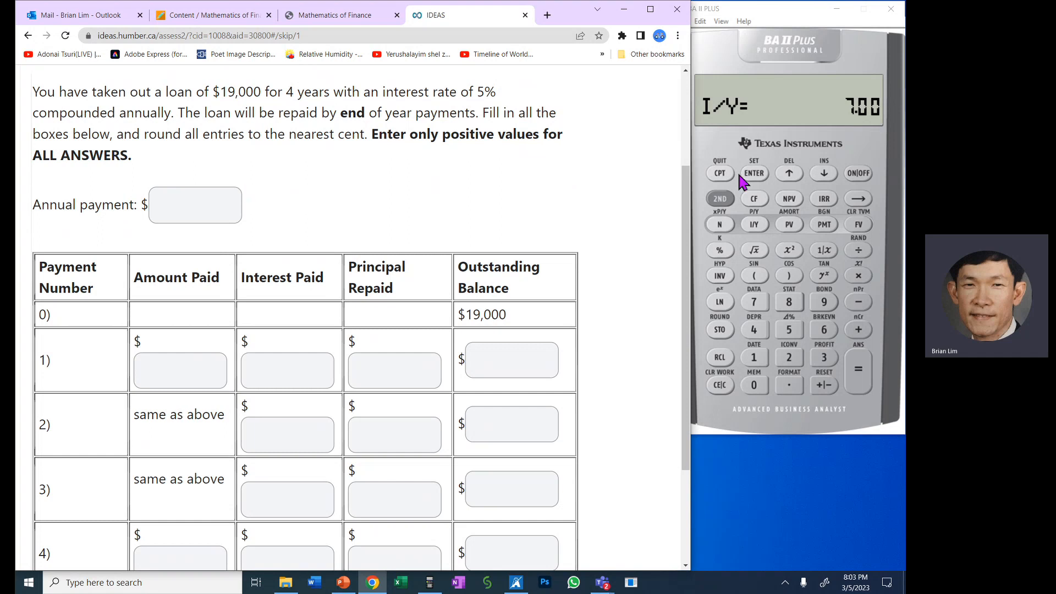
# - Clear the calculator display and set payments per year (P/Y) to 1 for the end-of-year payments
pyautogui.click(725, 387)
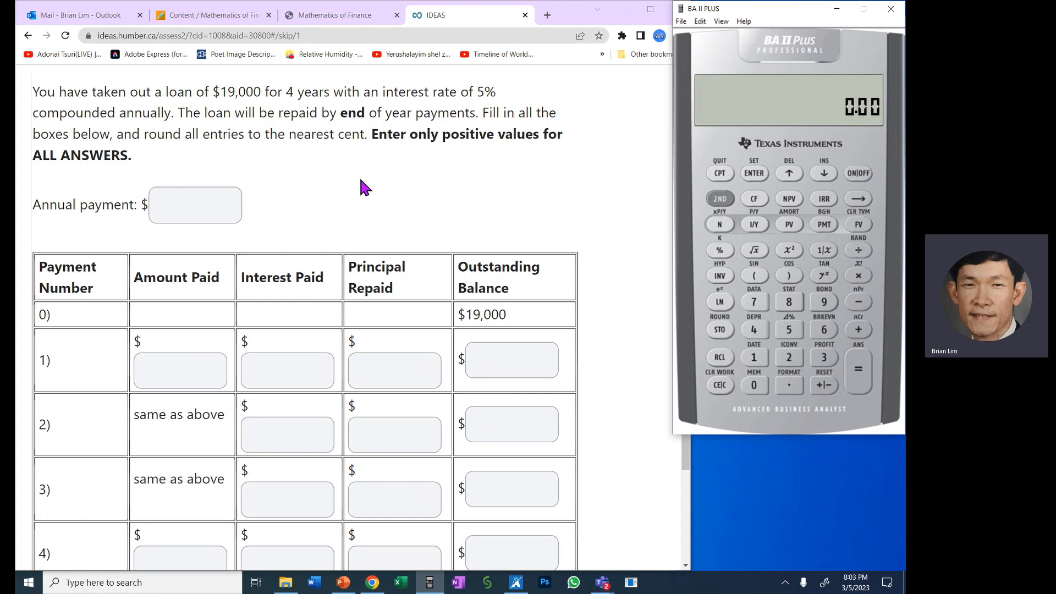
pyautogui.click(721, 201)
pyautogui.click(754, 224)
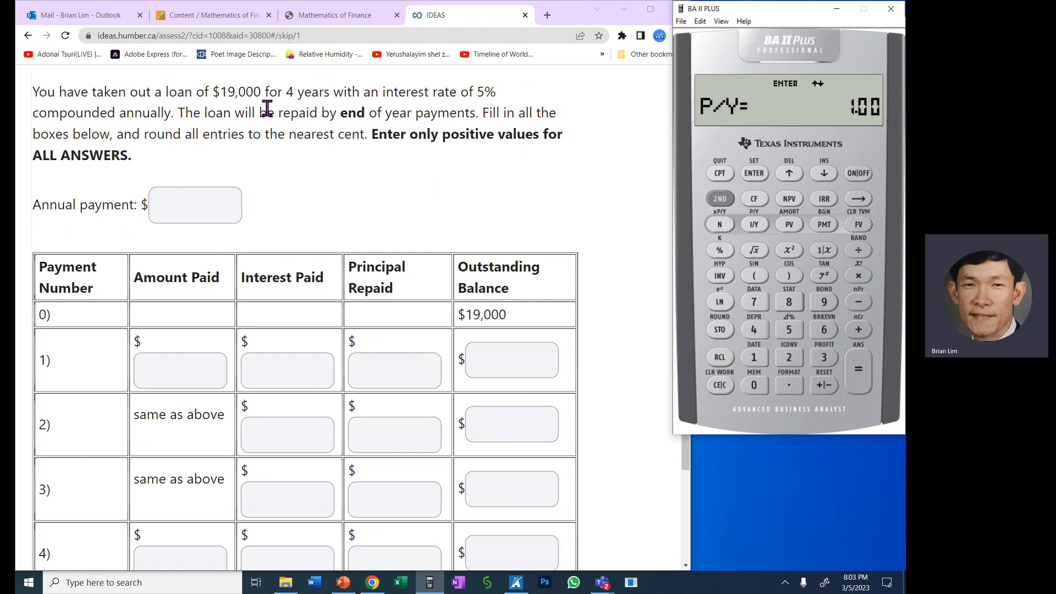
pyautogui.click(339, 114)
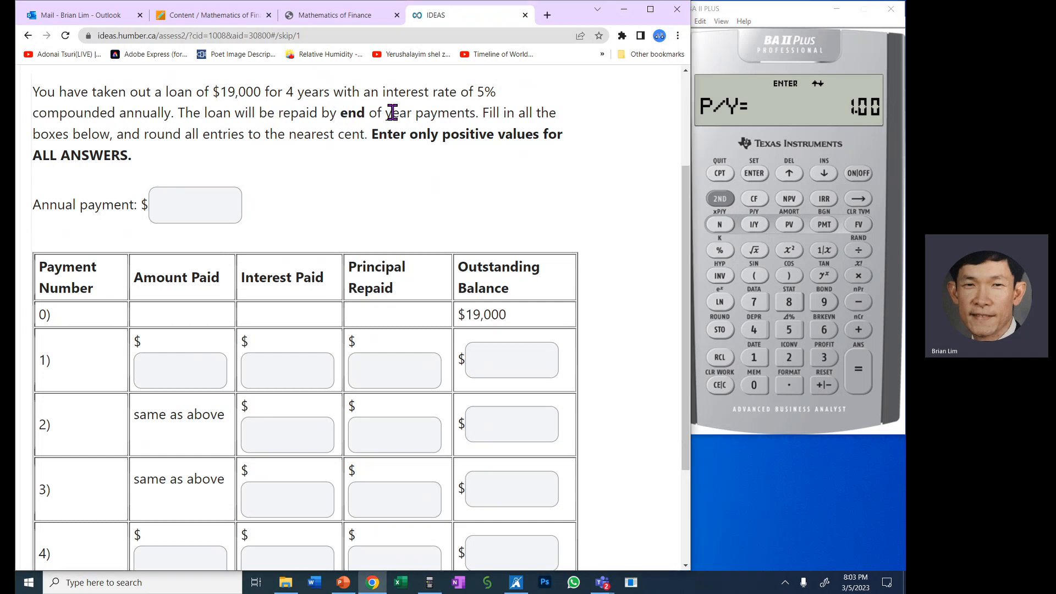
pyautogui.moveTo(340, 114); pyautogui.dragTo(476, 113)
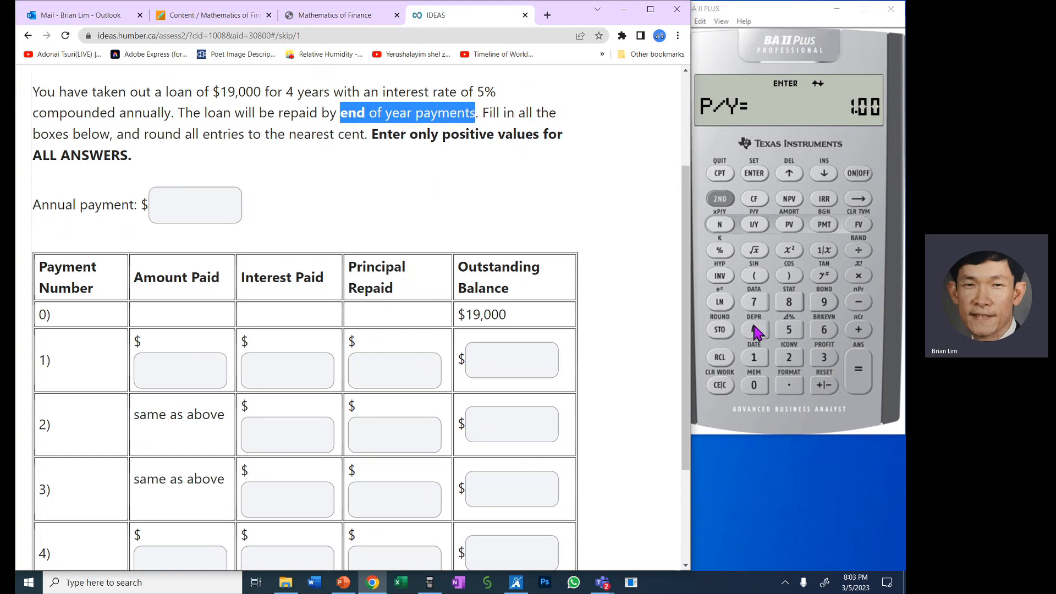
pyautogui.click(754, 357)
pyautogui.click(761, 176)
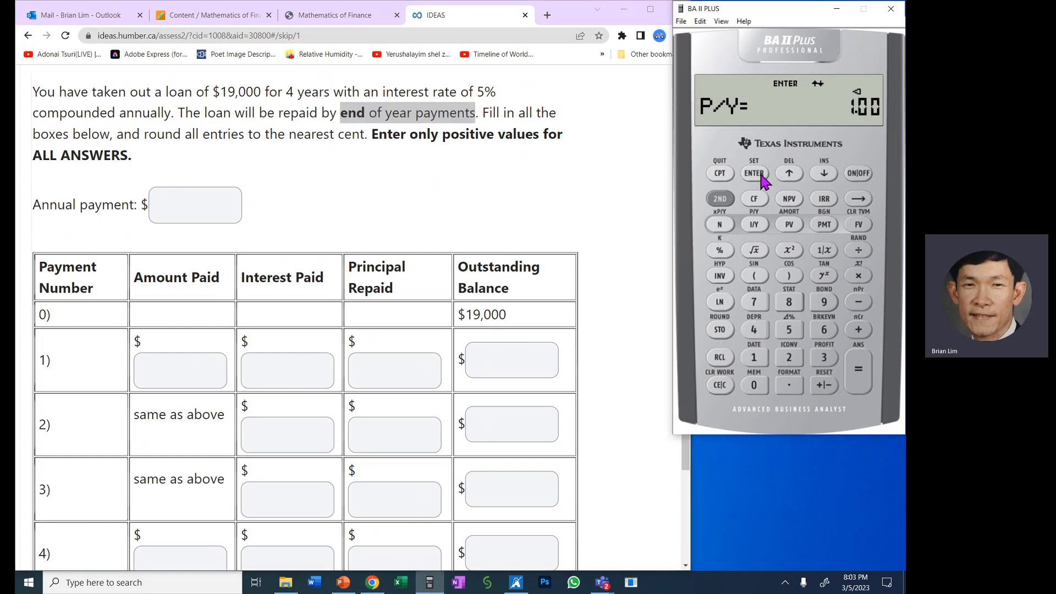
# - Set compounding periods per year (C/Y) to 1 and quit the calculator's P/Y settings
pyautogui.click(823, 175)
pyautogui.moveTo(384, 87); pyautogui.dragTo(171, 110)
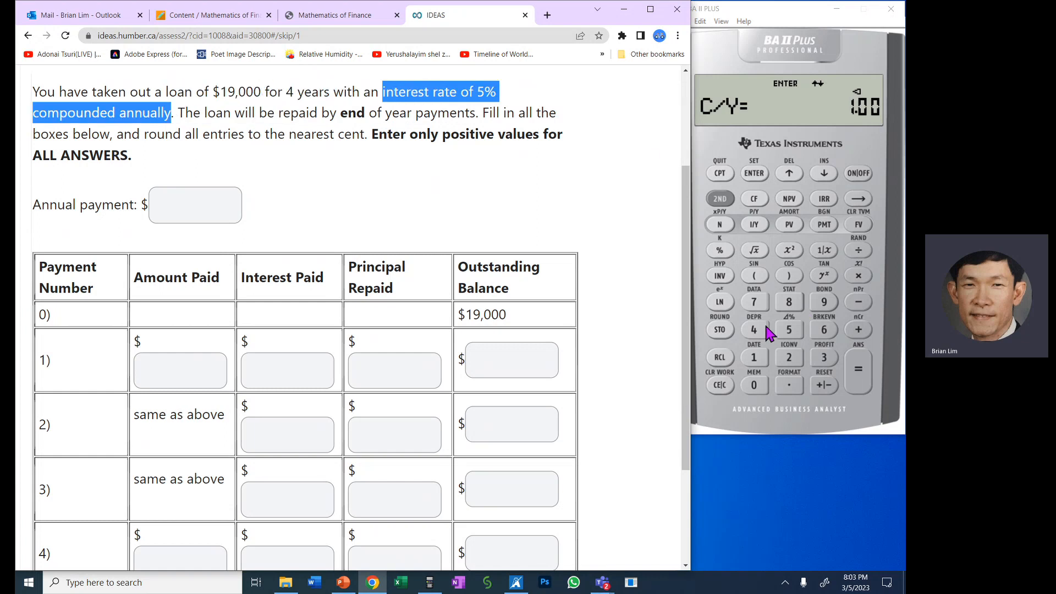
pyautogui.click(758, 360)
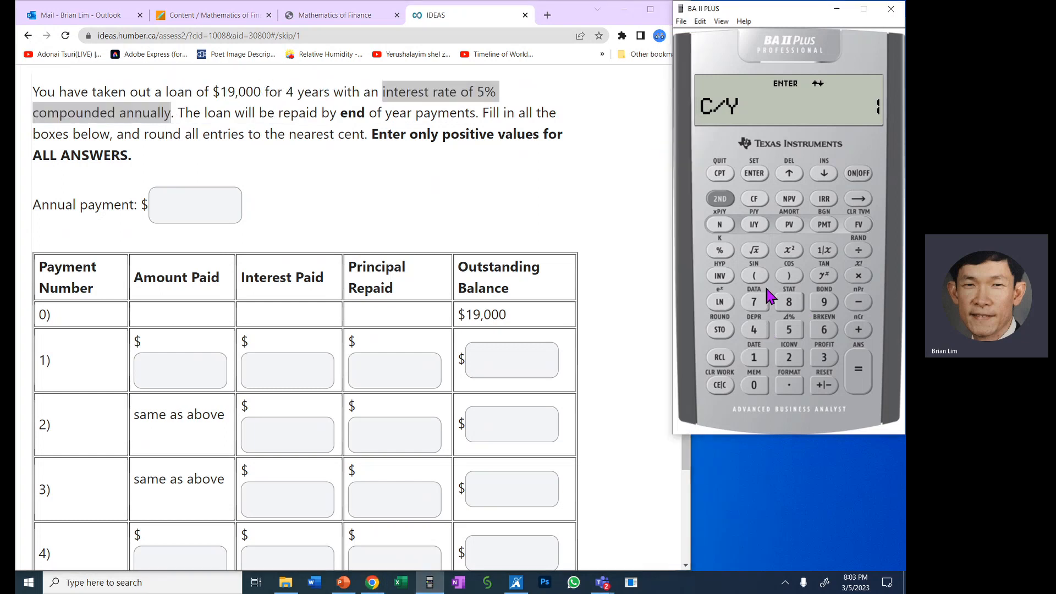
pyautogui.click(753, 173)
pyautogui.click(826, 173)
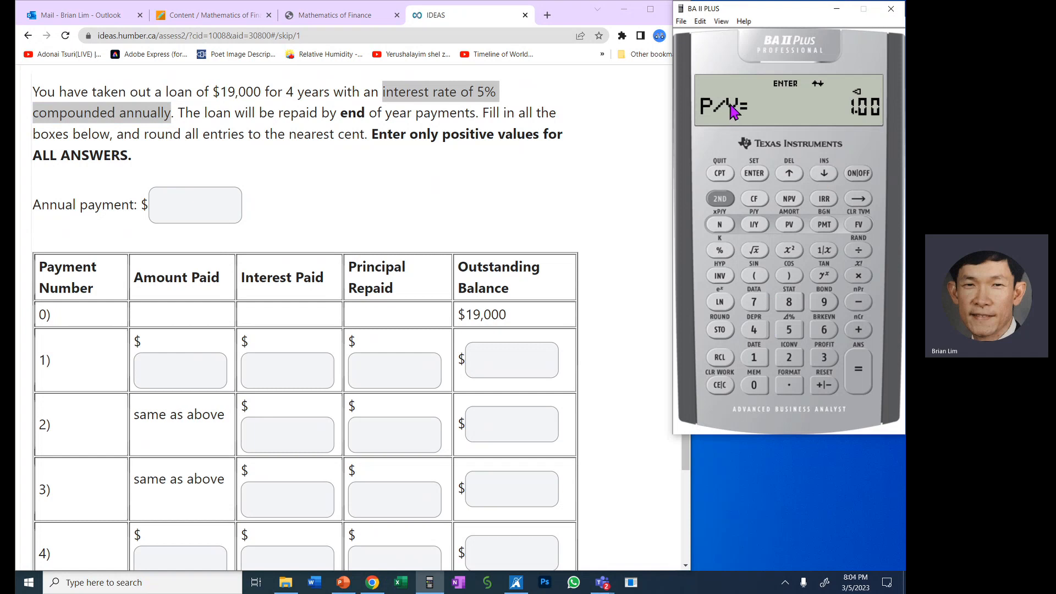
pyautogui.click(825, 174)
pyautogui.click(720, 200)
pyautogui.click(720, 172)
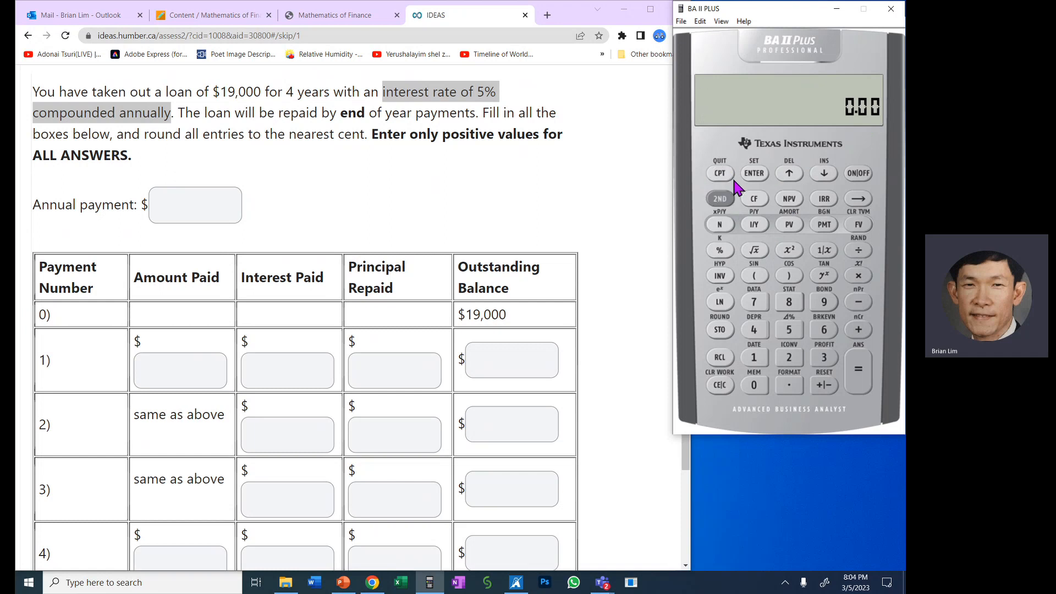
# - Store 4 as the number of payments (N) and 5 as the annual interest rate (I/Y) on the calculator
pyautogui.click(505, 201)
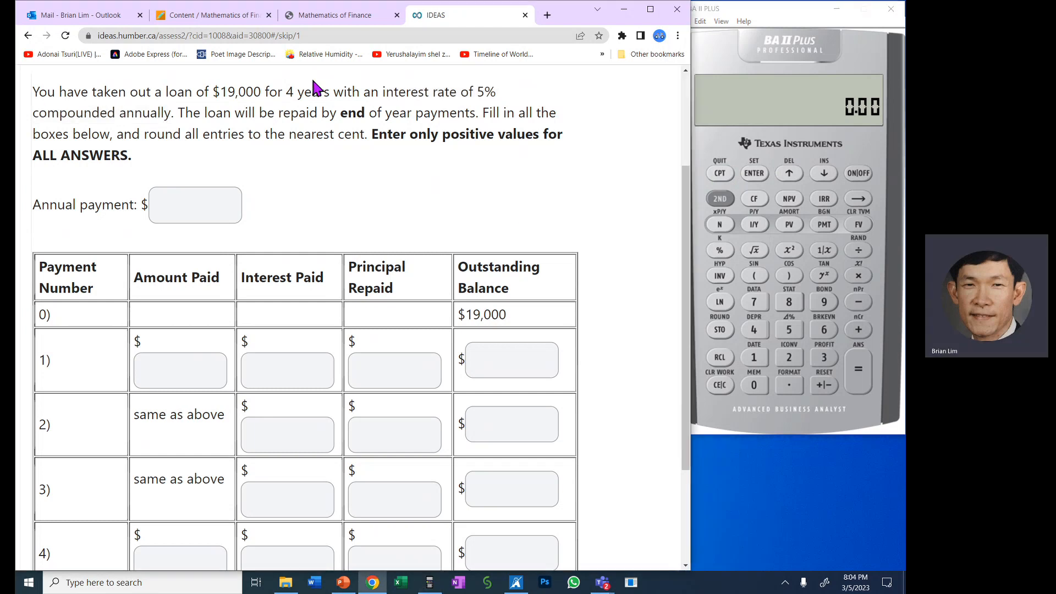
pyautogui.moveTo(285, 92); pyautogui.dragTo(329, 88)
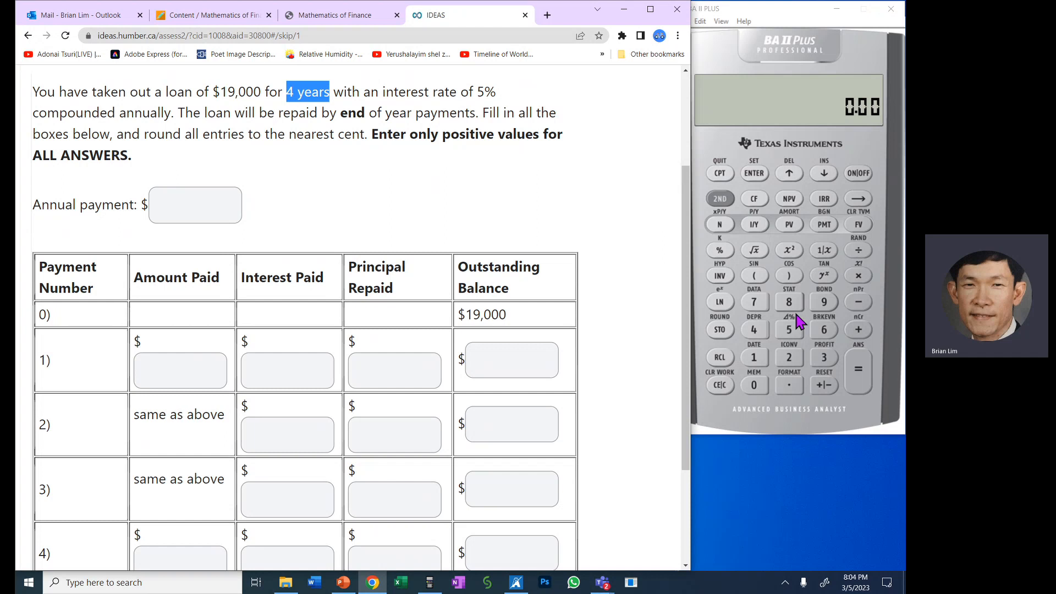
pyautogui.click(759, 330)
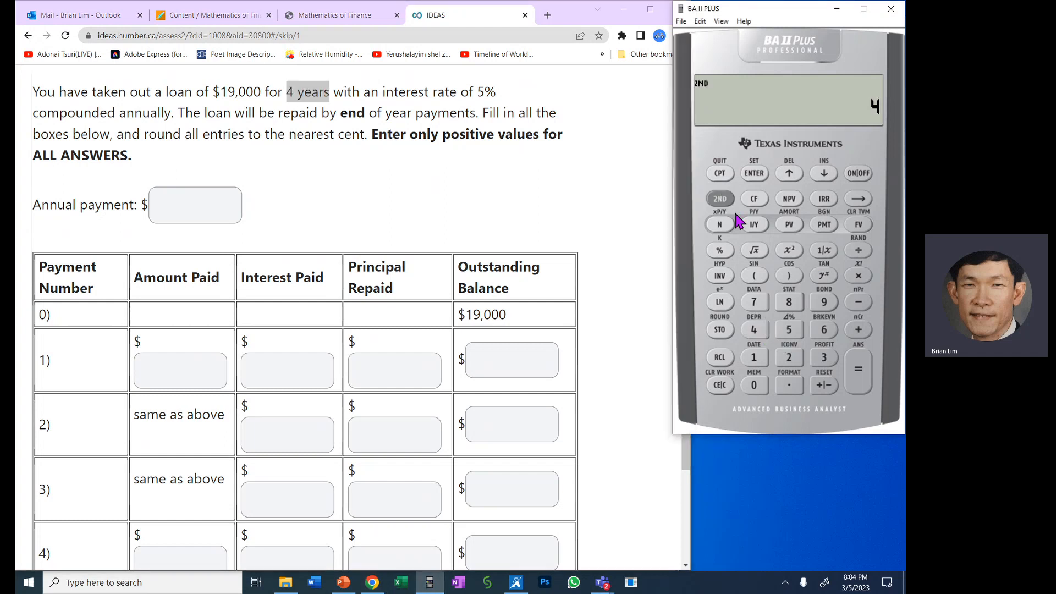
pyautogui.click(720, 224)
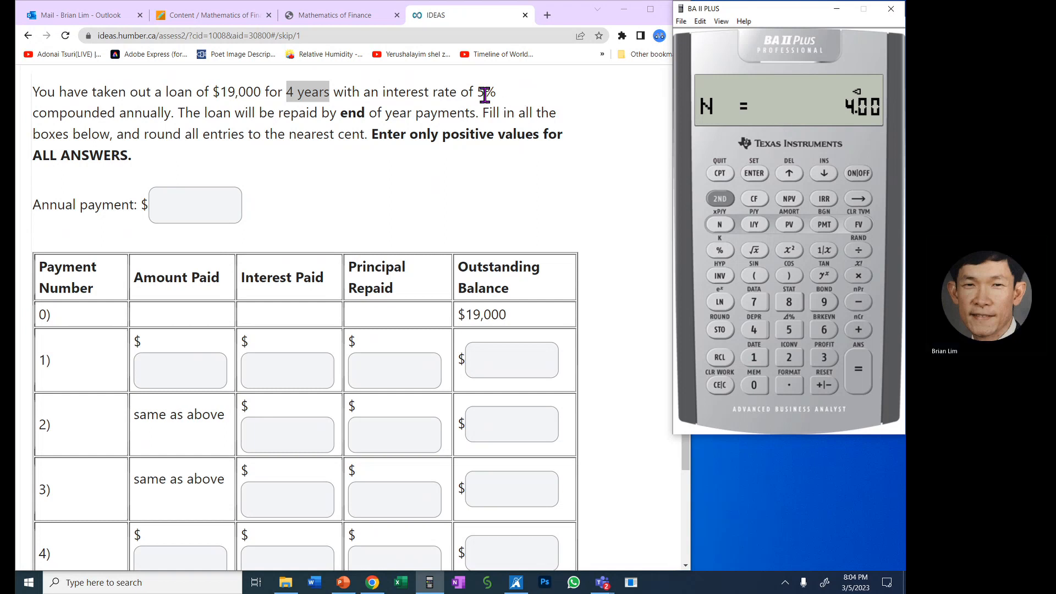
pyautogui.moveTo(476, 91); pyautogui.dragTo(494, 90)
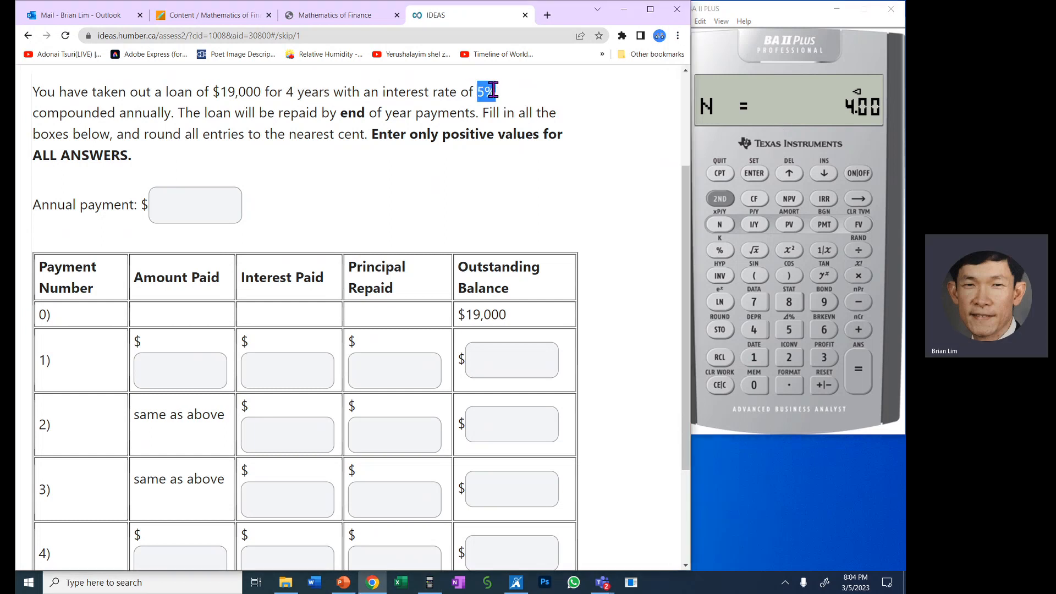
pyautogui.click(794, 330)
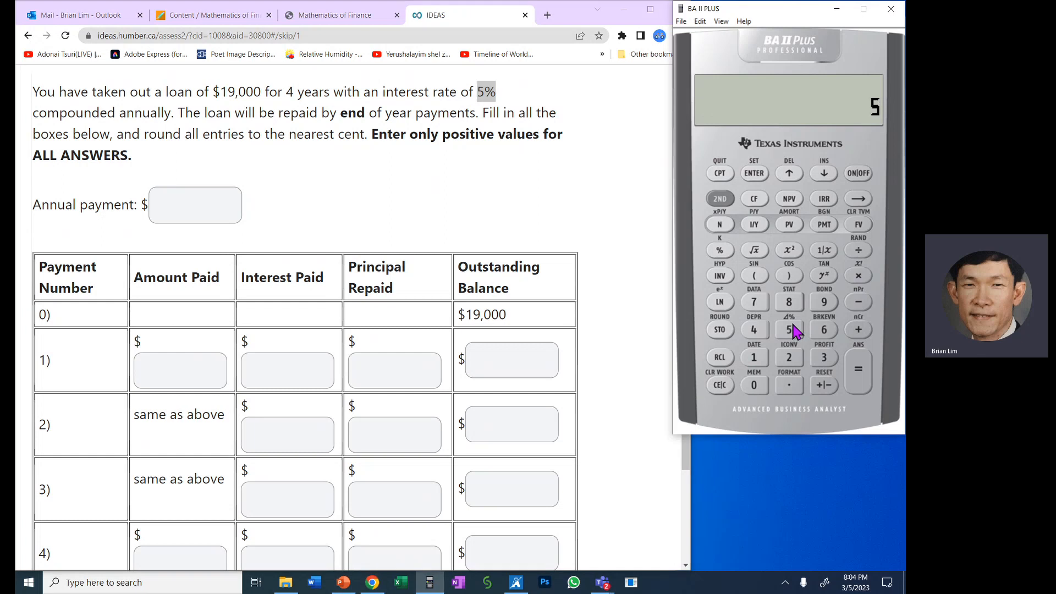
pyautogui.click(750, 222)
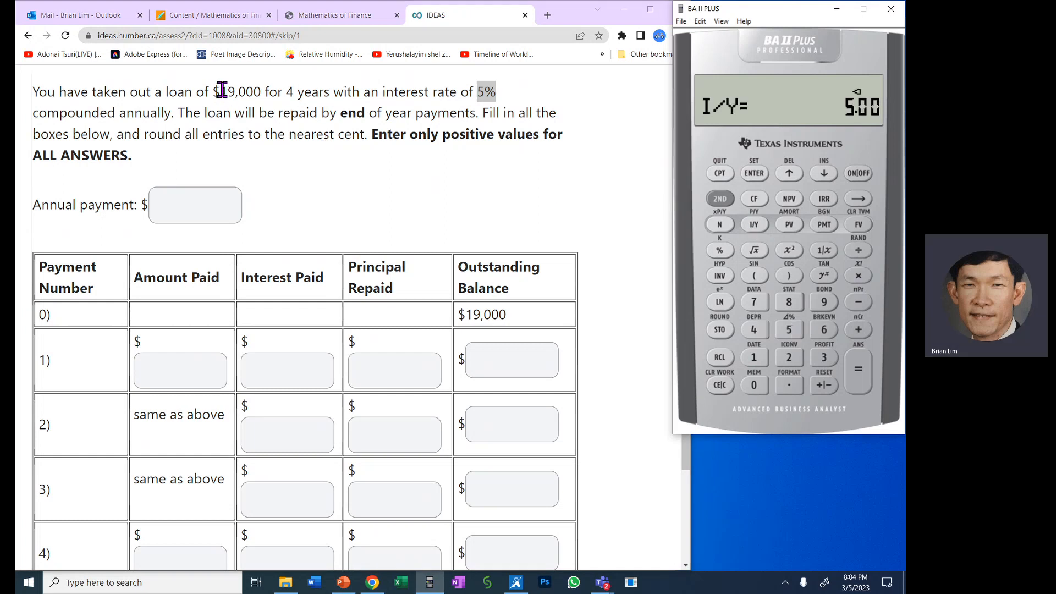
# - Store the loan amount of 19,000 as the present value (PV) on the calculator
pyautogui.moveTo(222, 90); pyautogui.dragTo(262, 91)
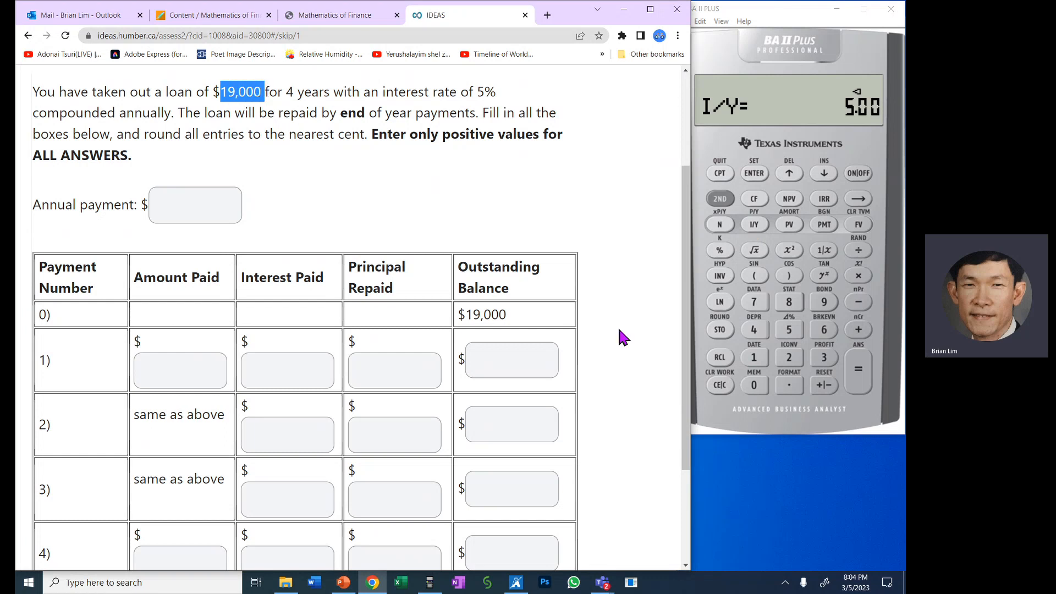
pyautogui.click(754, 357)
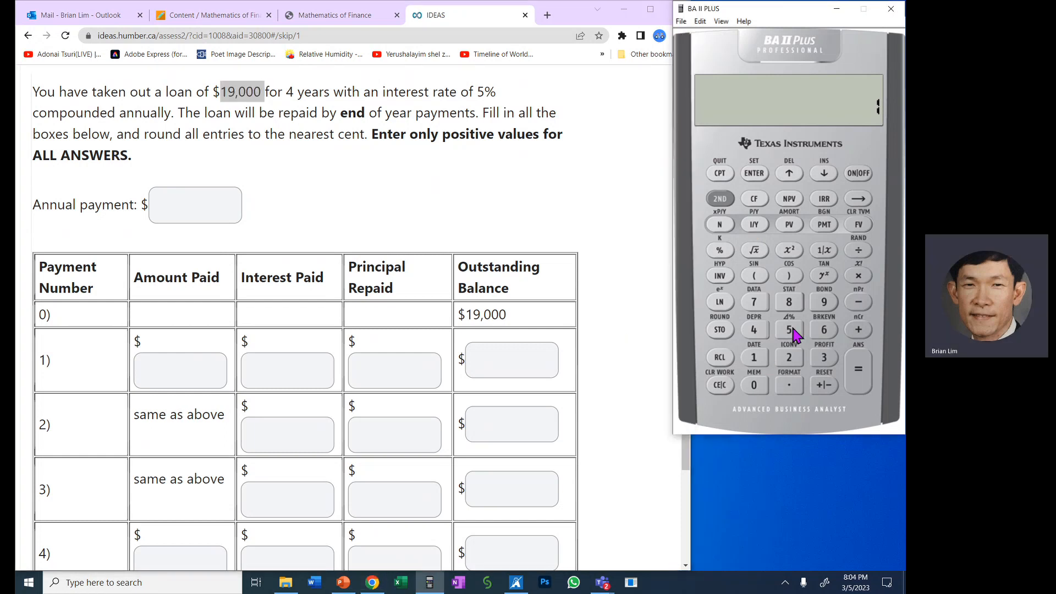
pyautogui.click(824, 303)
pyautogui.click(768, 389)
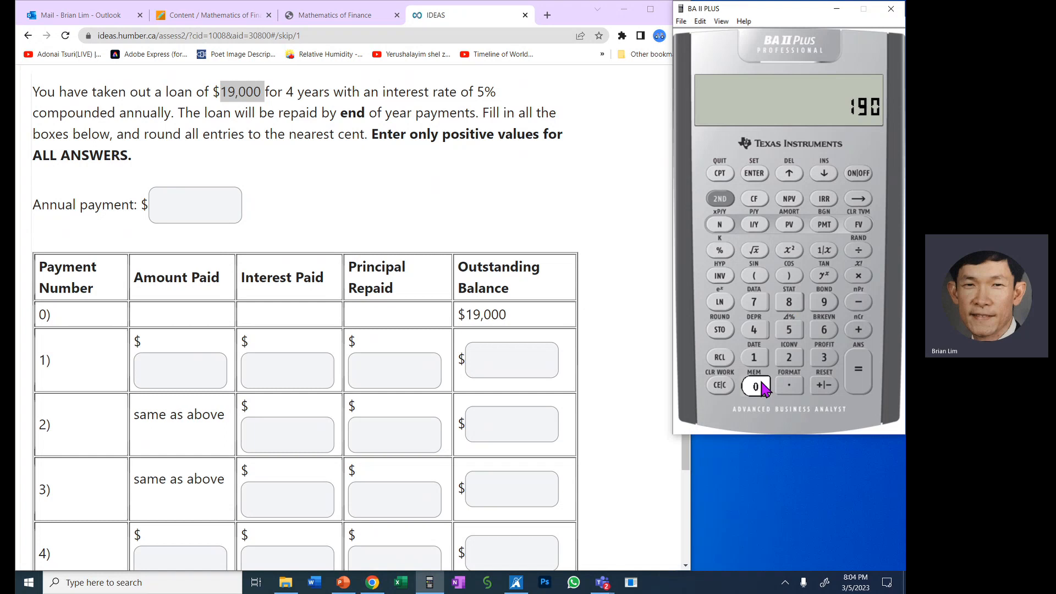
pyautogui.click(766, 385)
pyautogui.click(798, 227)
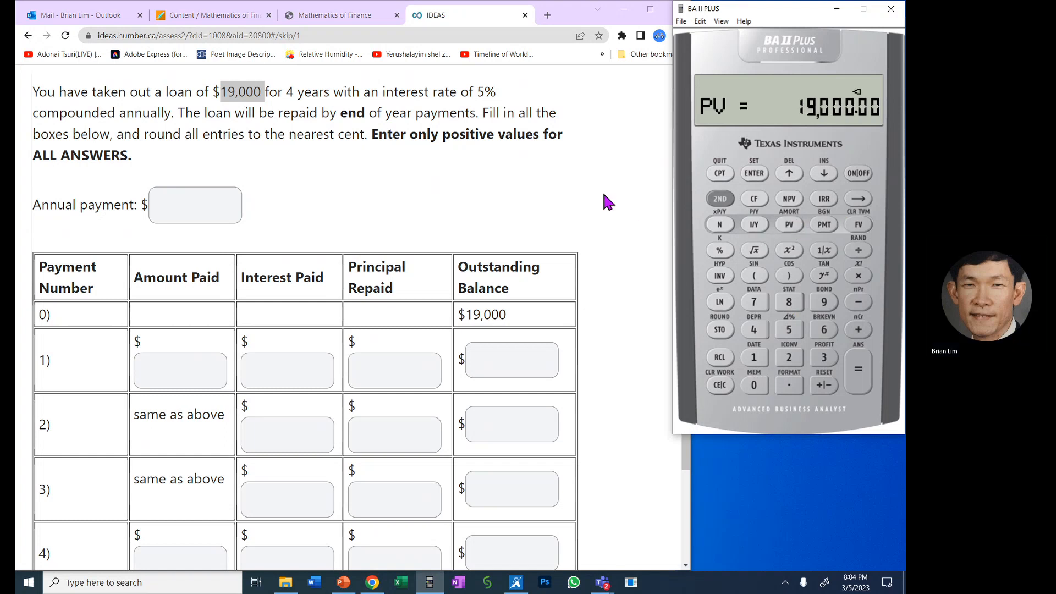
# - Store 0 as the future value (FV) and compute the loan's payment (PMT)
pyautogui.click(761, 388)
pyautogui.click(859, 225)
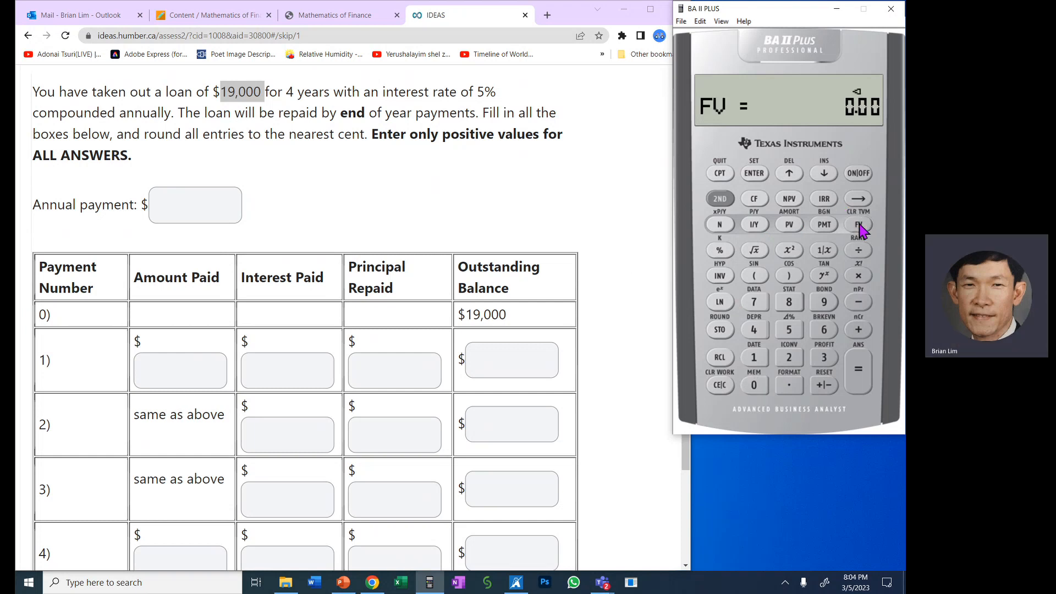
pyautogui.click(721, 175)
pyautogui.click(825, 225)
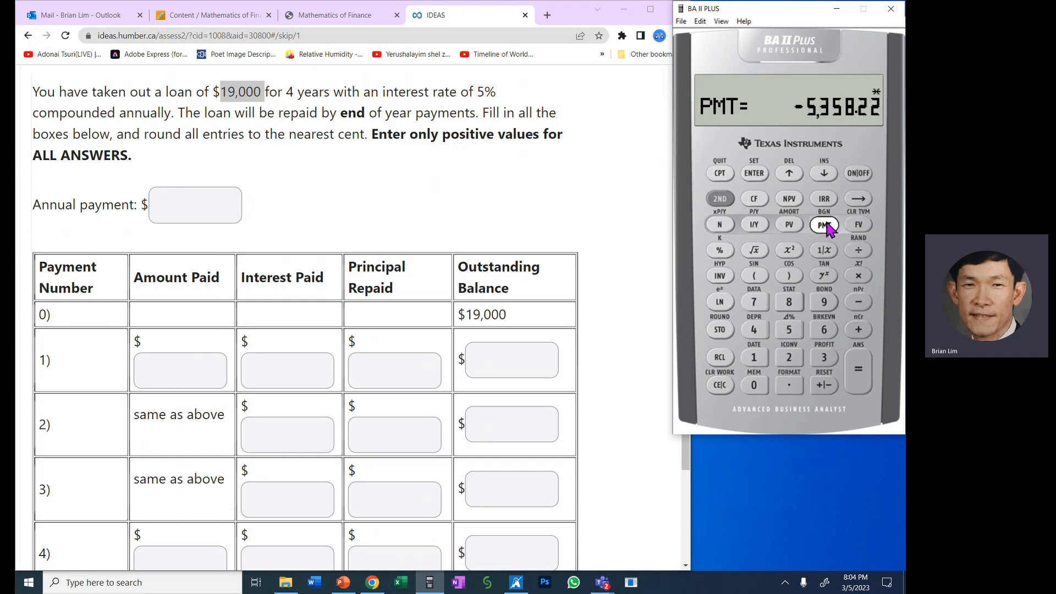
# - Enter 5,358.22 as the annual payment in the question, as a positive value per the instructions
pyautogui.click(208, 203)
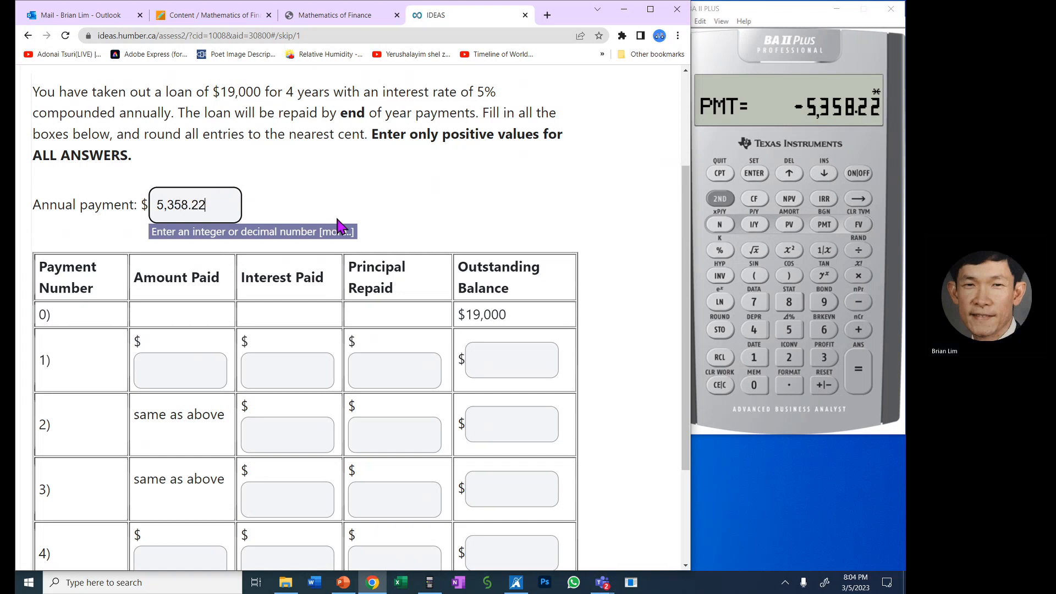
pyautogui.click(396, 201)
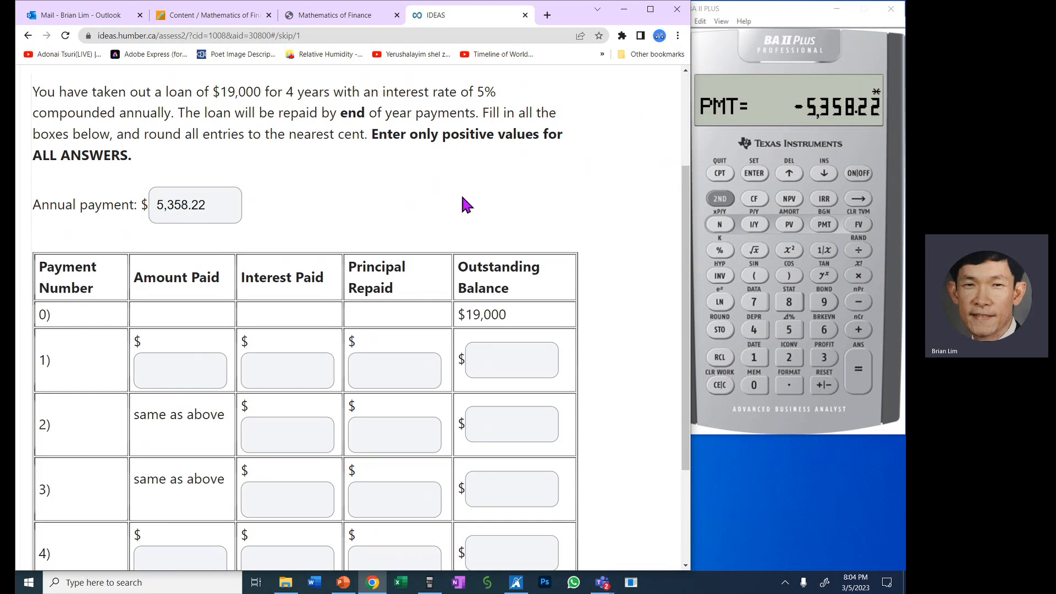
pyautogui.moveTo(370, 133); pyautogui.dragTo(556, 158)
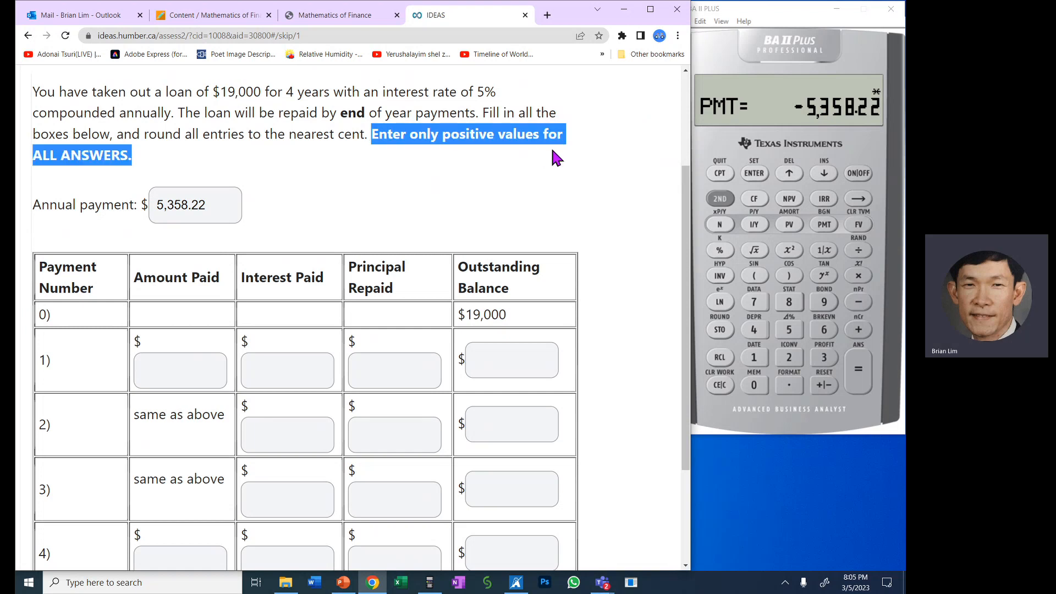
pyautogui.click(492, 180)
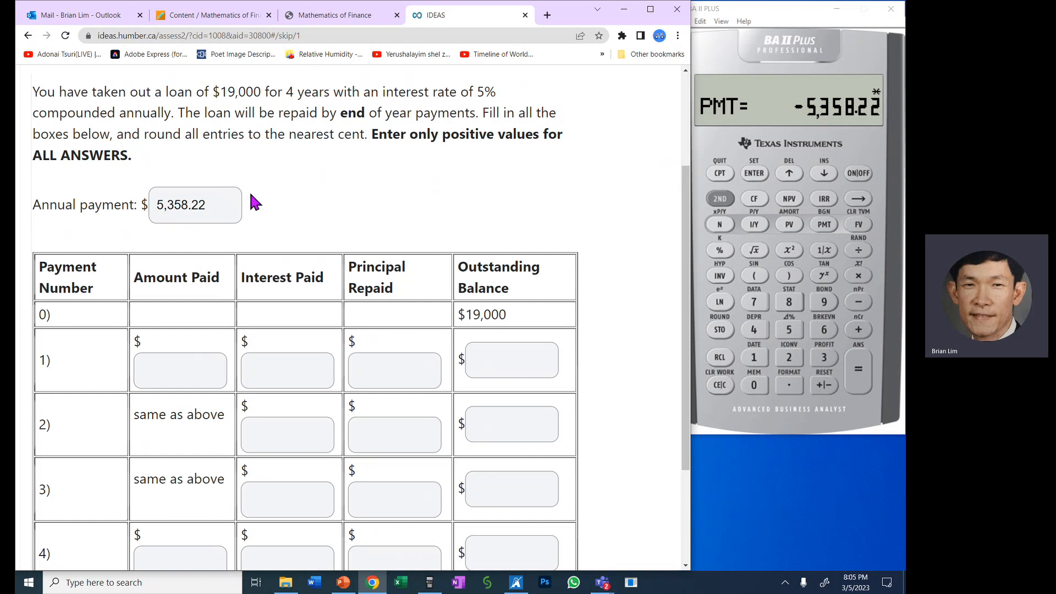
# - Copy the annual payment of 5,358.22 into the Amount Paid boxes for payments 1 and 4
pyautogui.click(220, 199)
pyautogui.hotkey('ctrl', 'a')
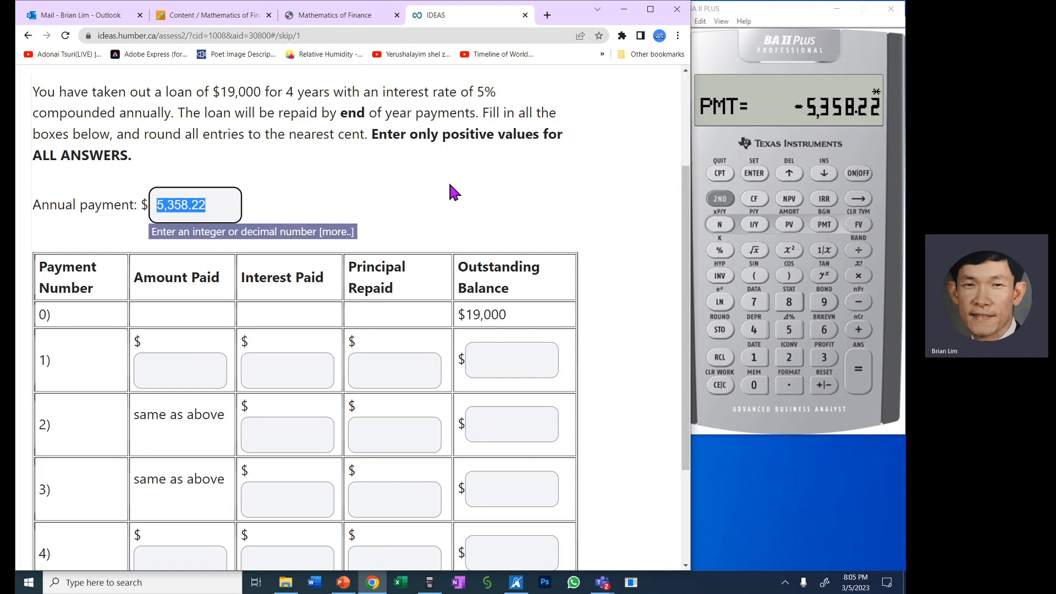
pyautogui.click(521, 184)
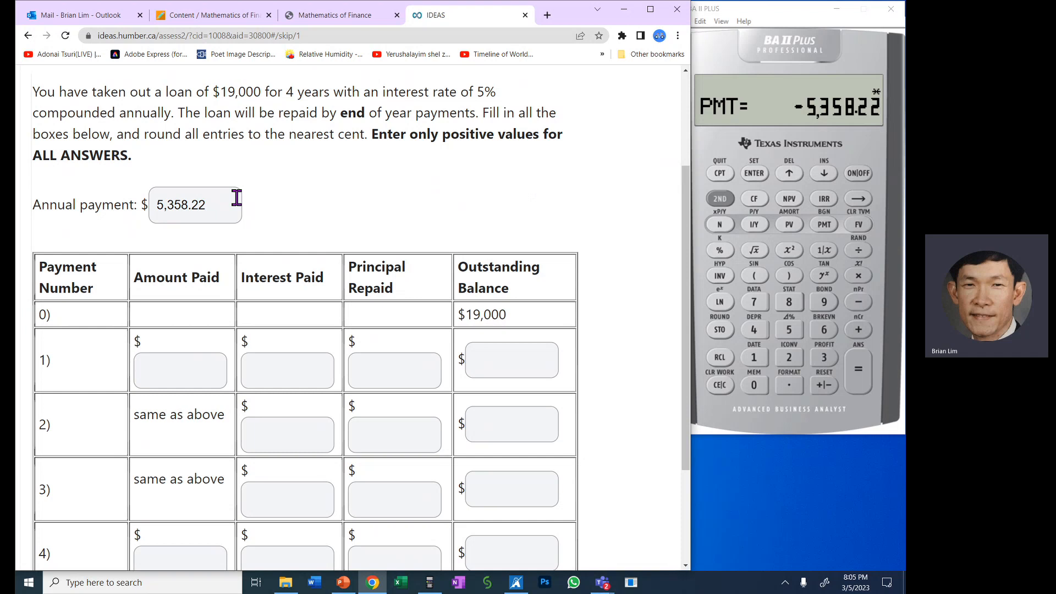
pyautogui.click(220, 200)
pyautogui.hotkey('ctrl', 'a')
pyautogui.hotkey('ctrl', 'c')
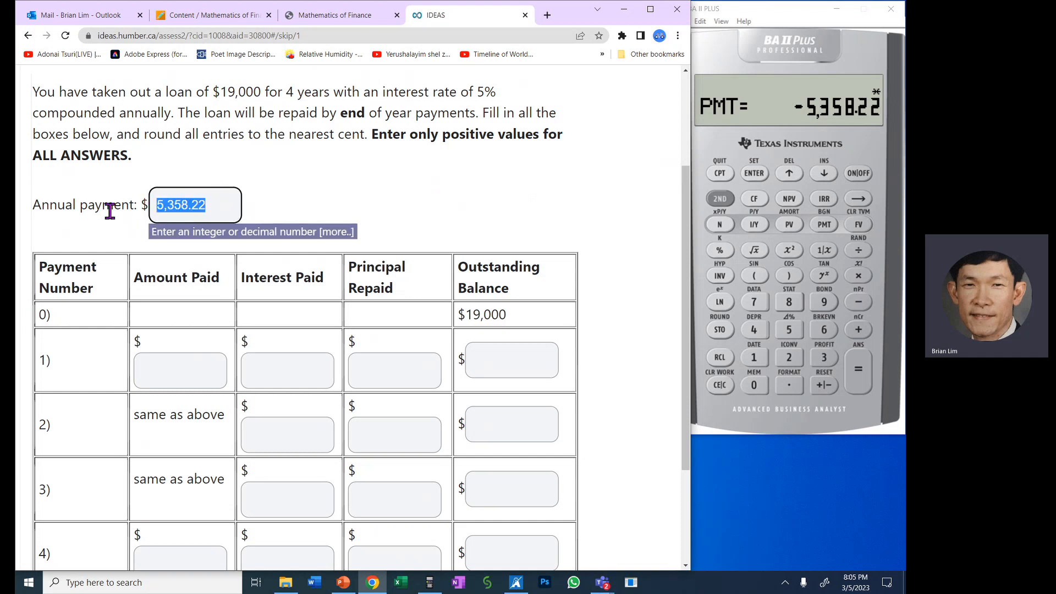
pyautogui.click(204, 366)
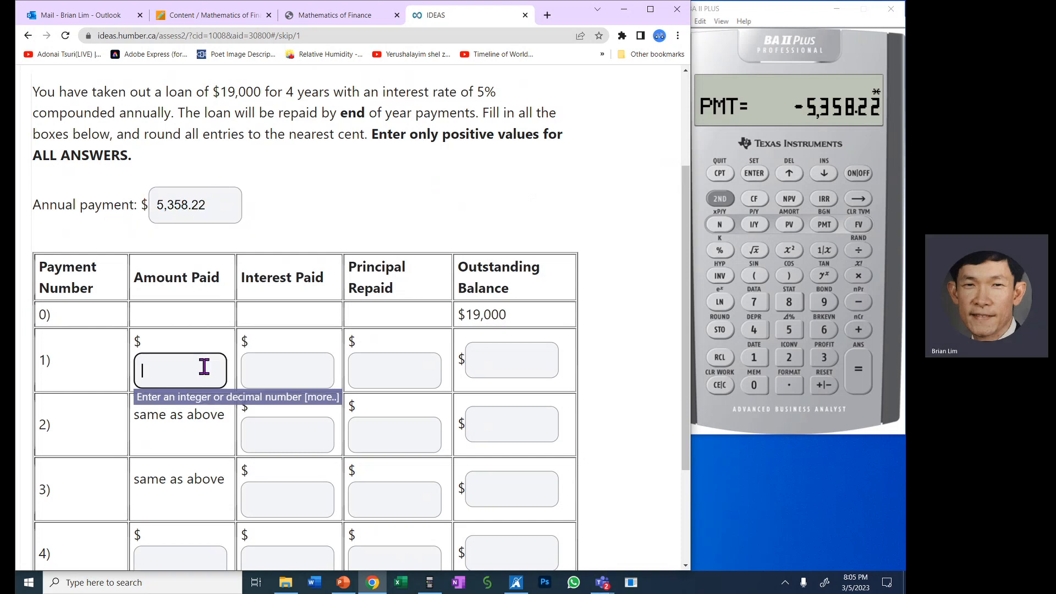
pyautogui.hotkey('ctrl', 'v')
pyautogui.scroll(-2, 204, 366)
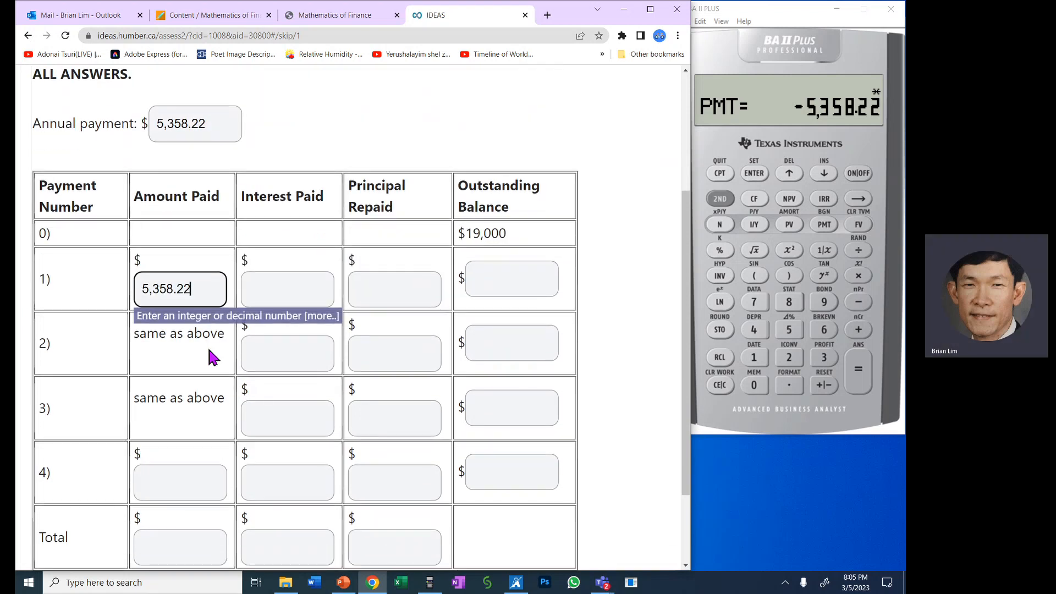
pyautogui.click(209, 484)
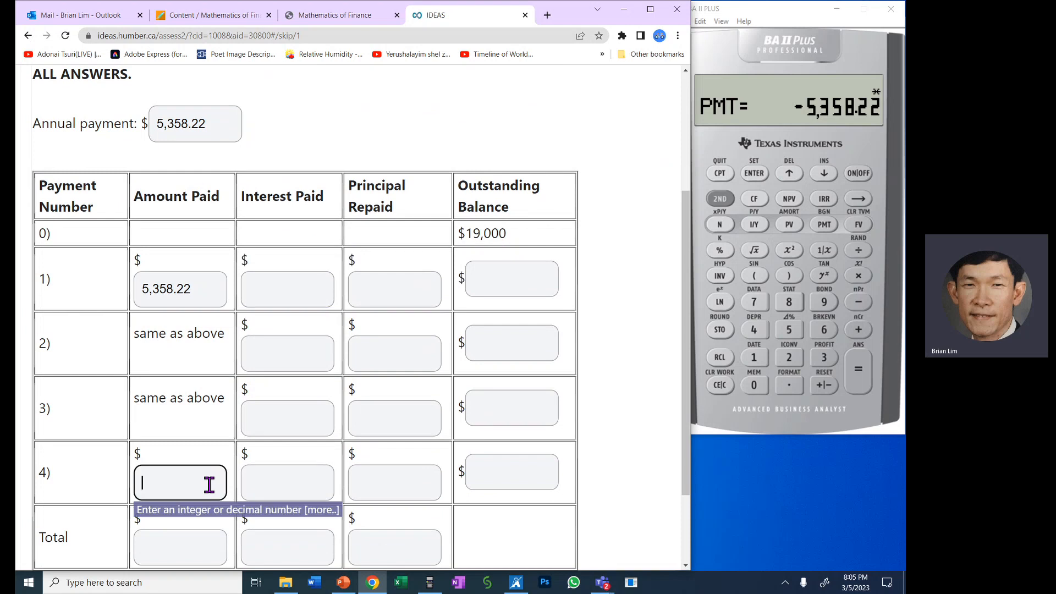
pyautogui.hotkey('ctrl', 'v')
pyautogui.click(631, 380)
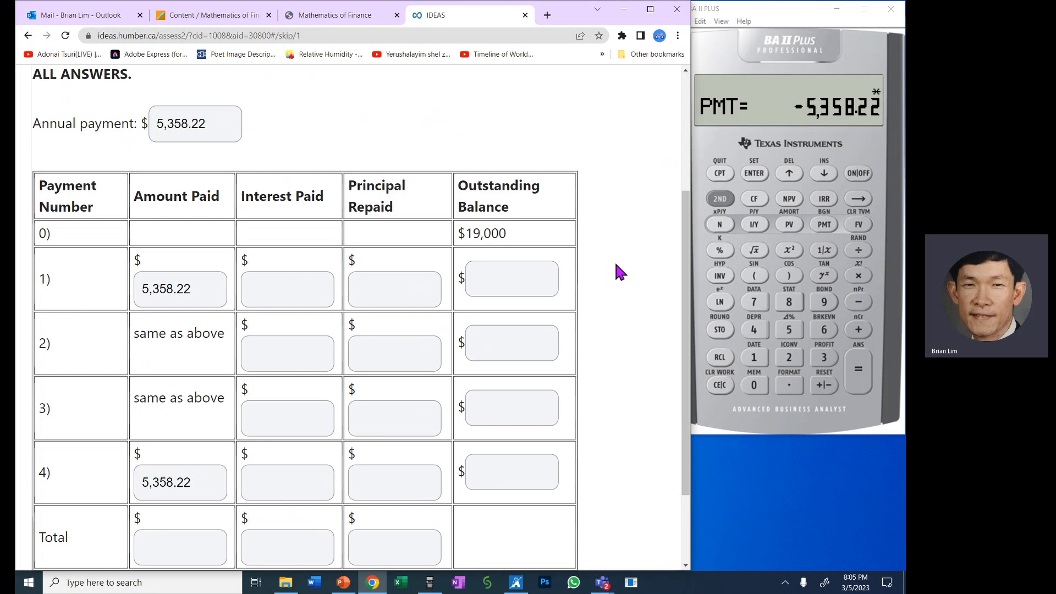
pyautogui.moveTo(685, 249); pyautogui.dragTo(686, 197)
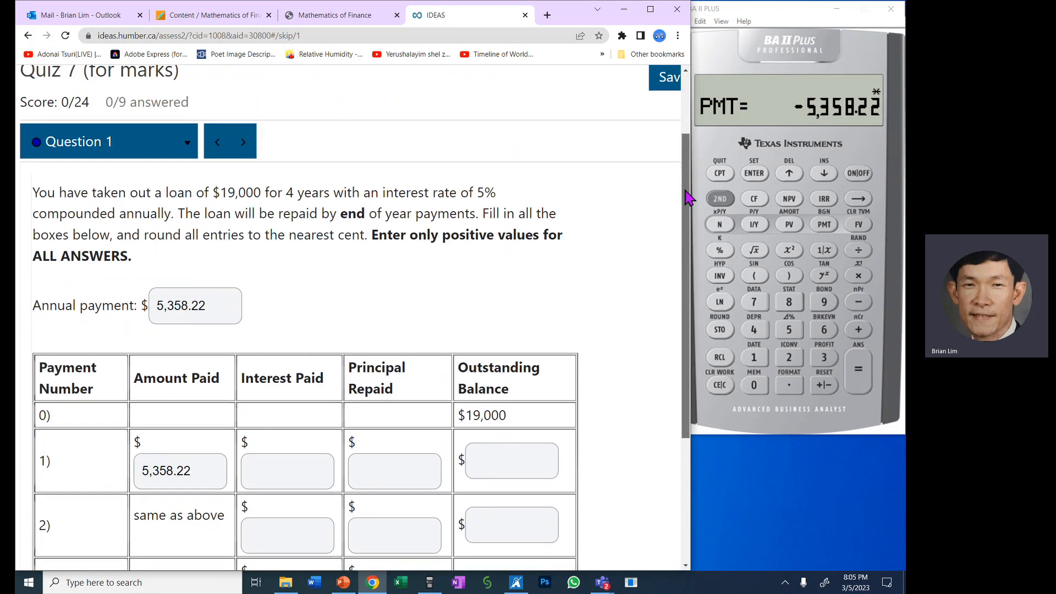
pyautogui.scroll(-3, 689, 198)
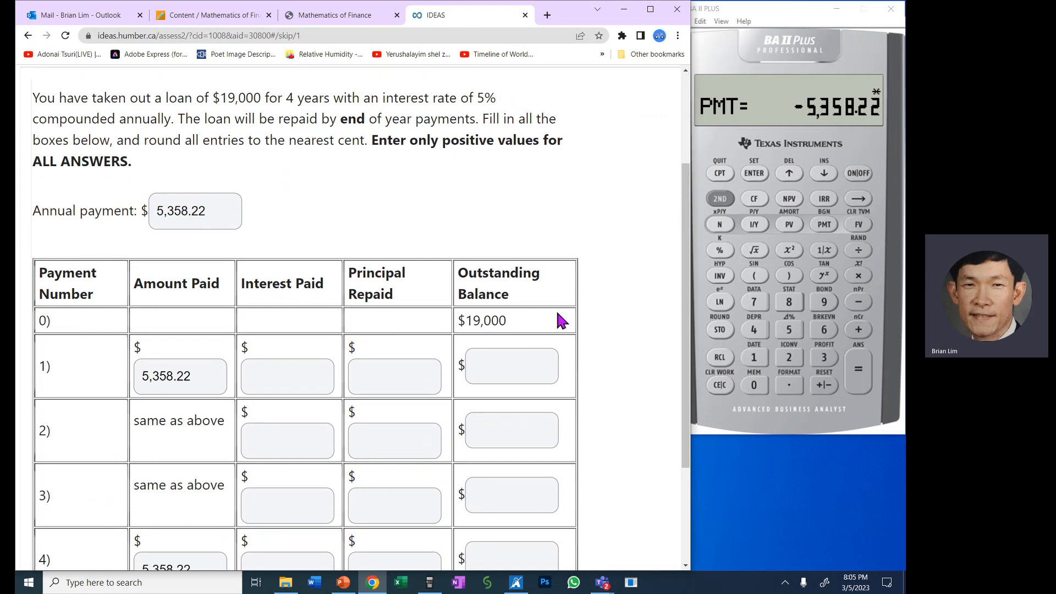
pyautogui.moveTo(552, 316); pyautogui.dragTo(455, 323)
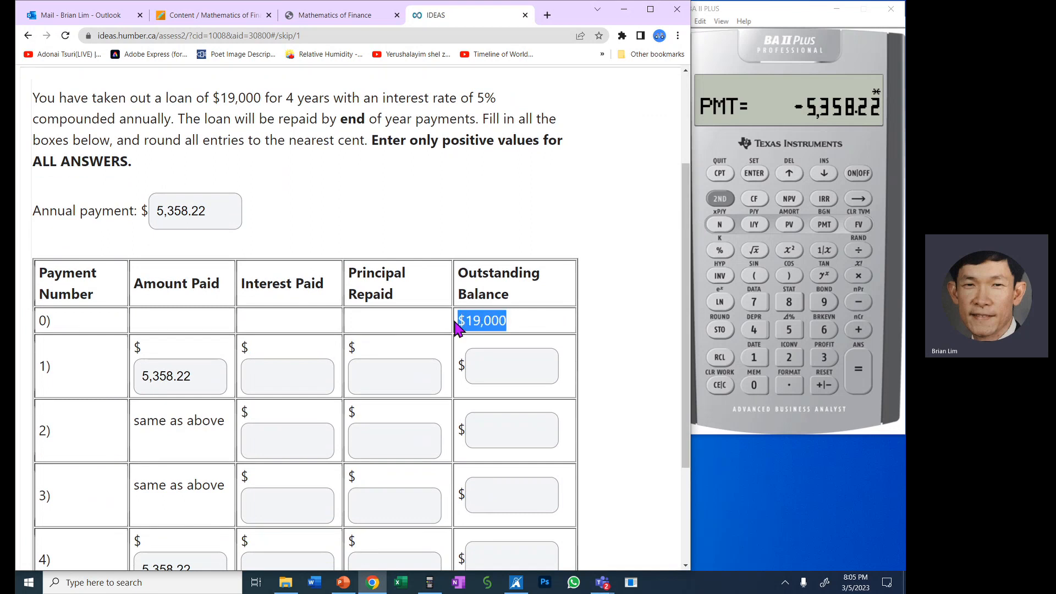
pyautogui.click(608, 353)
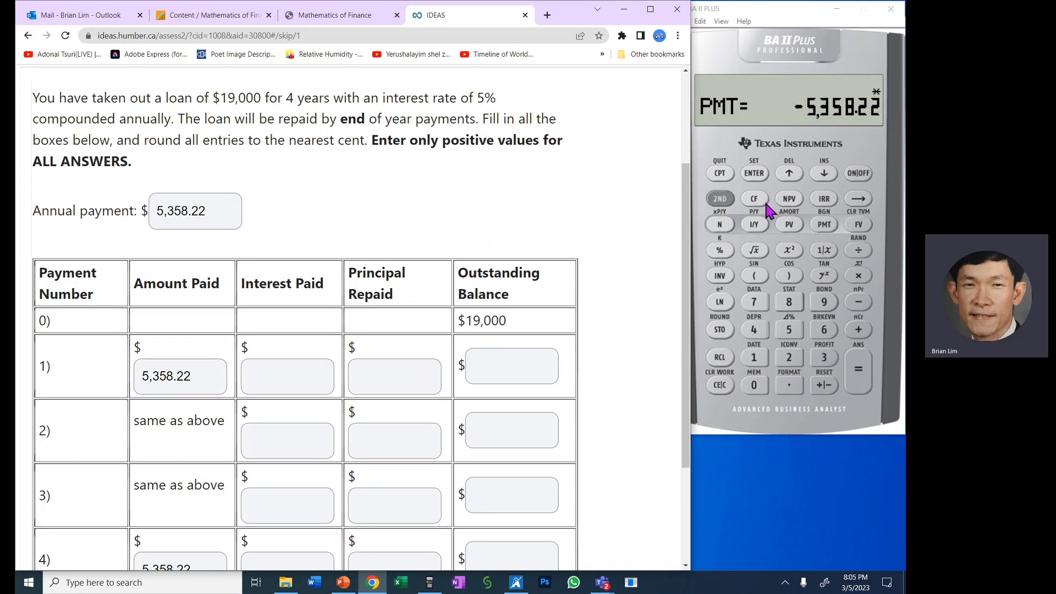
# - Open the calculator's amortization worksheet and set both P1 and P2 to 1 for the first payment
pyautogui.click(733, 197)
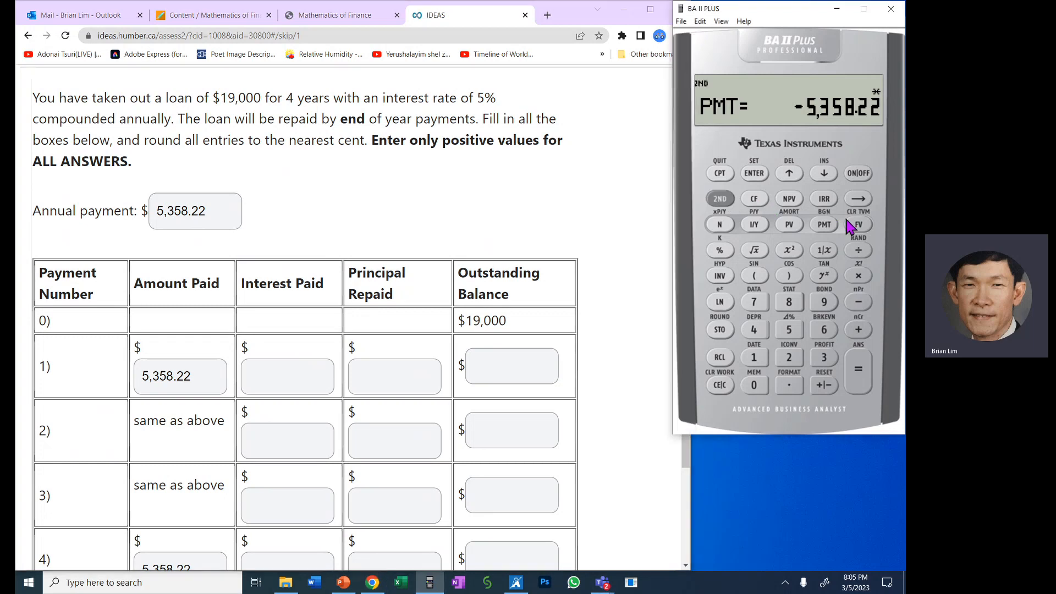
pyautogui.click(798, 224)
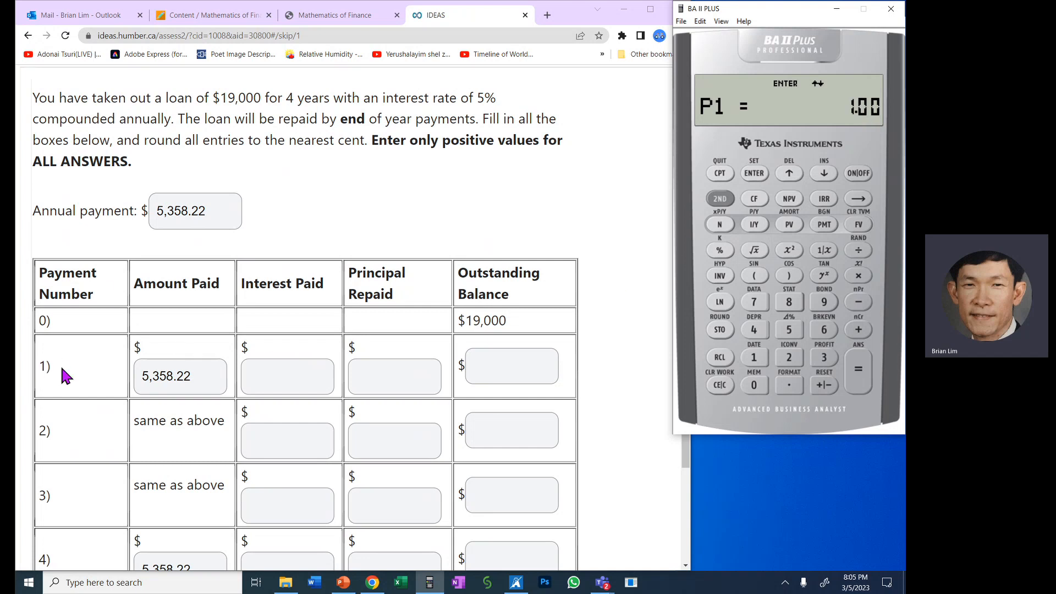
pyautogui.click(43, 366)
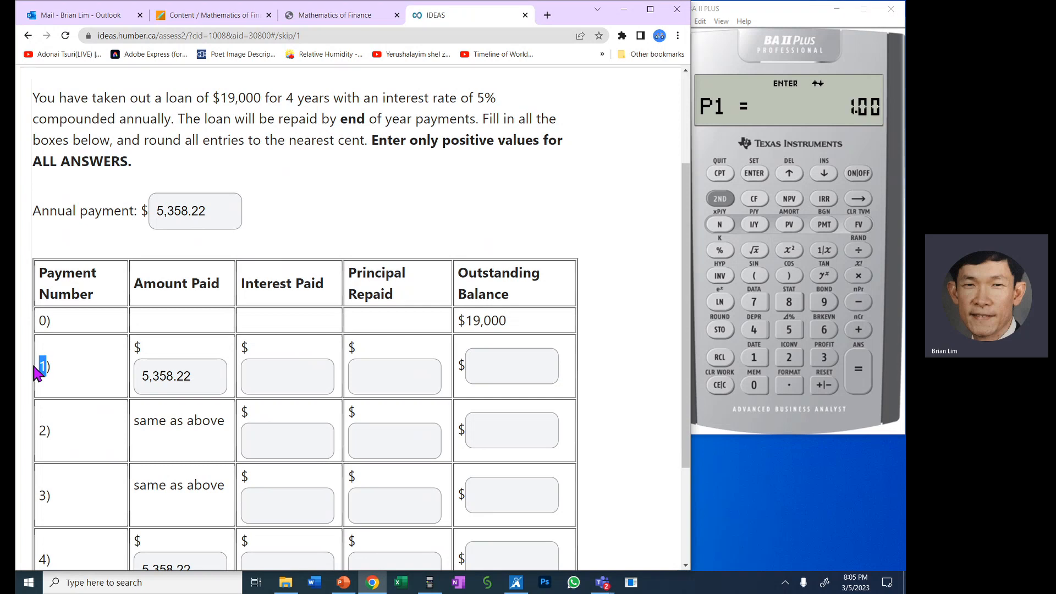
pyautogui.moveTo(41, 365); pyautogui.dragTo(422, 362)
pyautogui.click(68, 372)
pyautogui.moveTo(40, 366); pyautogui.dragTo(49, 367)
pyautogui.click(769, 366)
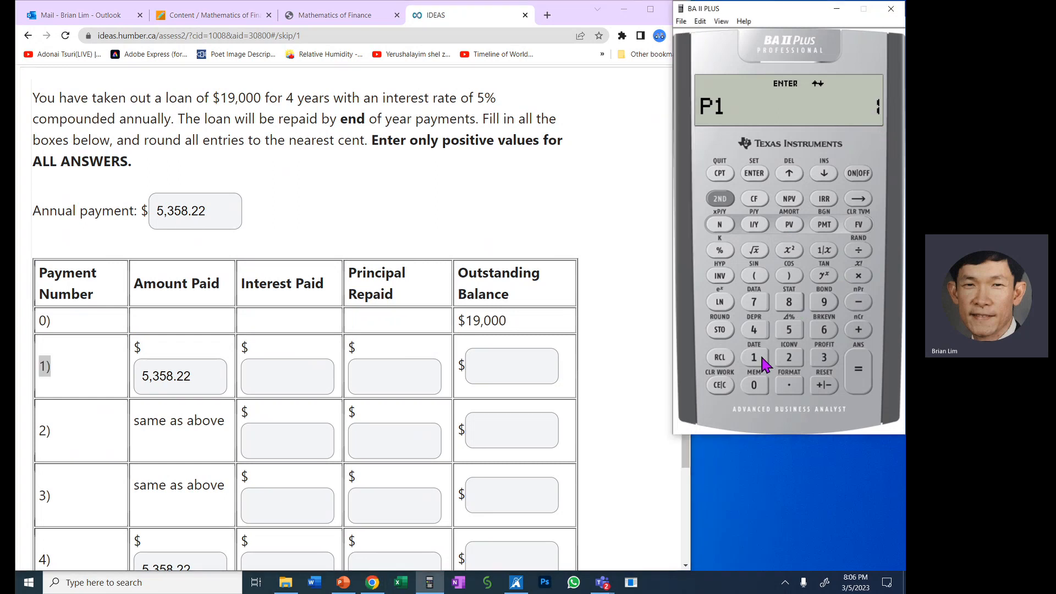
pyautogui.click(756, 175)
pyautogui.click(824, 173)
pyautogui.click(757, 361)
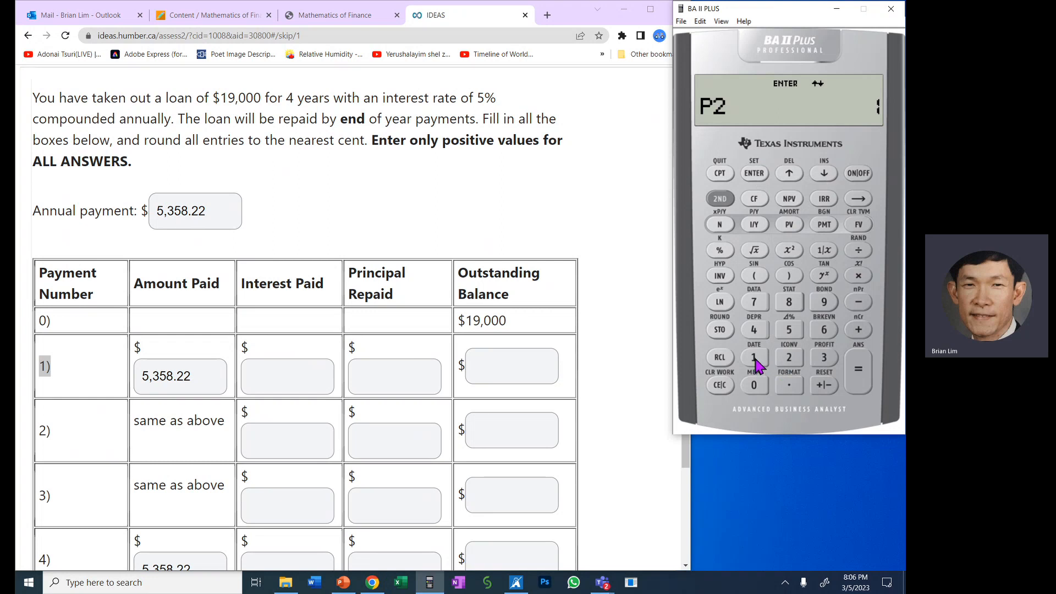
pyautogui.click(755, 175)
# - Compute payment 1's balance and principal, and enter 14,591.78 as Outstanding Balance and 4,408.22 as Principal Repaid
pyautogui.click(825, 174)
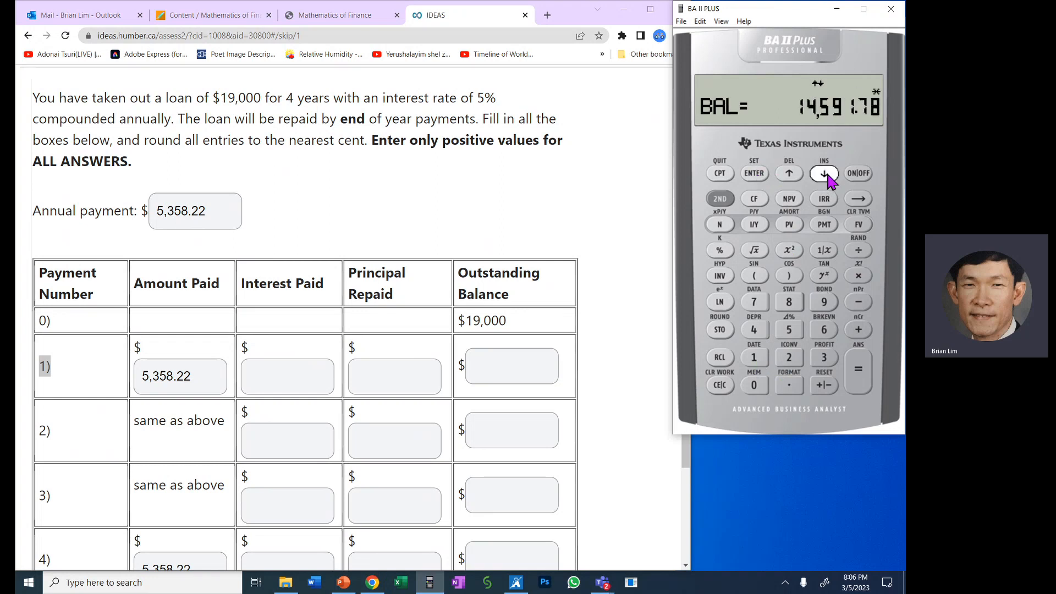
pyautogui.click(534, 362)
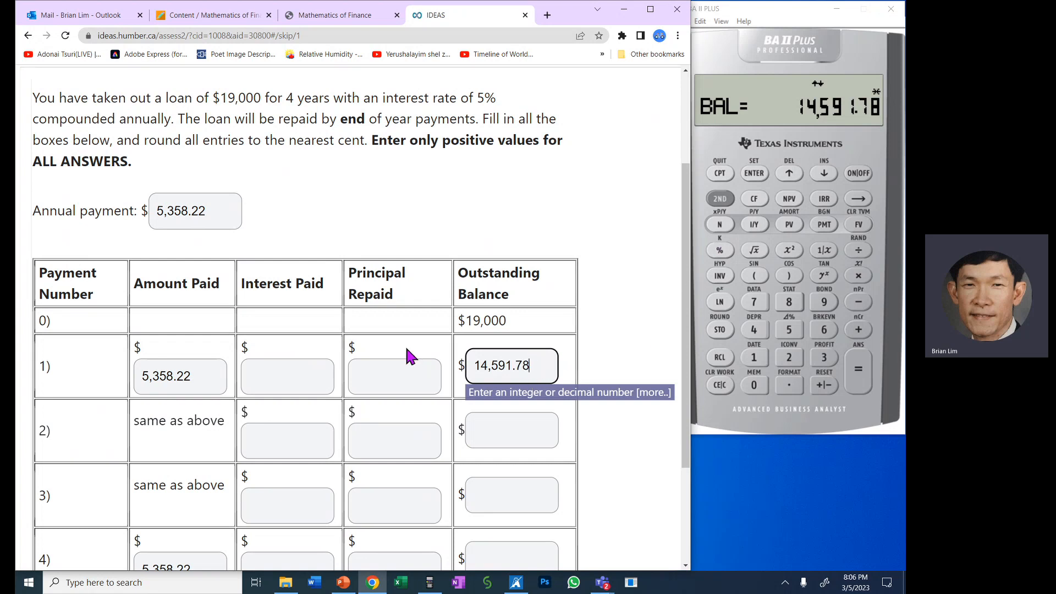
pyautogui.click(824, 175)
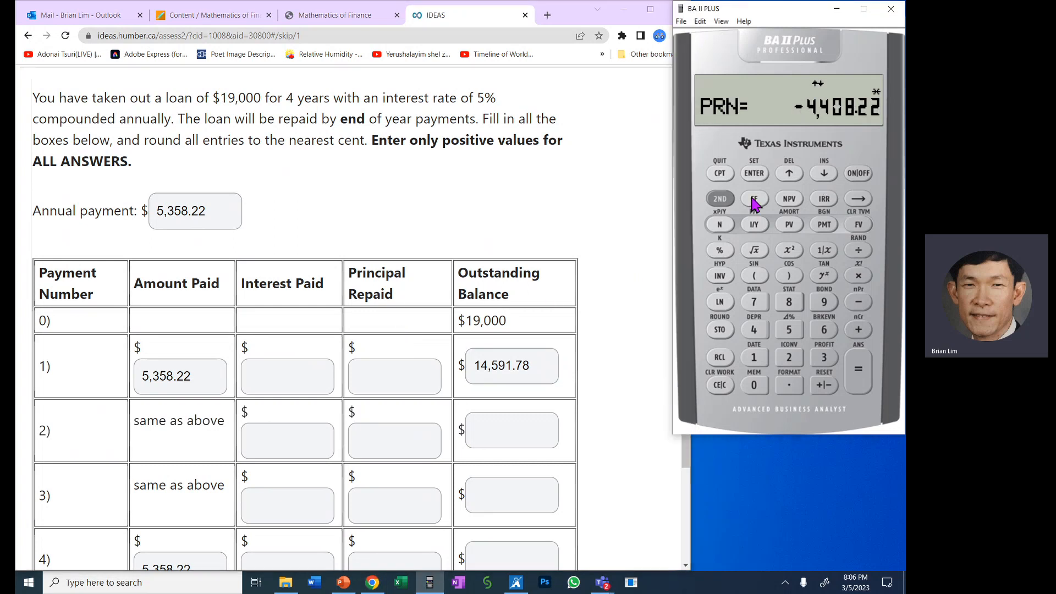
pyautogui.click(395, 374)
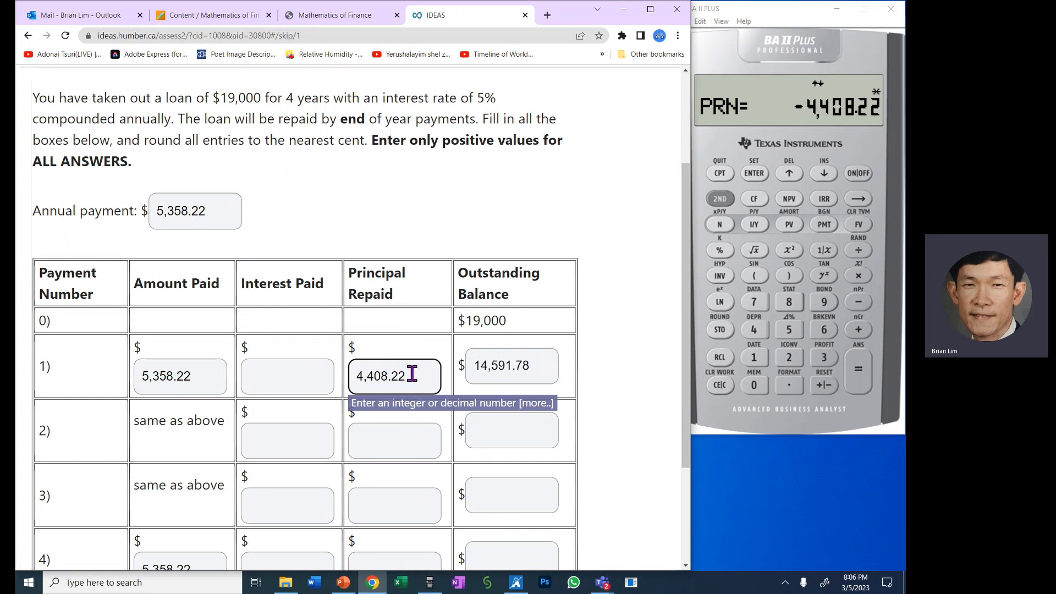
# - Compute the interest portion of payment 1 on the calculator and enter 950.00 as its Interest Paid
pyautogui.click(825, 171)
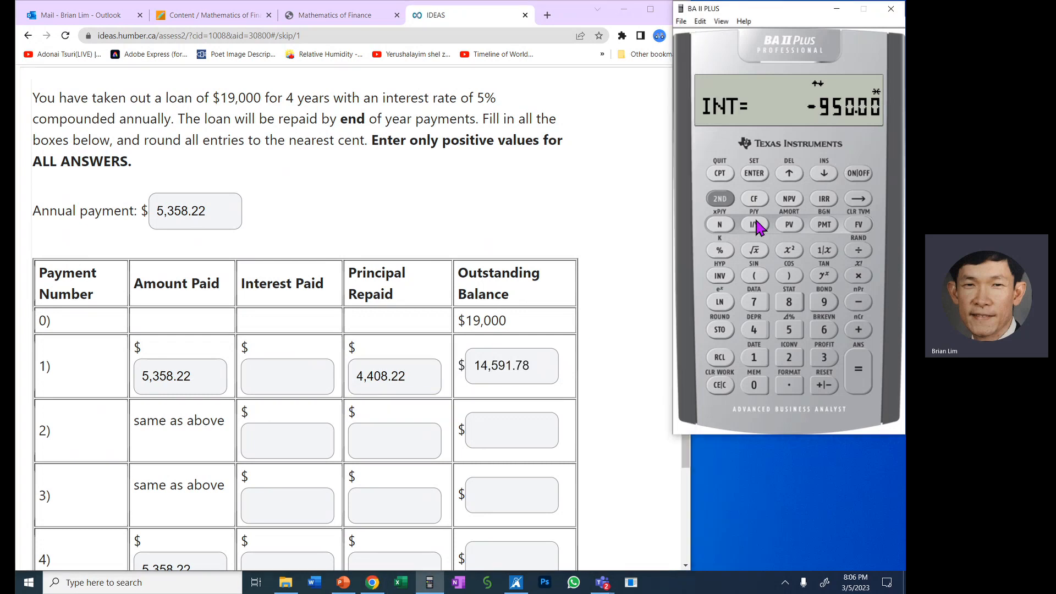
pyautogui.click(293, 385)
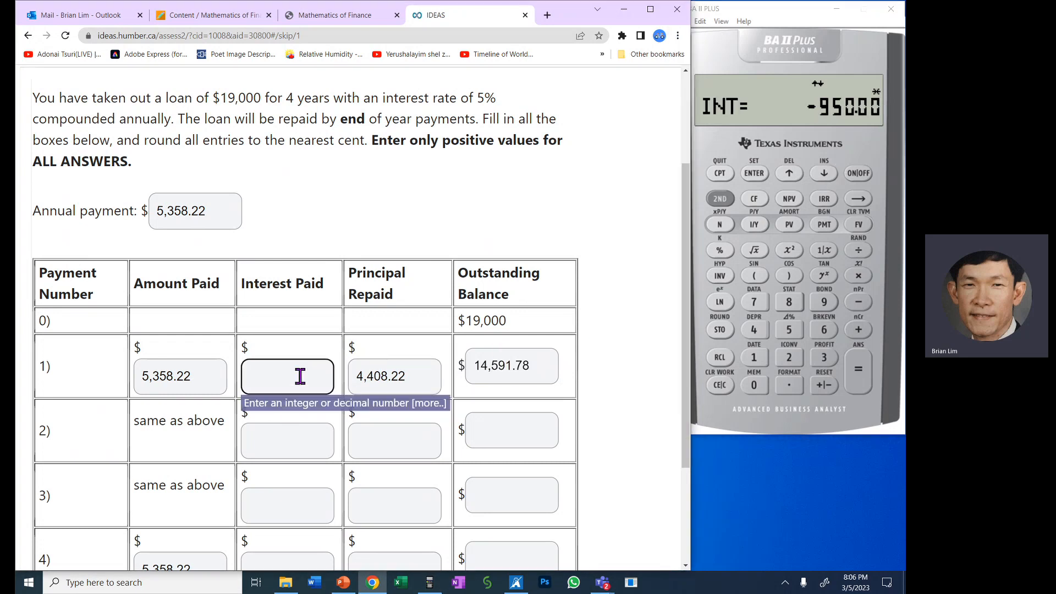
pyautogui.write('950.00')
pyautogui.click(641, 372)
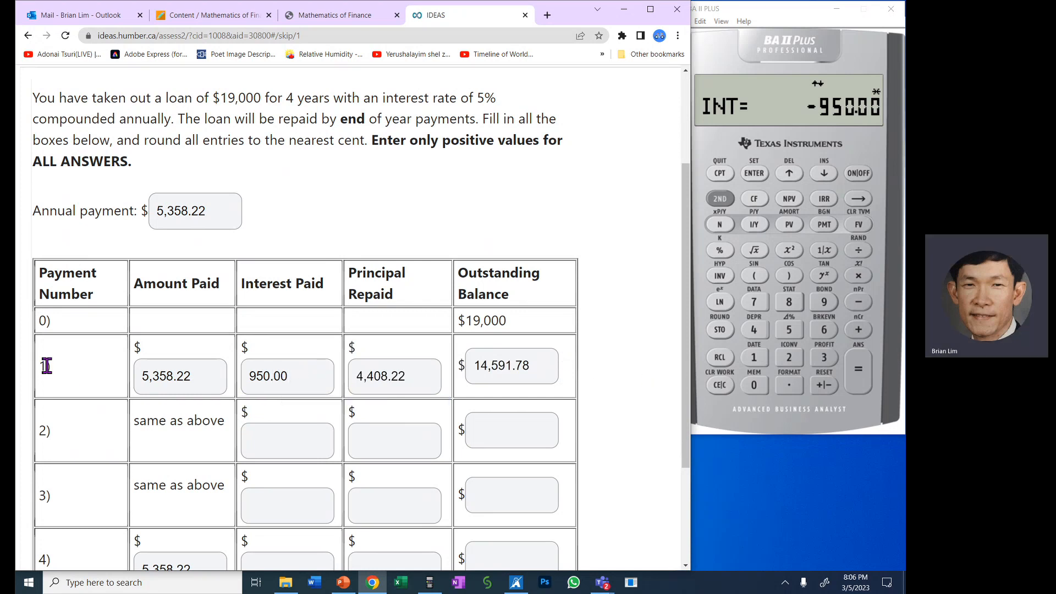
# - Set both P1 and P2 to 2 in the calculator's amortization worksheet for the second payment
pyautogui.doubleClick(44, 428)
pyautogui.click(824, 165)
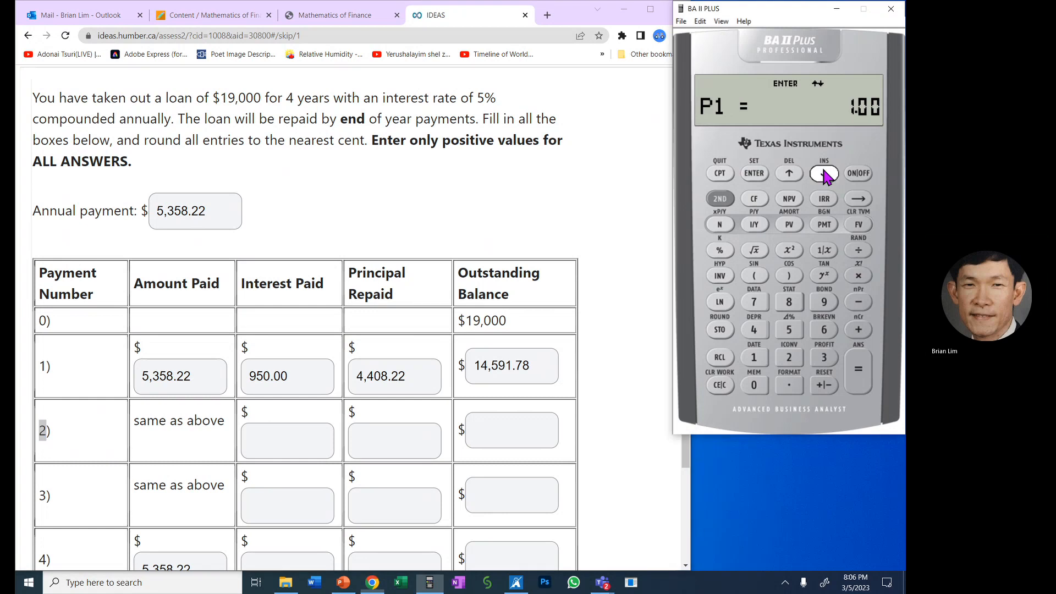
pyautogui.click(789, 357)
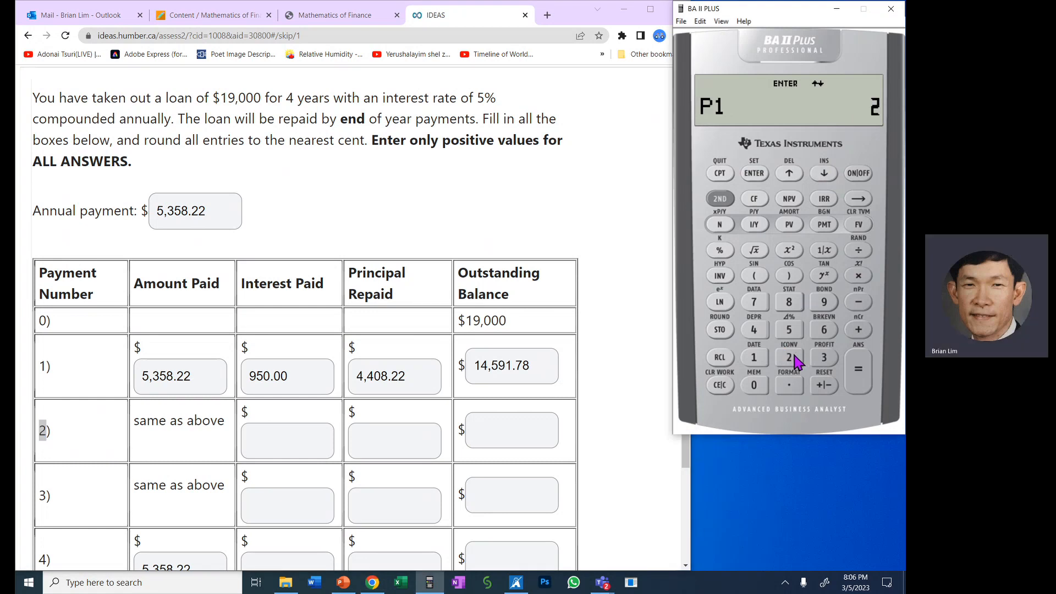
pyautogui.click(762, 177)
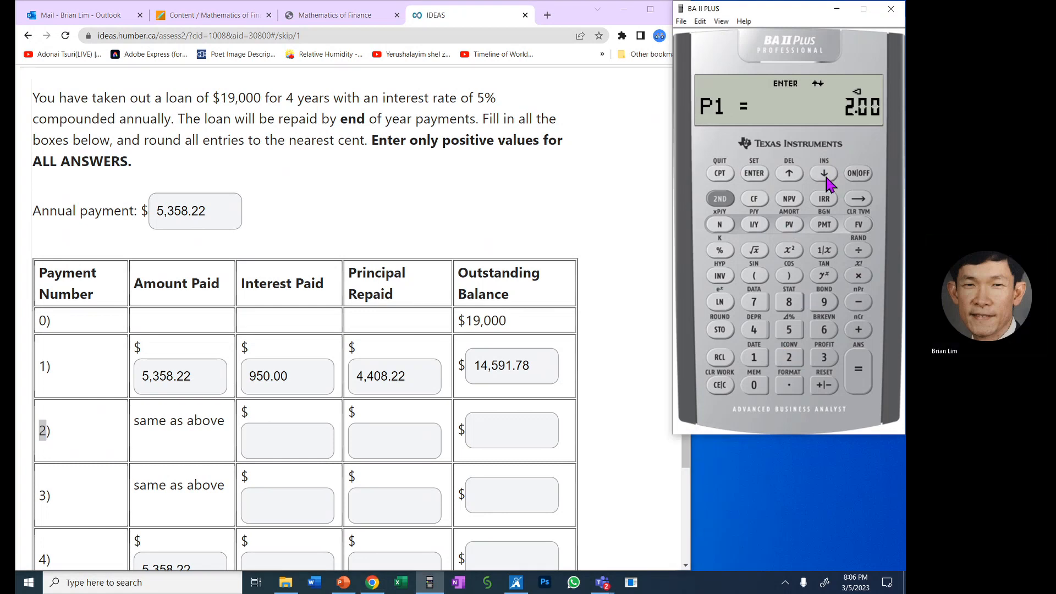
pyautogui.click(825, 175)
pyautogui.click(794, 361)
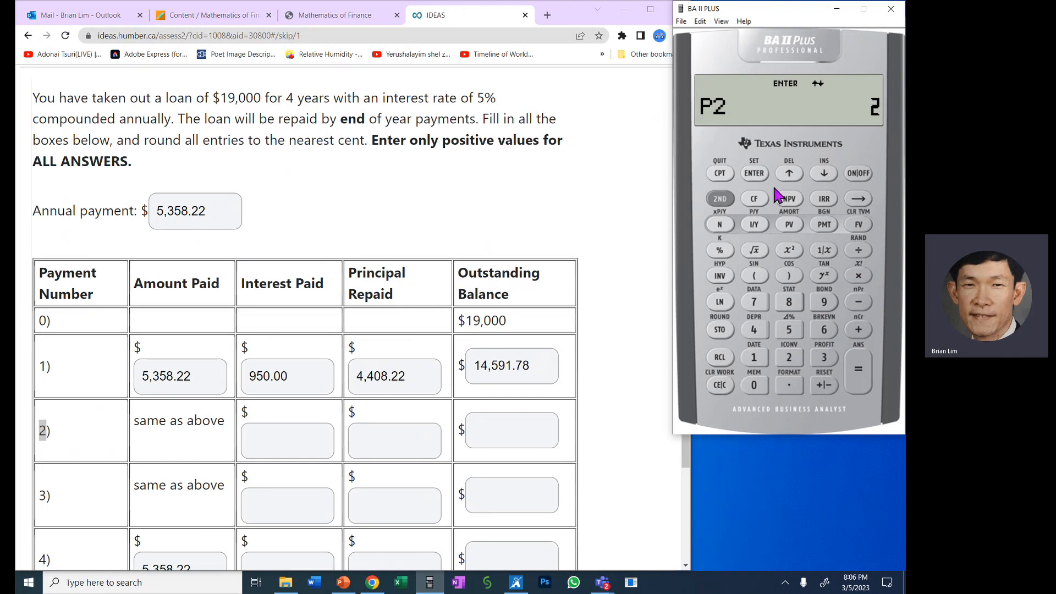
pyautogui.click(772, 173)
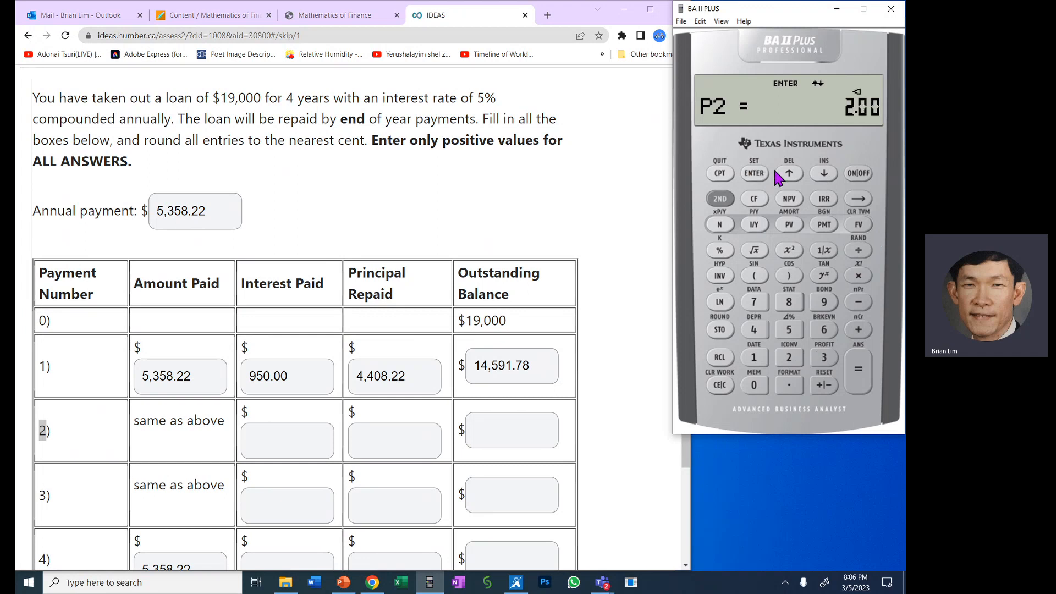
# - Compute payment 2's balance and principal, and enter 9,963.15 as Outstanding Balance and 4,628.63 as Principal Repaid
pyautogui.click(827, 177)
pyautogui.click(529, 423)
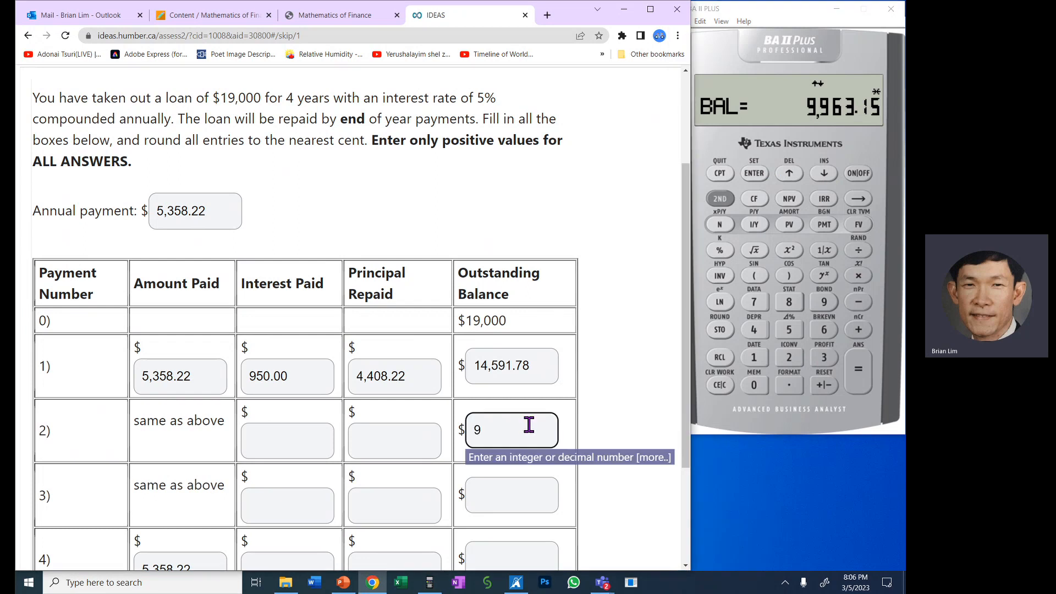
pyautogui.write('9,963.15')
pyautogui.click(823, 175)
pyautogui.click(824, 175)
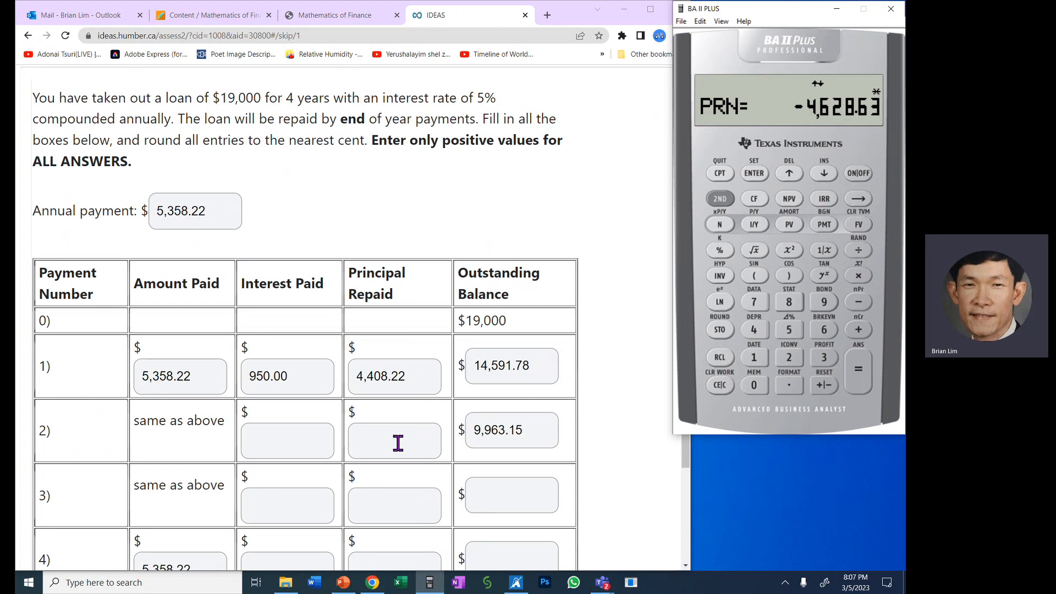
pyautogui.click(400, 440)
pyautogui.write('4,628.63')
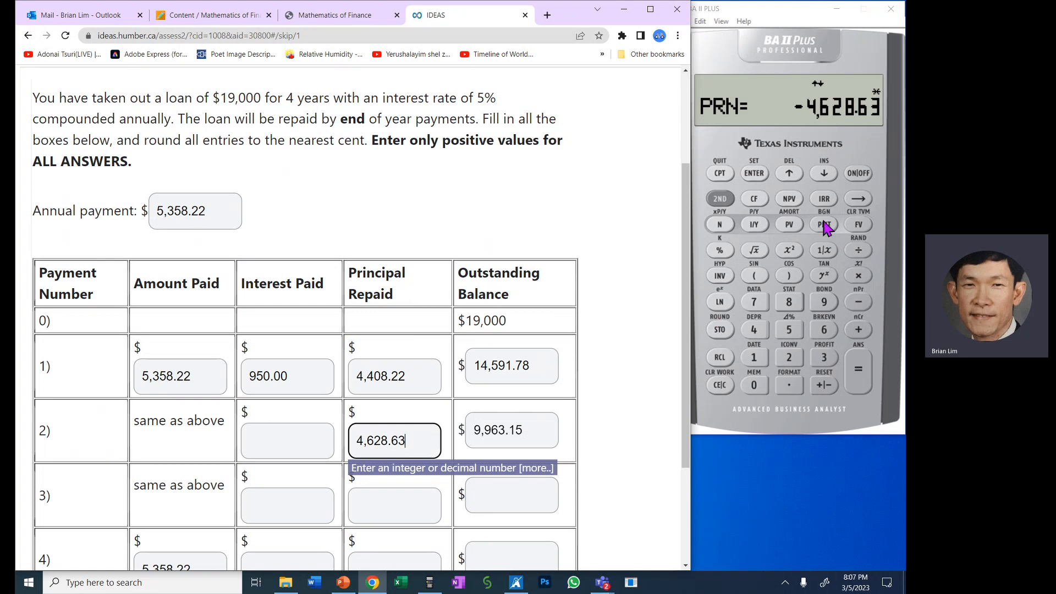
# - Compute the interest portion of payment 2 on the calculator and enter 729.59 as its Interest Paid
pyautogui.click(825, 173)
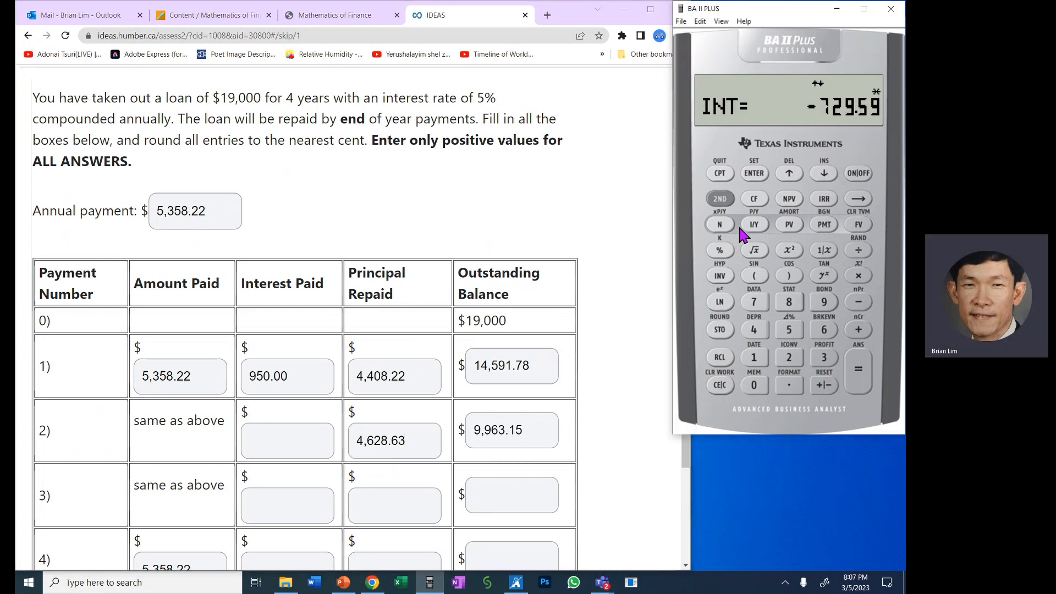
pyautogui.click(303, 447)
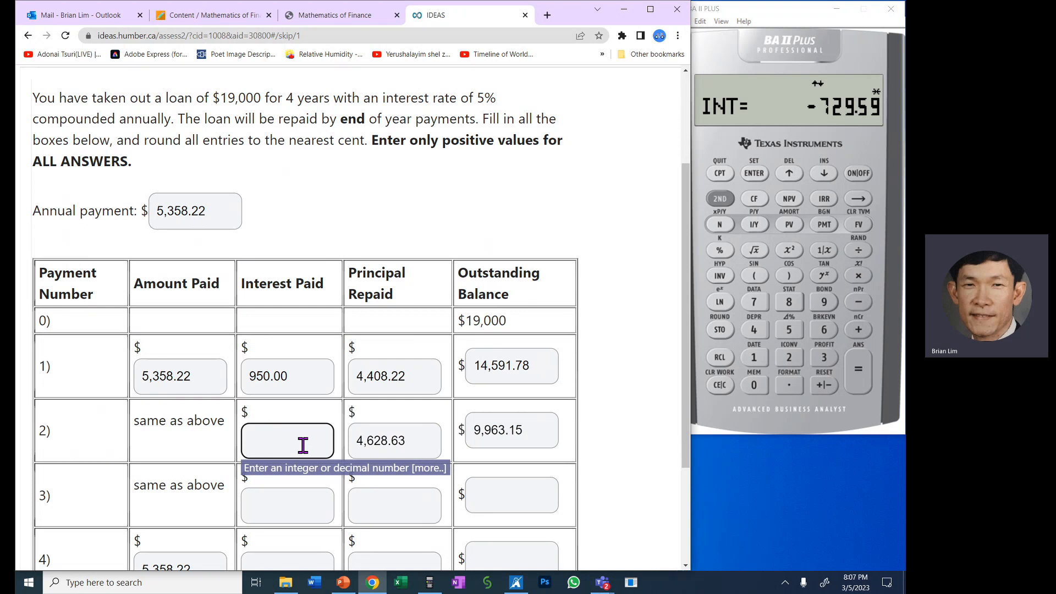
pyautogui.write('729.59')
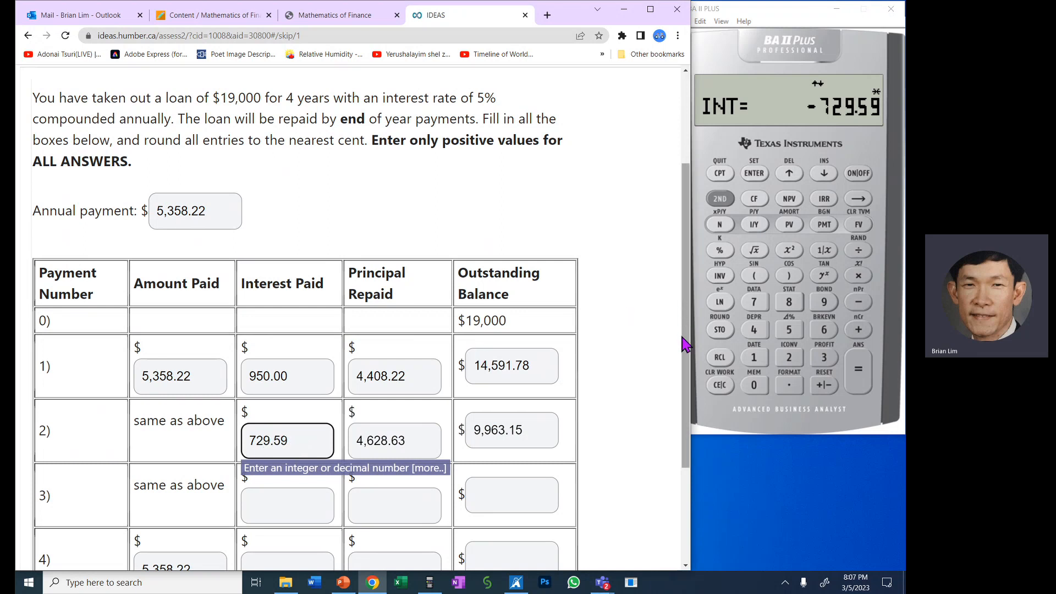
pyautogui.moveTo(685, 345); pyautogui.dragTo(685, 378)
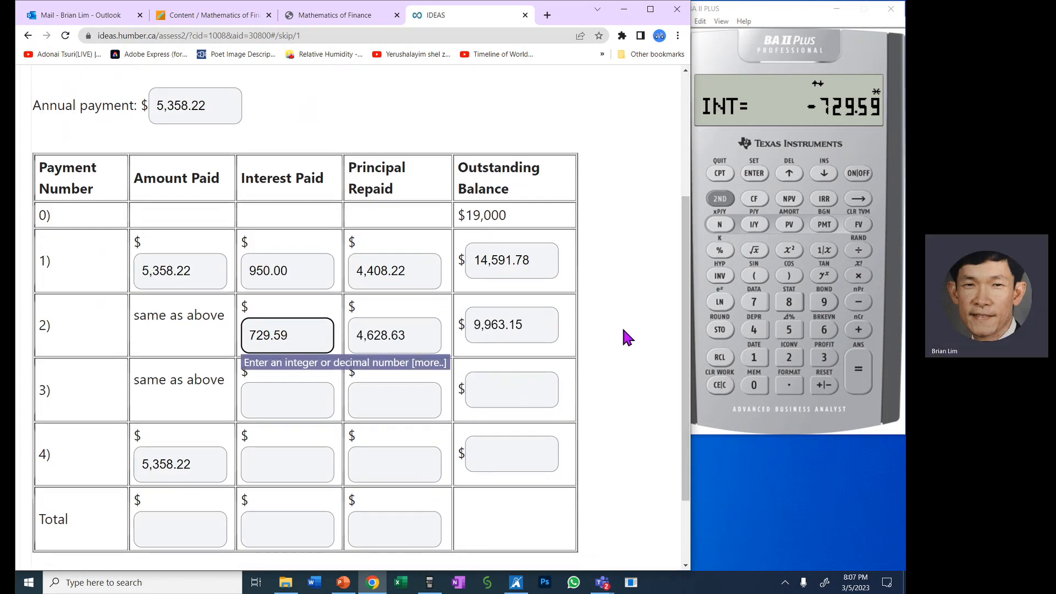
pyautogui.moveTo(47, 328); pyautogui.dragTo(39, 328)
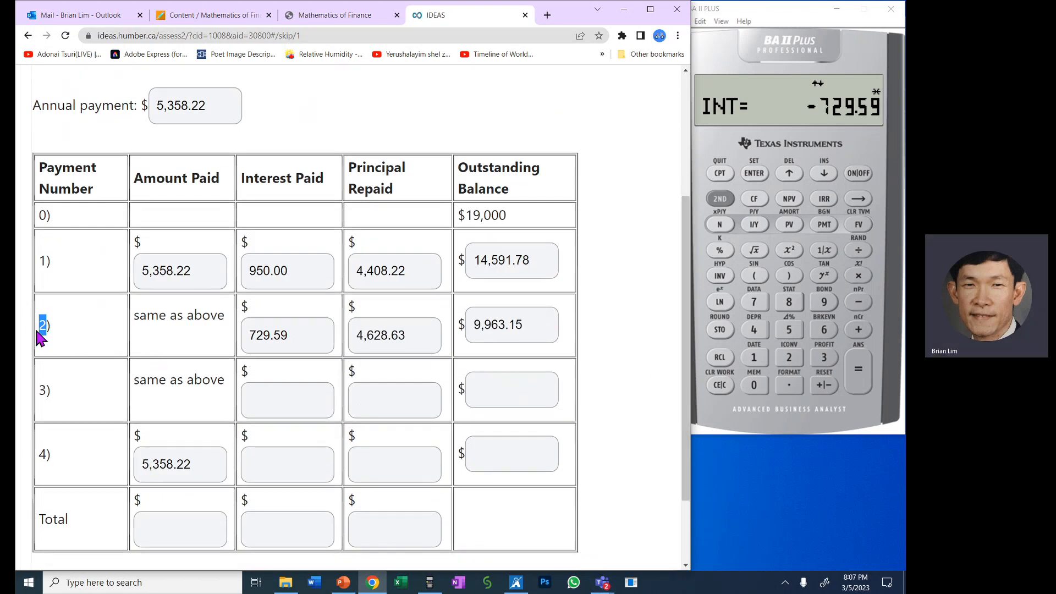
# - Set both P1 and P2 to 3 in the calculator's amortization worksheet for the third payment
pyautogui.click(827, 173)
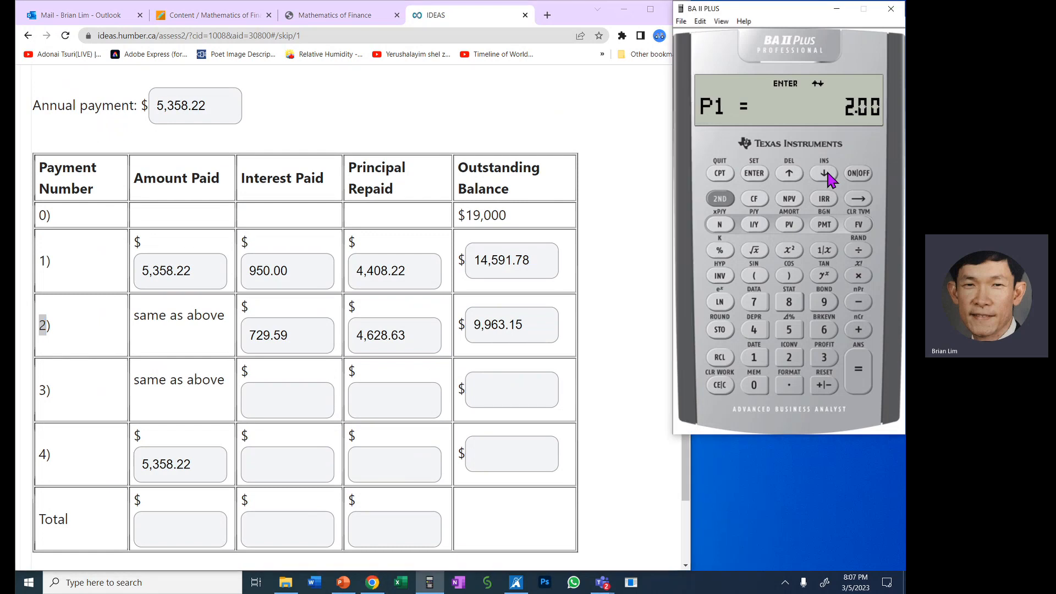
pyautogui.click(44, 393)
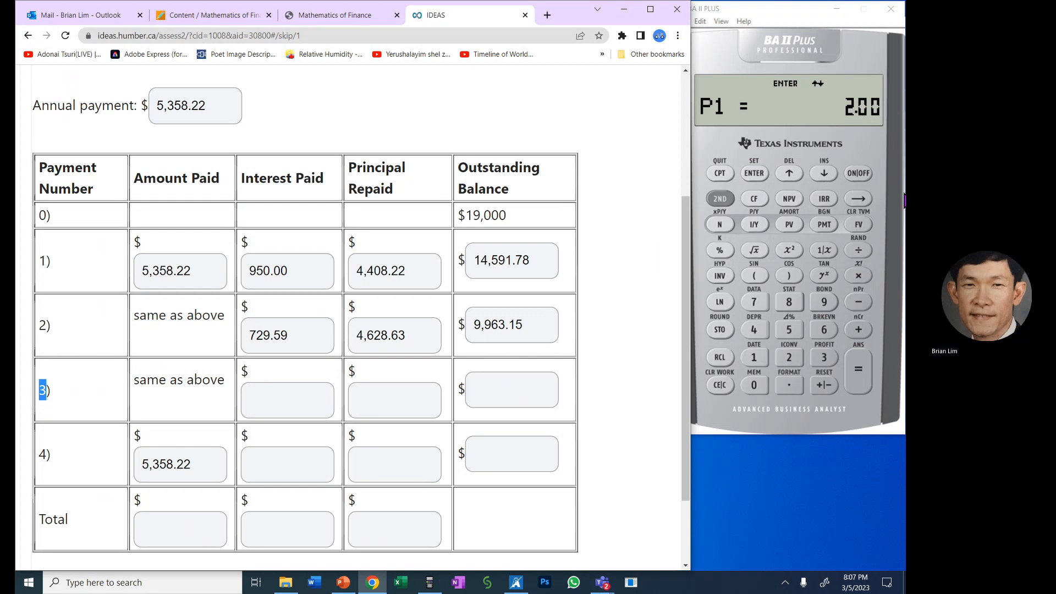
pyautogui.click(824, 357)
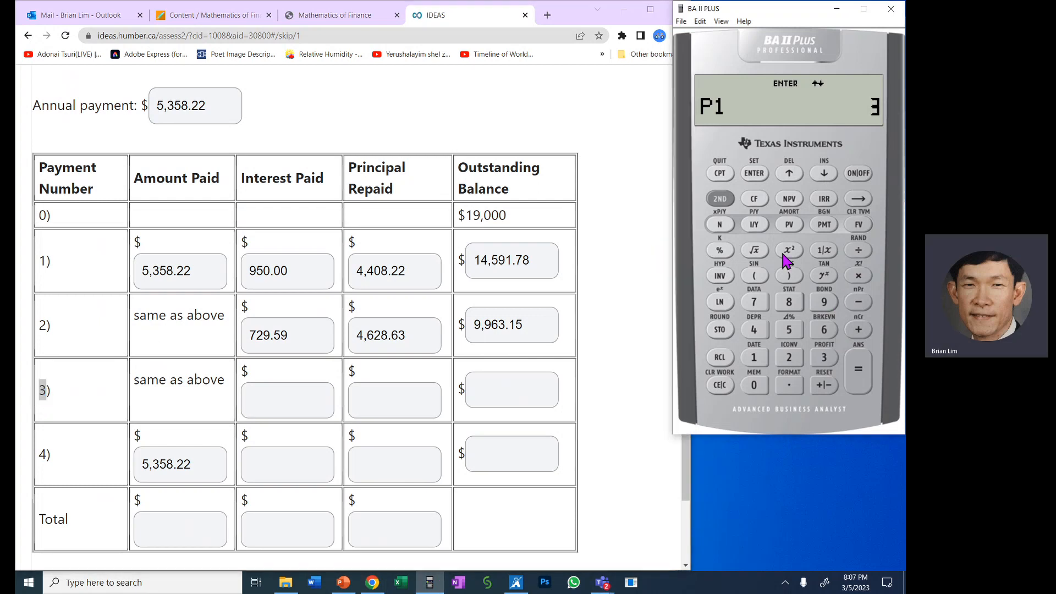
pyautogui.click(754, 173)
pyautogui.click(824, 174)
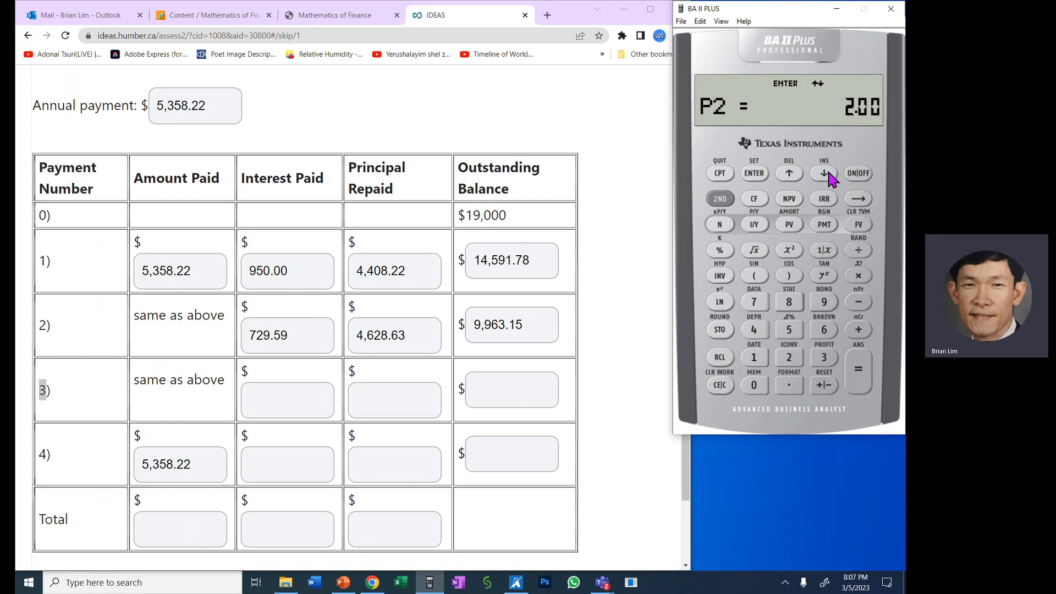
pyautogui.click(824, 357)
pyautogui.click(754, 172)
# - Compute the balance after payment 3 on the calculator and enter 5,103.09 as its Outstanding Balance
pyautogui.click(824, 173)
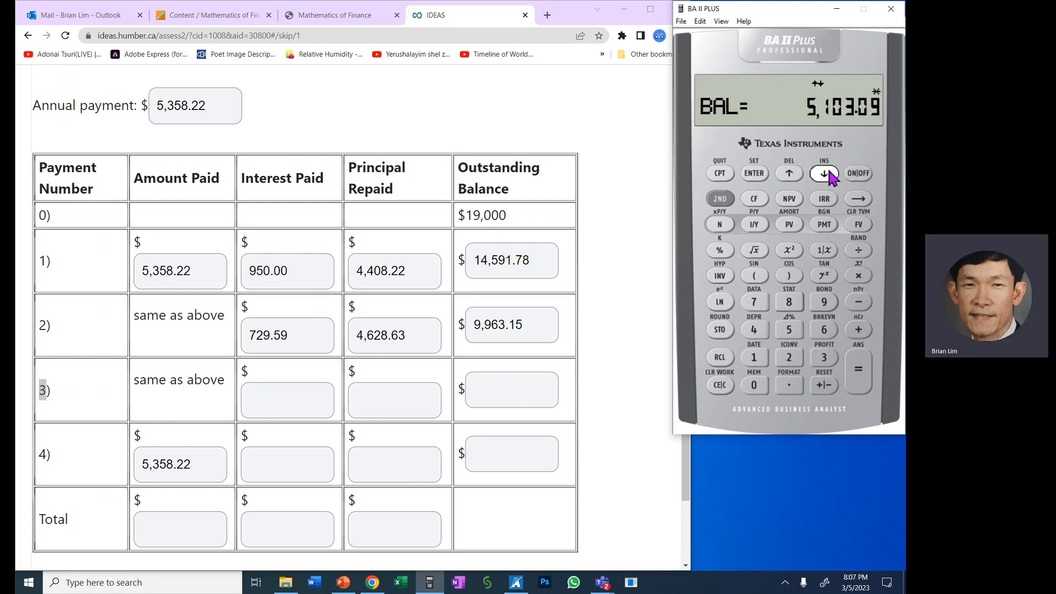
pyautogui.click(530, 388)
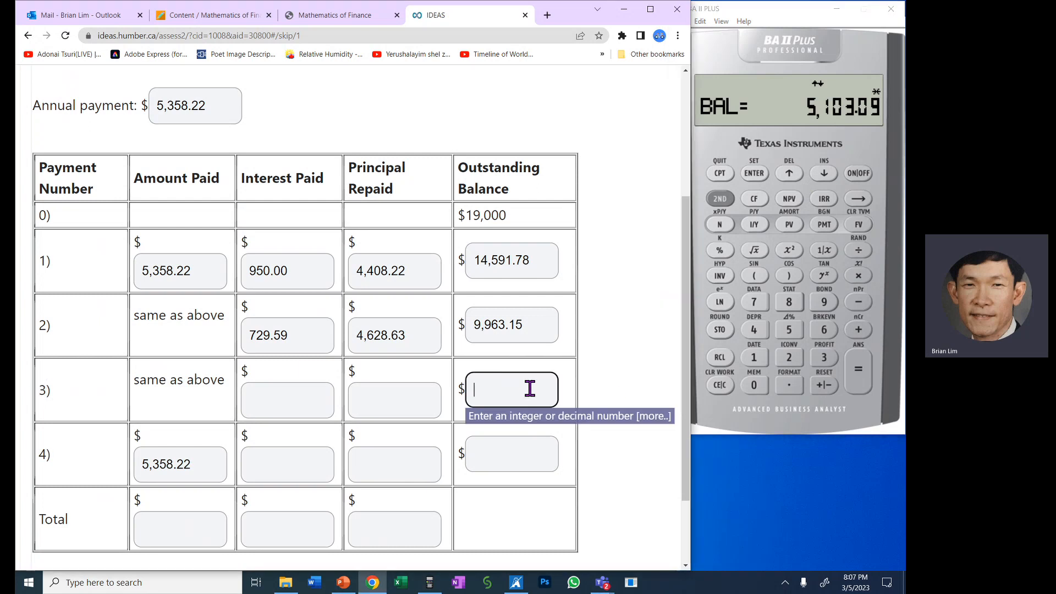
pyautogui.write('5,103.09')
# - Compute payment 3's principal and interest portions, and enter 4,860.06 as Principal Repaid and 498.16 as Interest Paid
pyautogui.click(825, 175)
pyautogui.click(424, 401)
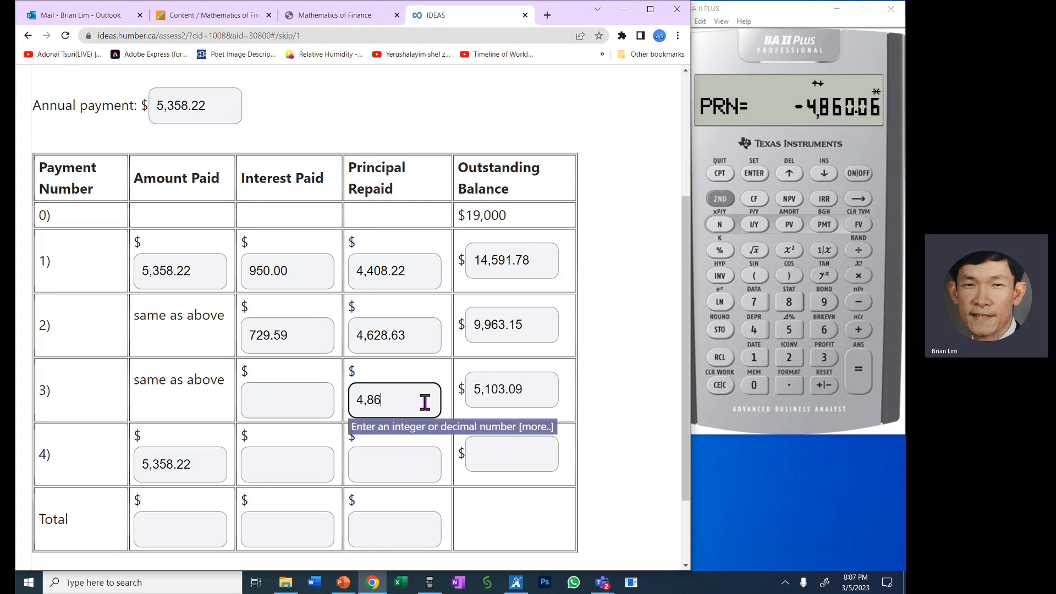
pyautogui.write('4,860.06')
pyautogui.click(824, 175)
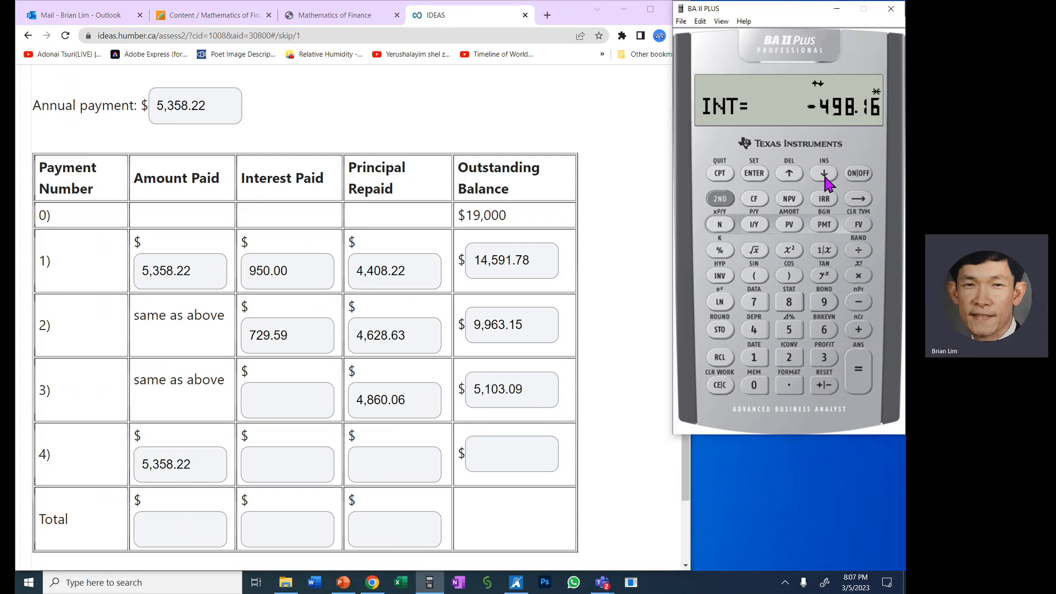
pyautogui.click(297, 403)
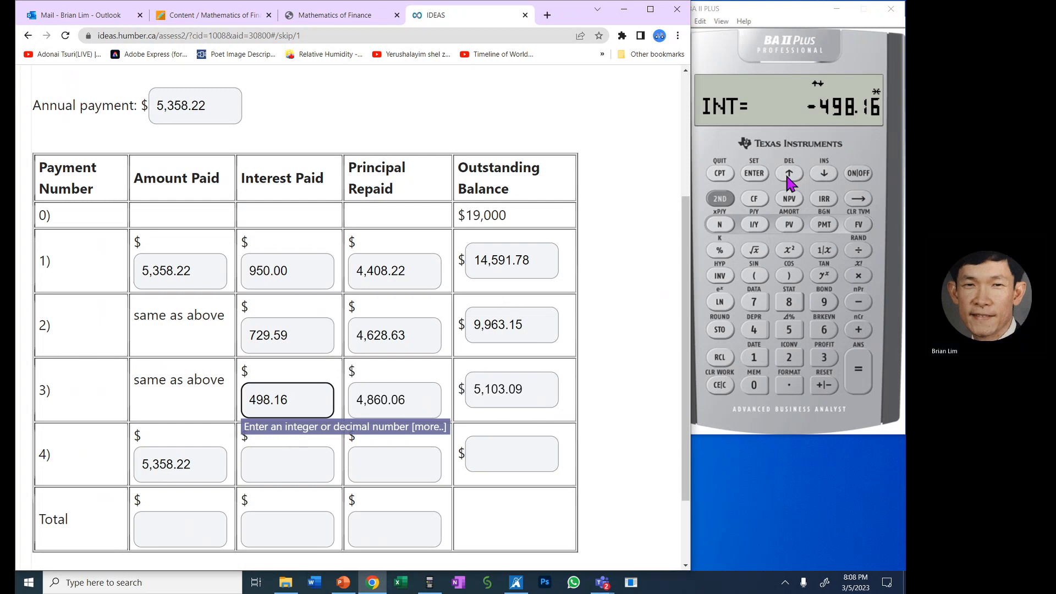
# - Set both P1 and P2 to 4 in the calculator's amortization worksheet for the fourth payment
pyautogui.click(813, 177)
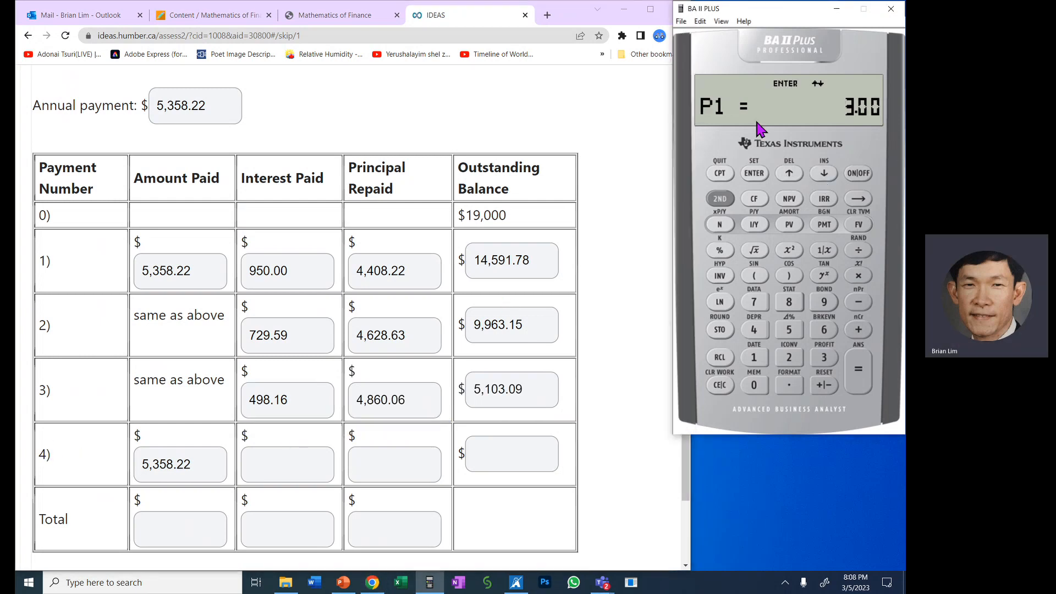
pyautogui.doubleClick(41, 454)
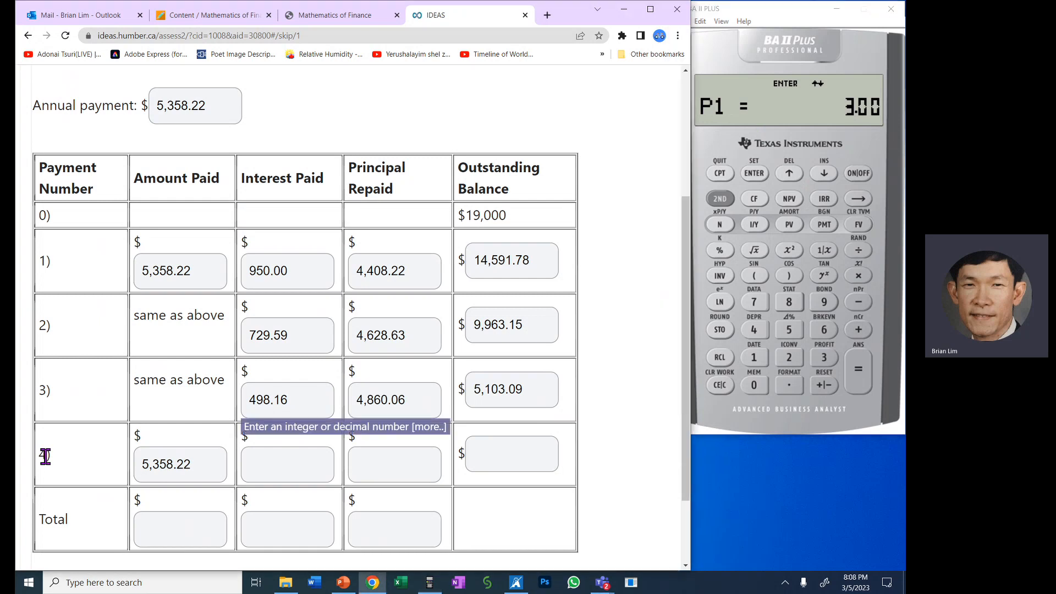
pyautogui.click(757, 333)
pyautogui.click(757, 175)
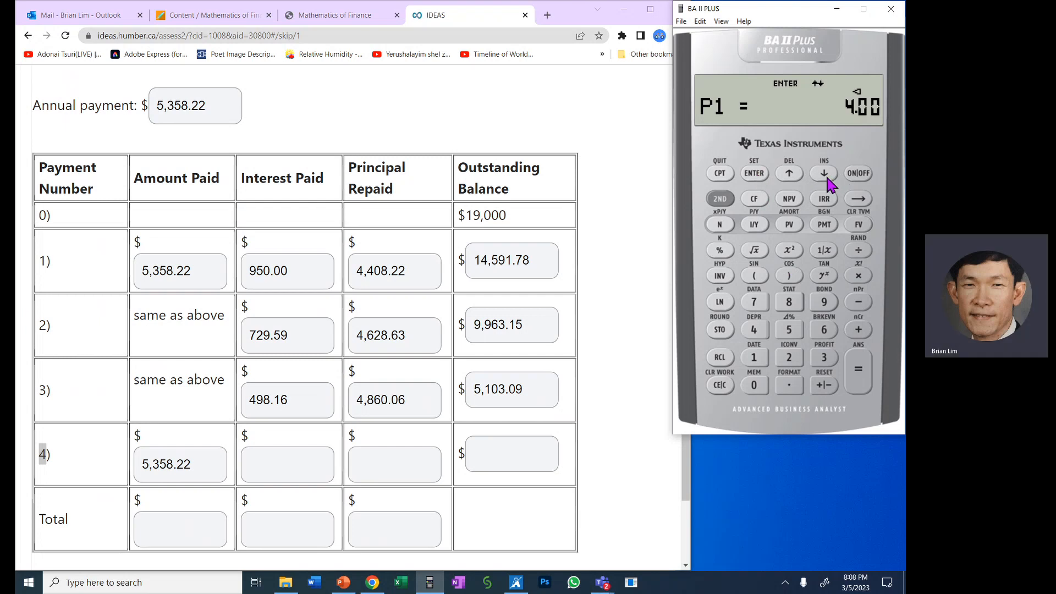
pyautogui.click(827, 175)
pyautogui.click(754, 330)
pyautogui.click(753, 175)
# - Compute payment 4's balance and principal, enter 0.02 as Outstanding Balance and 5,103.07 as Principal Repaid, and compare the principal with payment 3's balance
pyautogui.click(823, 175)
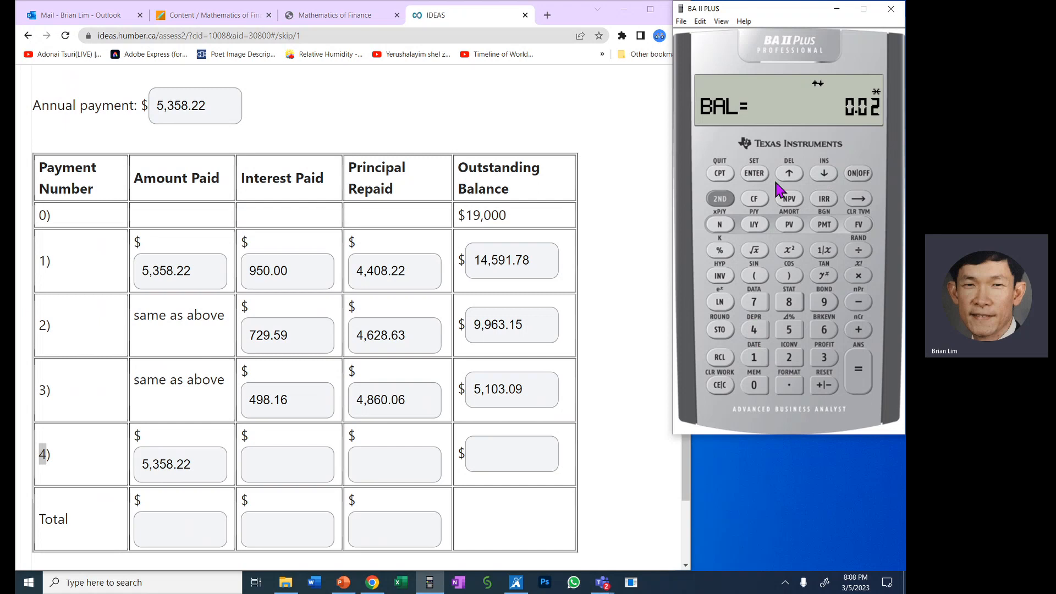
pyautogui.click(542, 459)
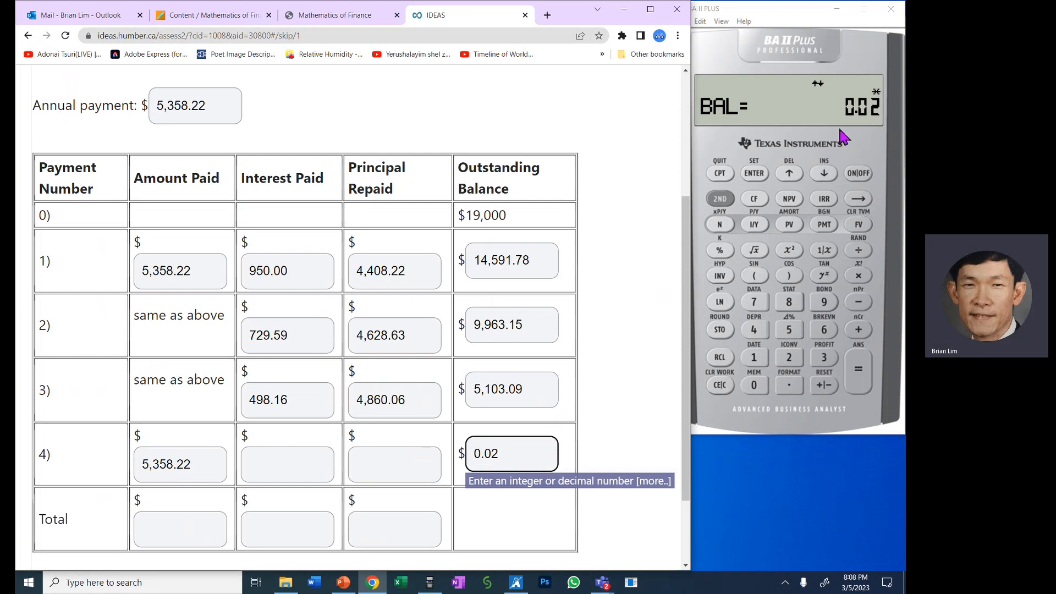
pyautogui.click(825, 174)
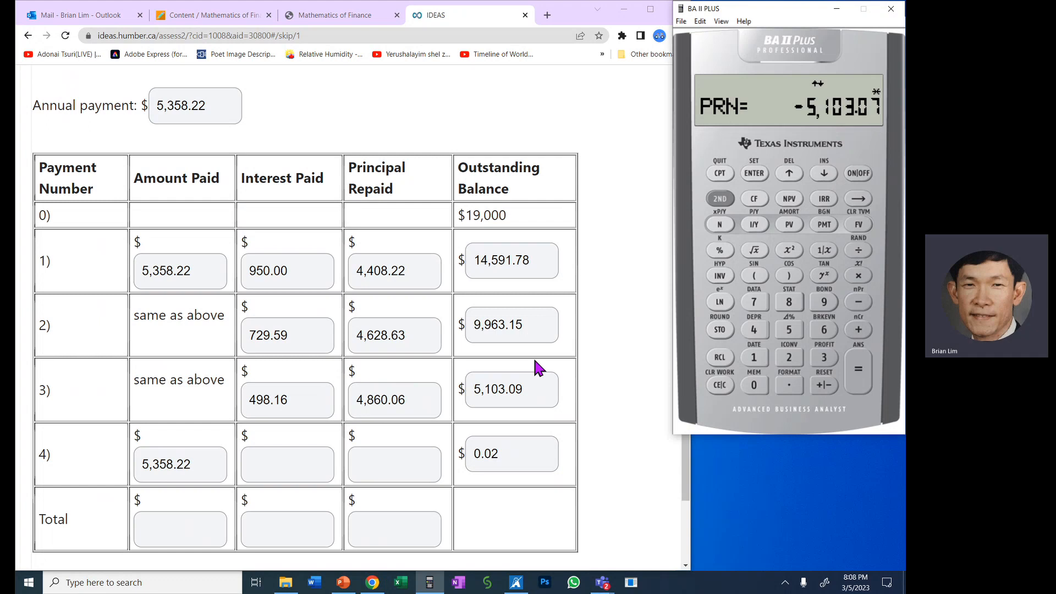
pyautogui.click(403, 469)
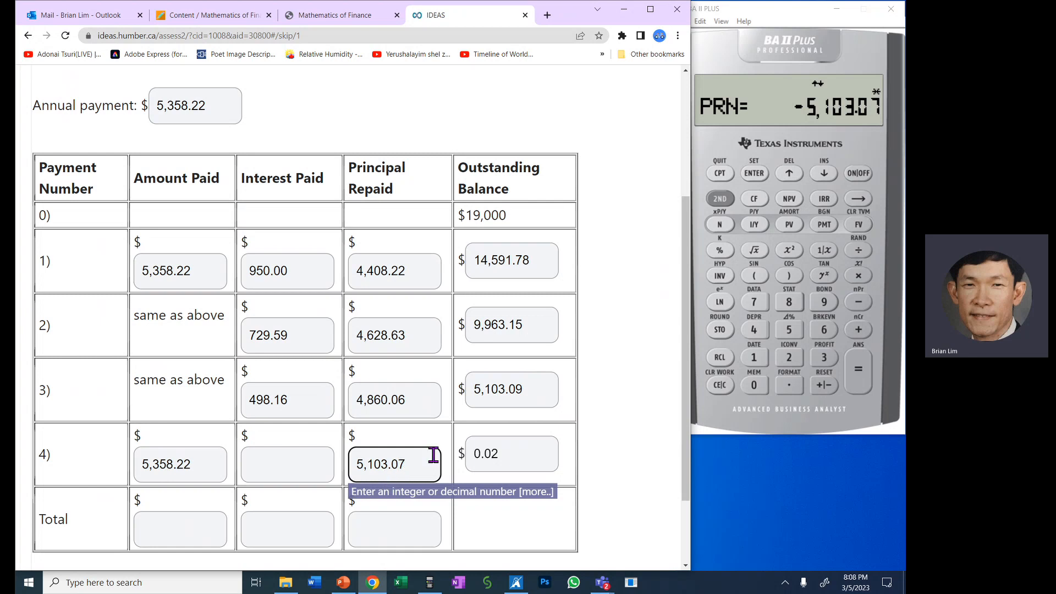
pyautogui.moveTo(404, 464); pyautogui.dragTo(321, 465)
pyautogui.moveTo(538, 388); pyautogui.dragTo(462, 396)
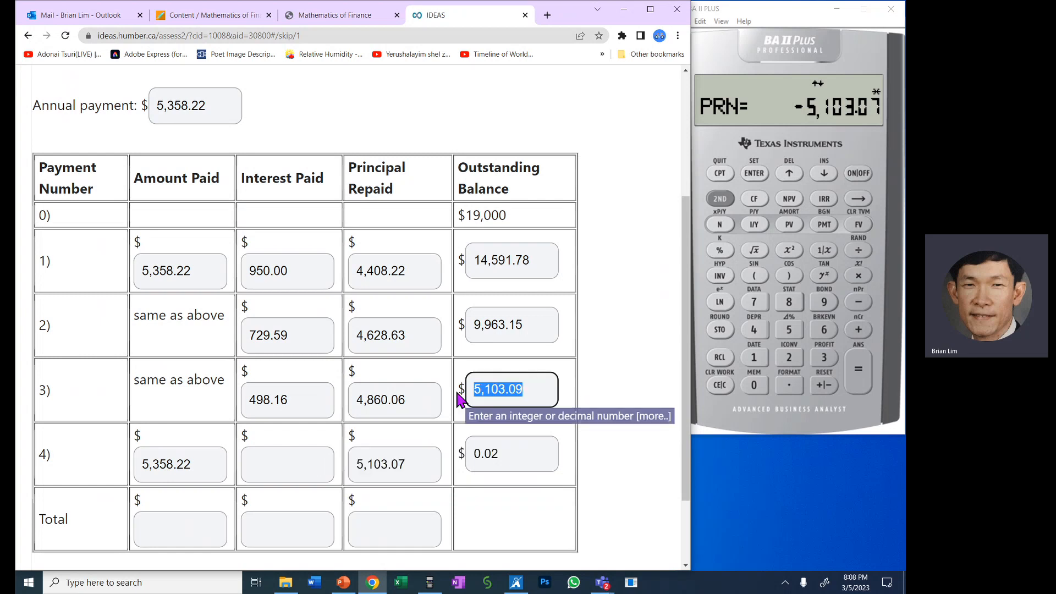
pyautogui.click(617, 476)
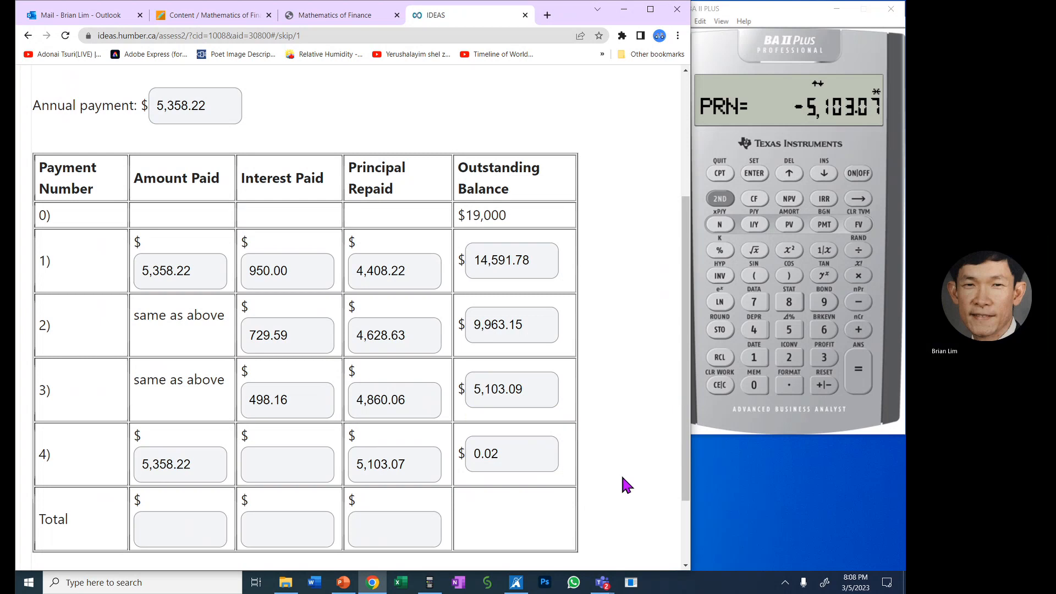
# - Compute the interest portion of payment 4 on the calculator and enter 255.15 as its Interest Paid
pyautogui.click(833, 173)
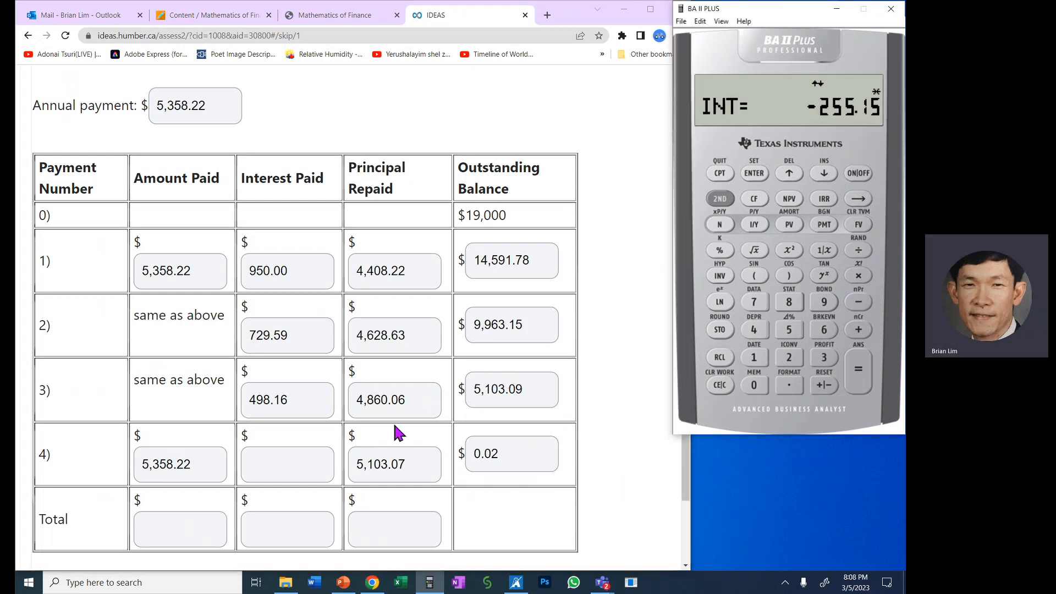
pyautogui.click(290, 461)
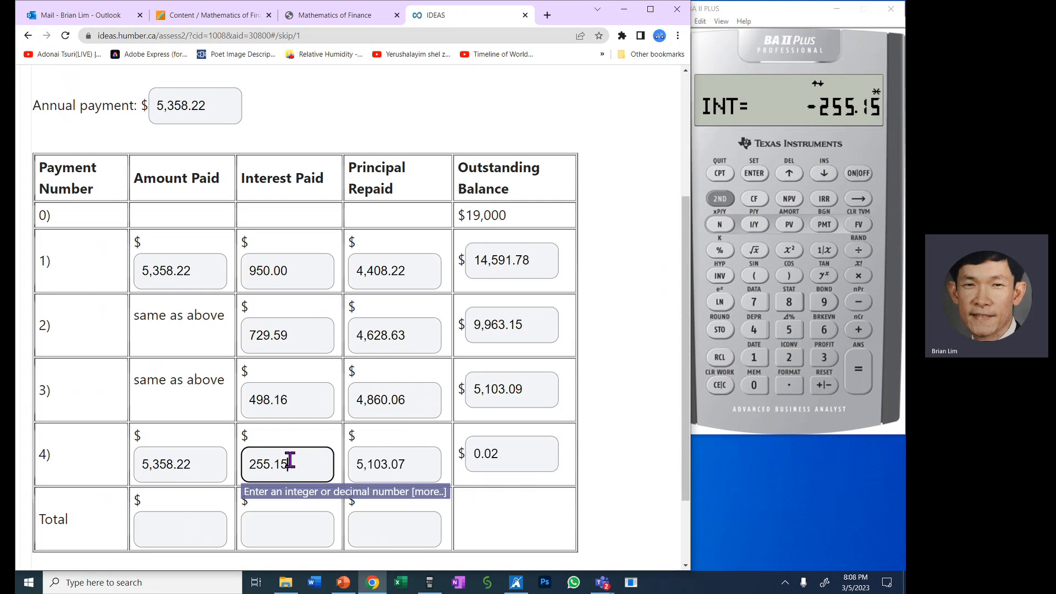
pyautogui.write('255.15')
pyautogui.click(616, 454)
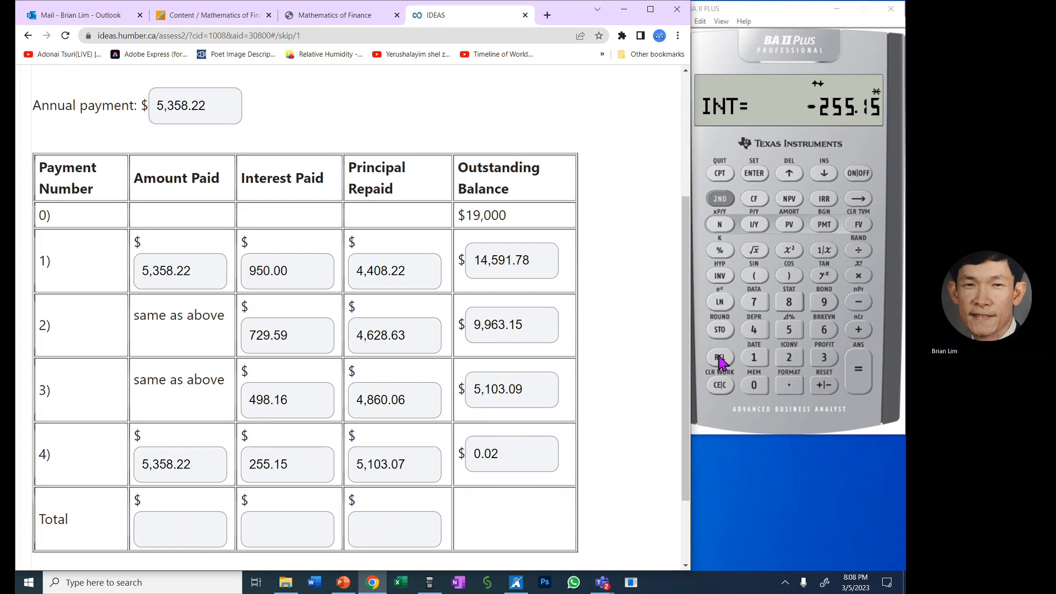
# - Set P1 to 1 in the amortization worksheet so the range covers payments 1 through 4
pyautogui.click(824, 173)
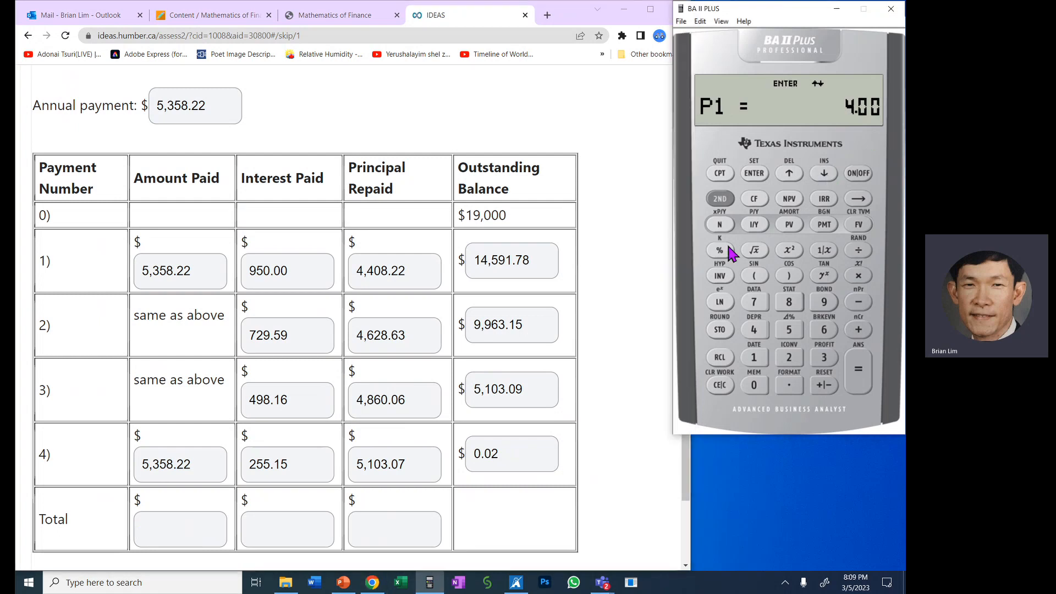
pyautogui.click(761, 356)
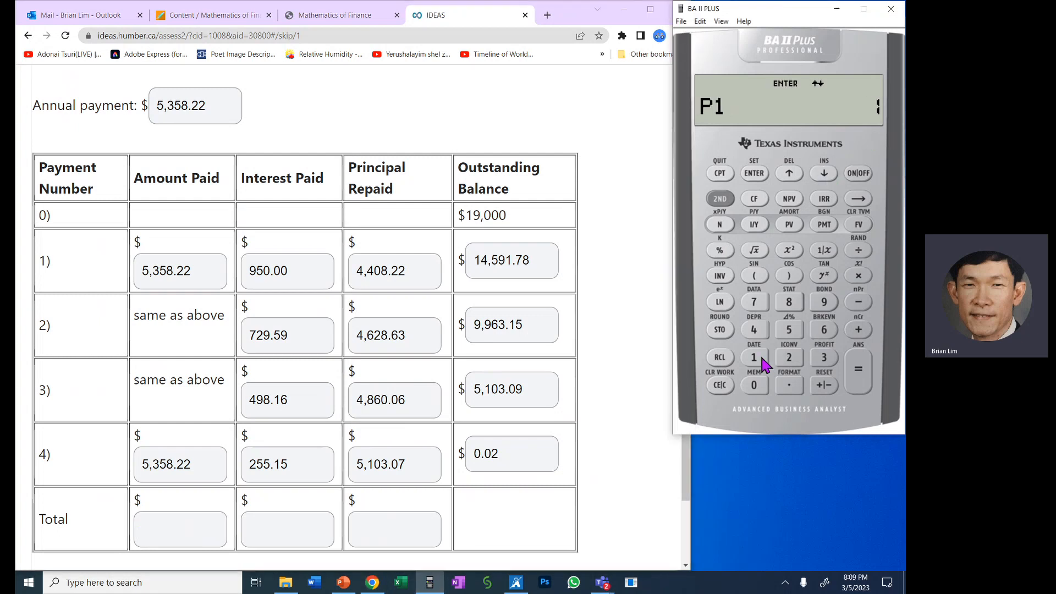
pyautogui.click(756, 173)
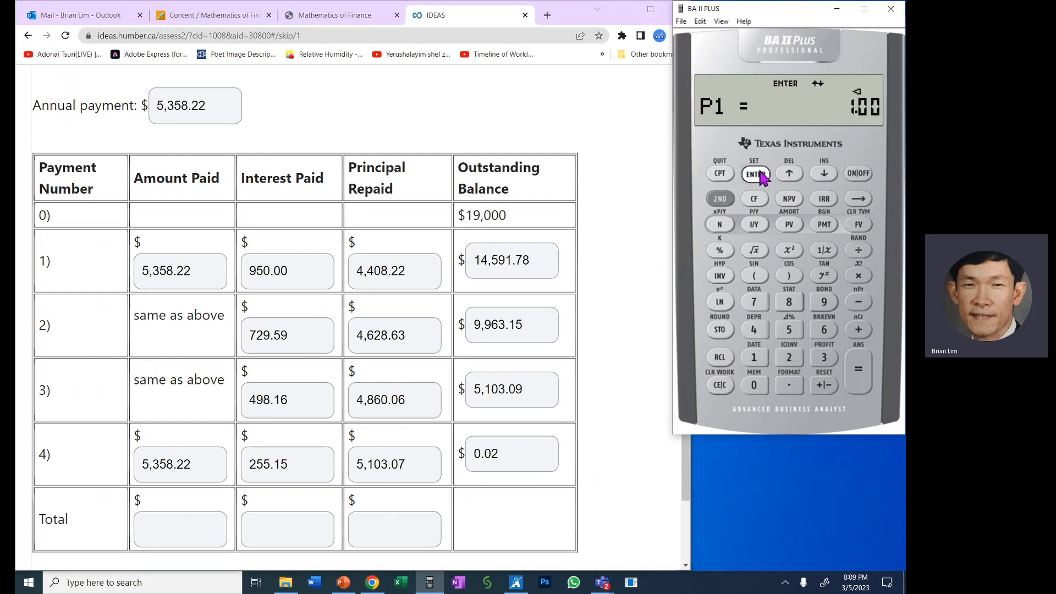
pyautogui.click(825, 174)
pyautogui.click(790, 175)
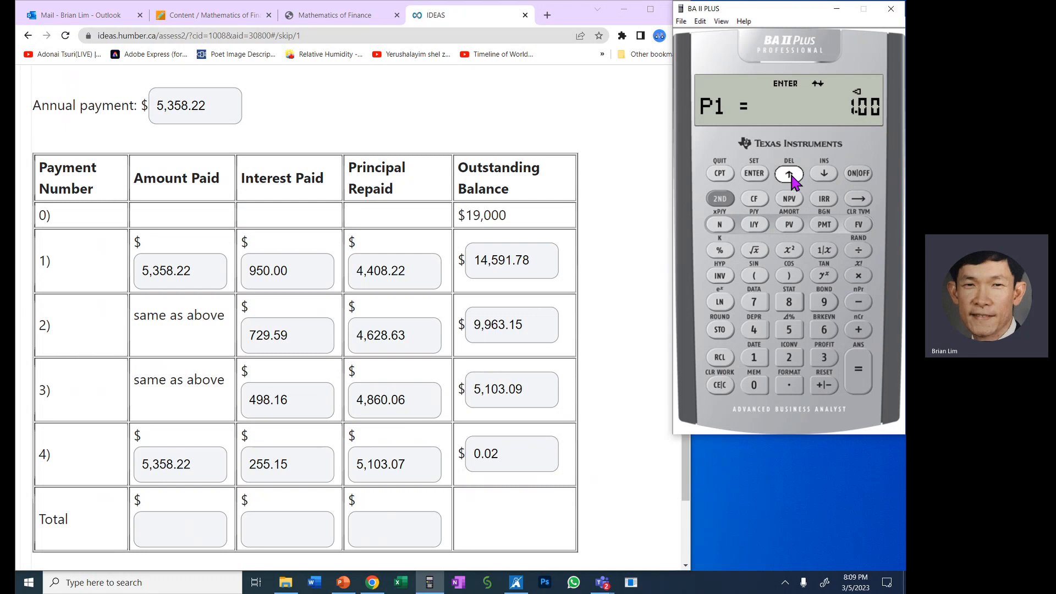
pyautogui.click(825, 173)
# - Compute the principal for all four payments, enter 18,999.98 as the total Principal Repaid, and compare it with the original $19,000 balance
pyautogui.click(824, 173)
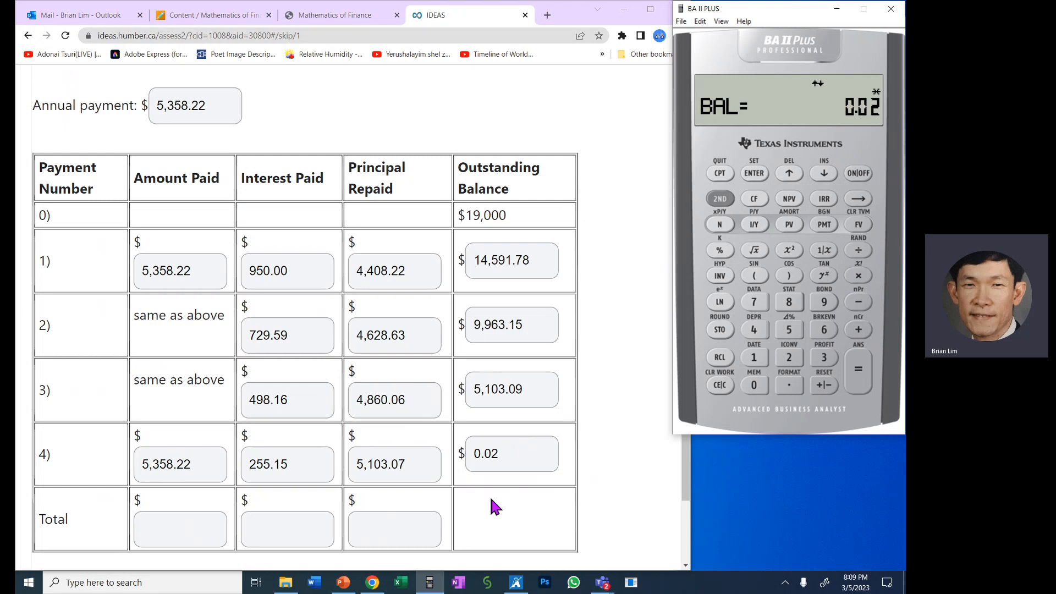
pyautogui.click(825, 176)
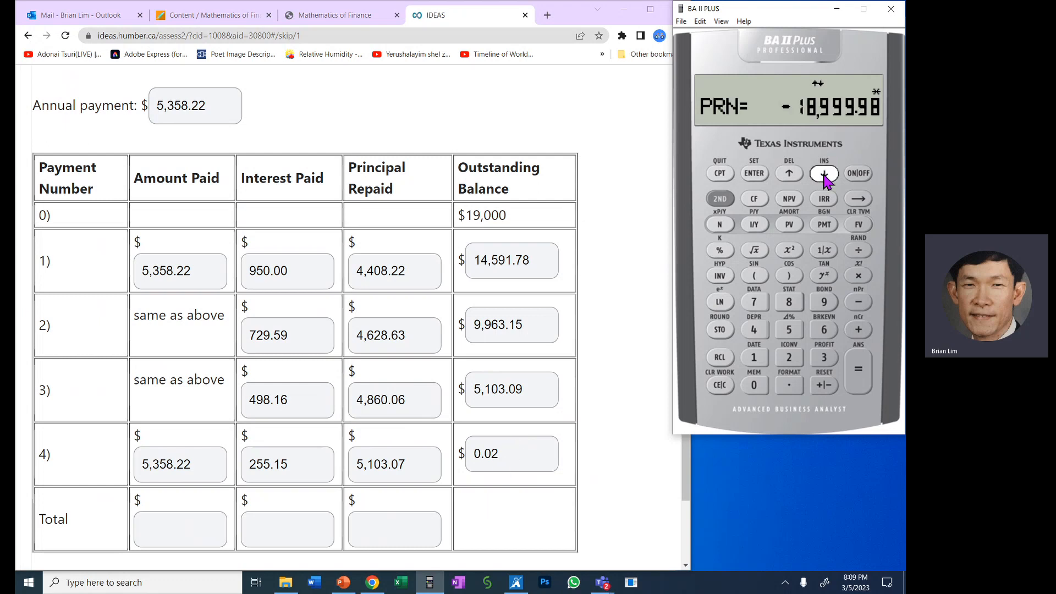
pyautogui.click(412, 530)
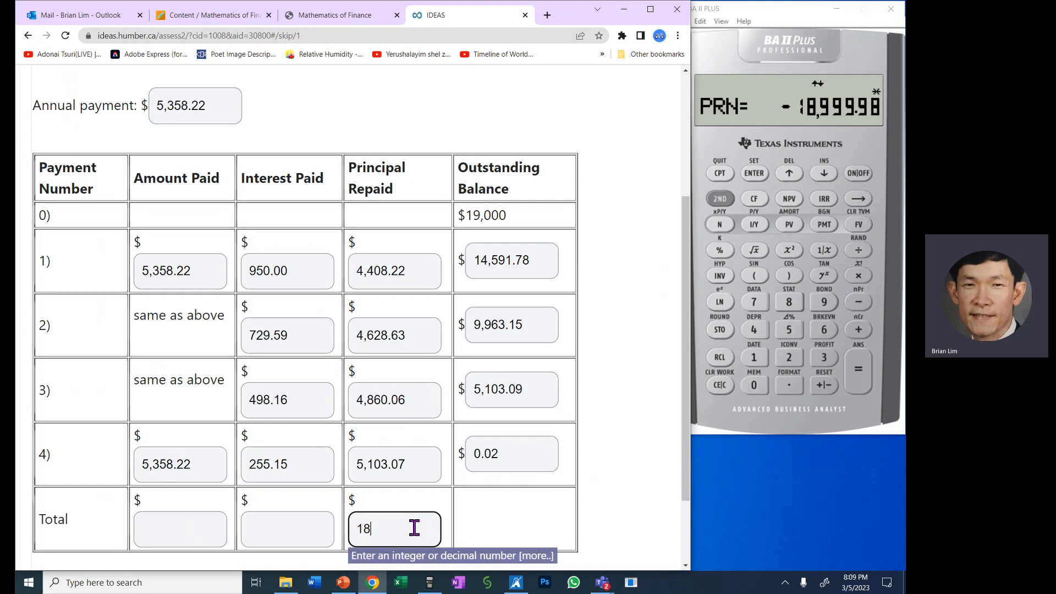
pyautogui.write('18,999.98')
pyautogui.moveTo(416, 533); pyautogui.dragTo(352, 533)
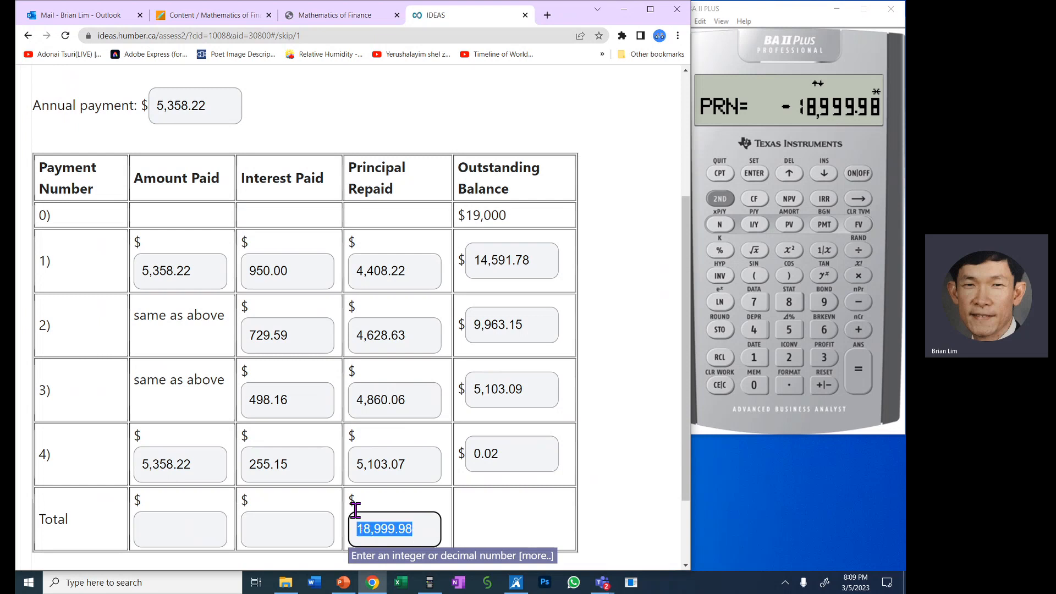
pyautogui.click(517, 223)
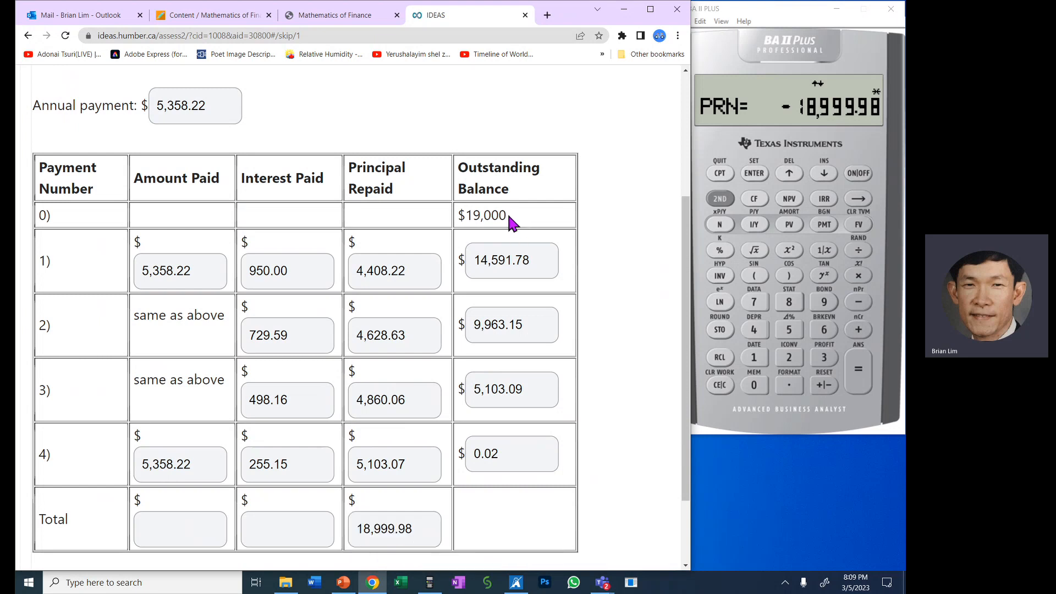
pyautogui.moveTo(510, 216); pyautogui.dragTo(458, 215)
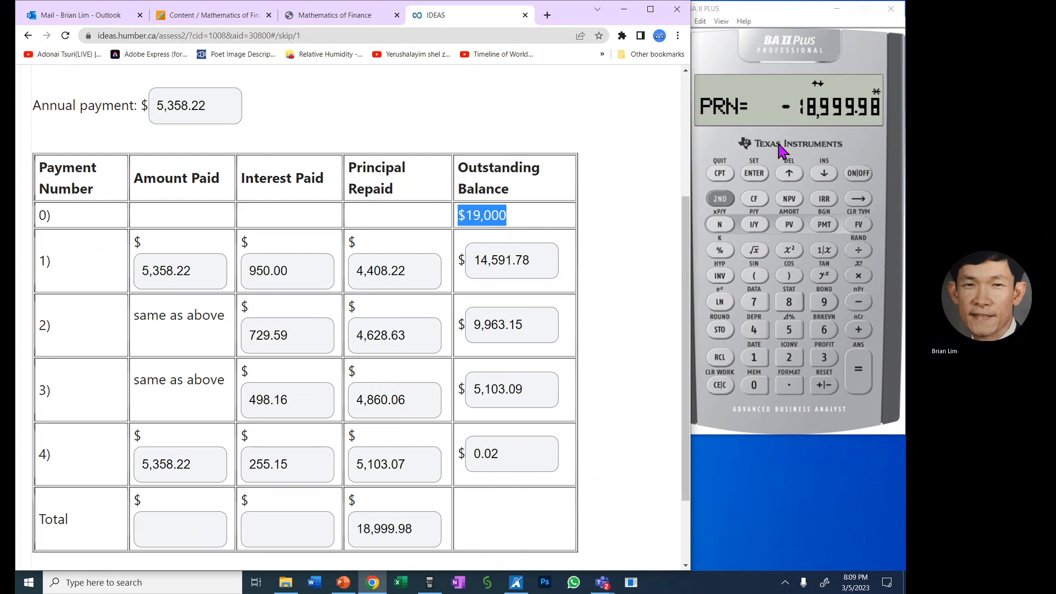
# - Compute the interest for all four payments on the calculator and enter 2,432.90 as the total Interest Paid
pyautogui.click(826, 173)
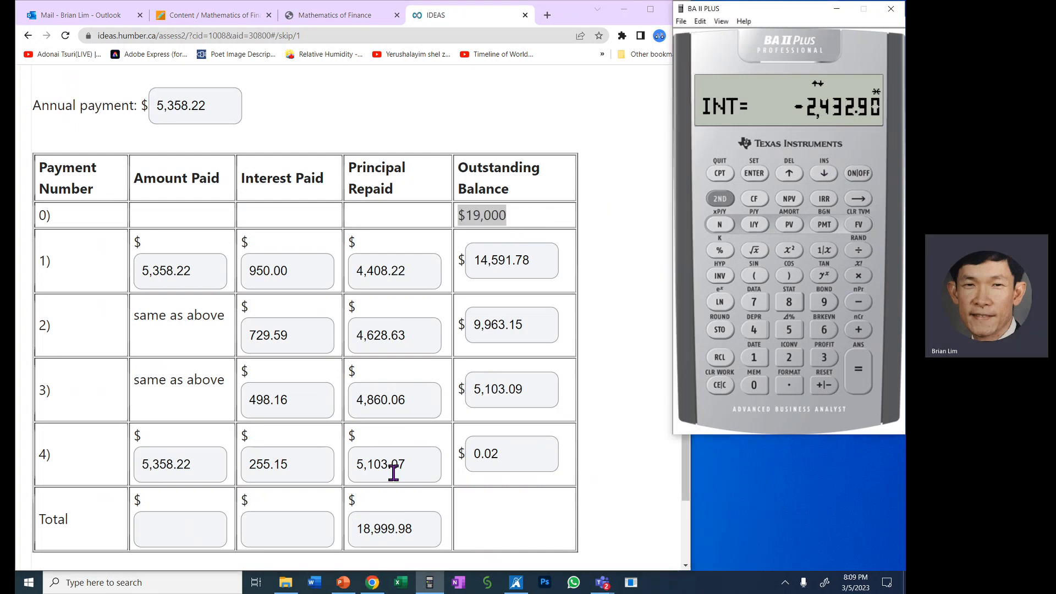
pyautogui.click(289, 524)
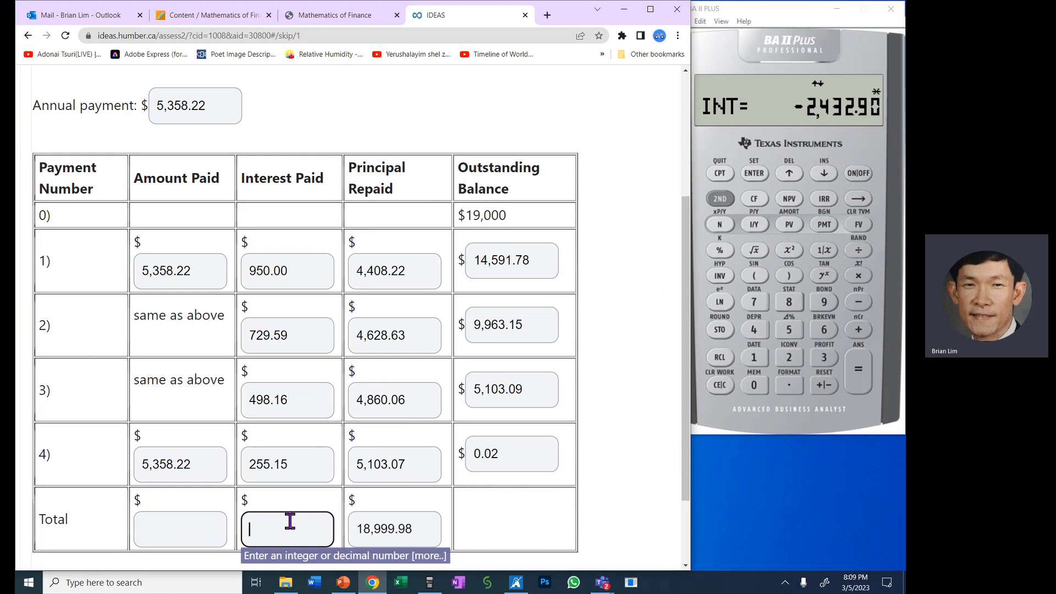
pyautogui.write('2,432.90')
# - Recall the payment on the calculator, change its sign to positive and multiply it by 4
pyautogui.click(199, 537)
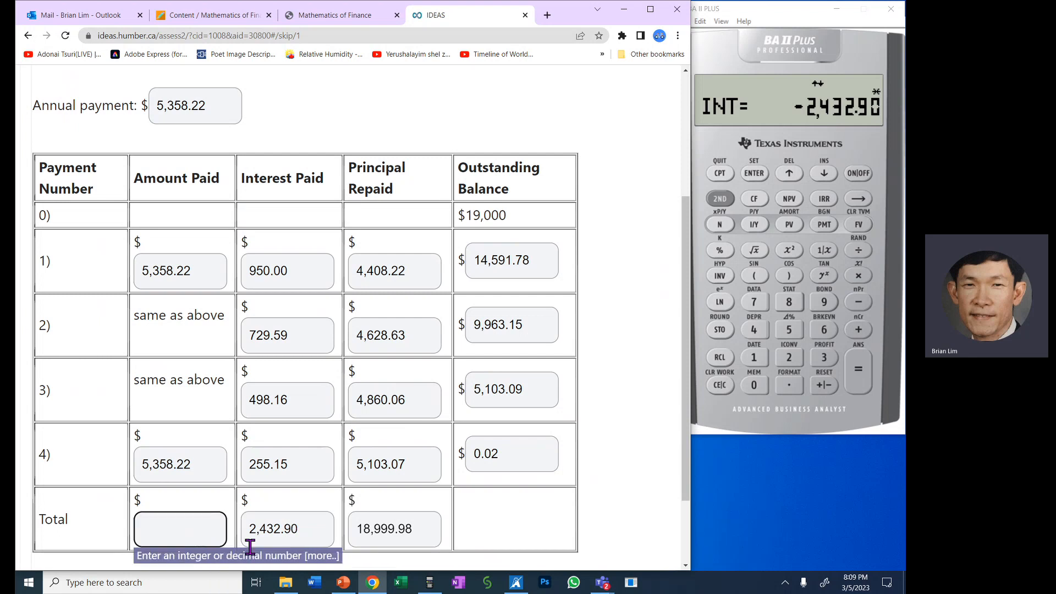
pyautogui.moveTo(203, 271); pyautogui.dragTo(139, 271)
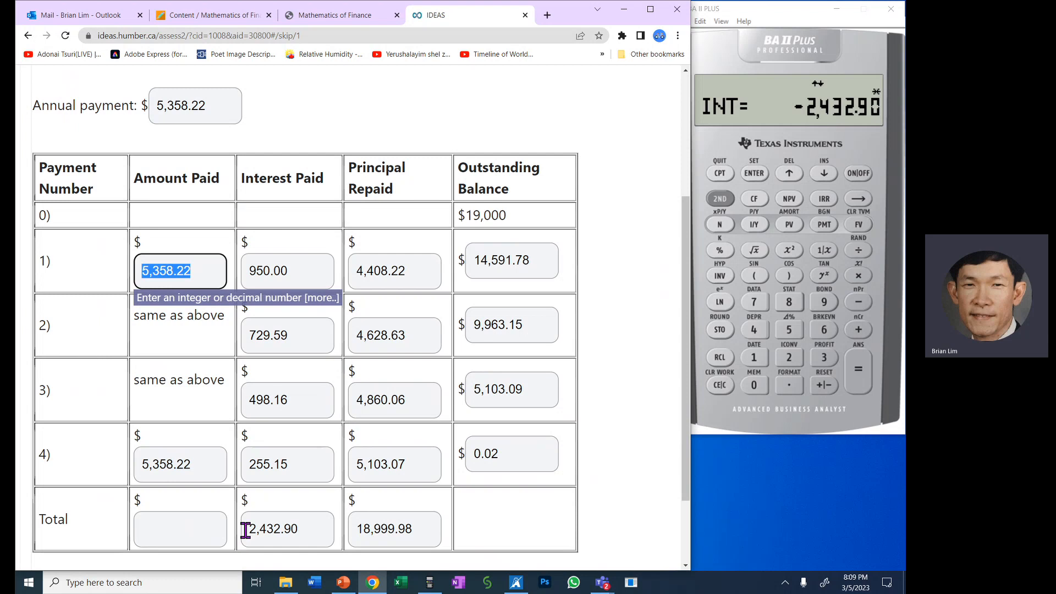
pyautogui.click(629, 517)
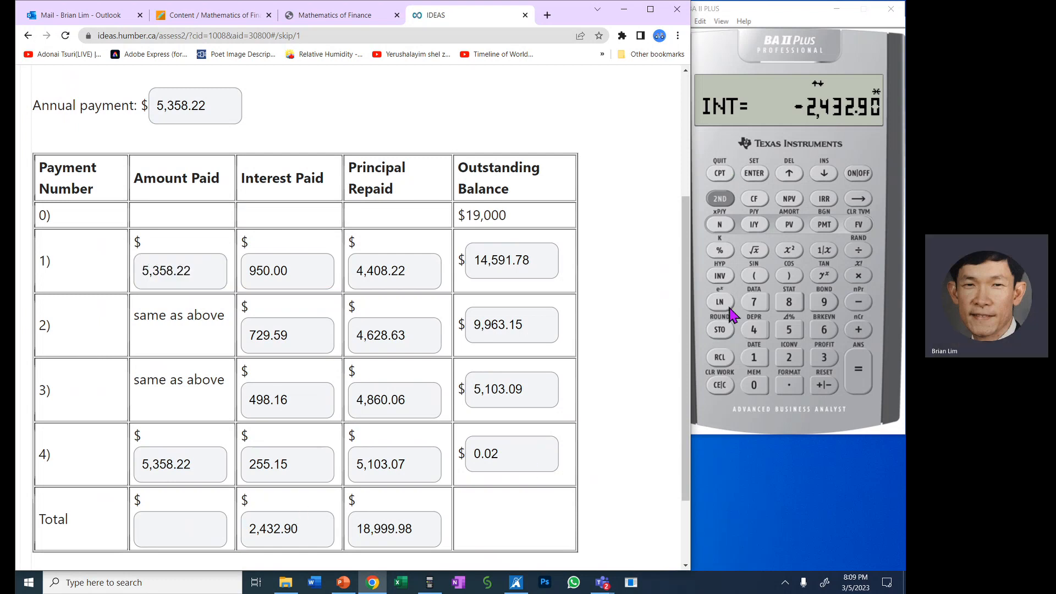
pyautogui.click(730, 384)
pyautogui.click(730, 385)
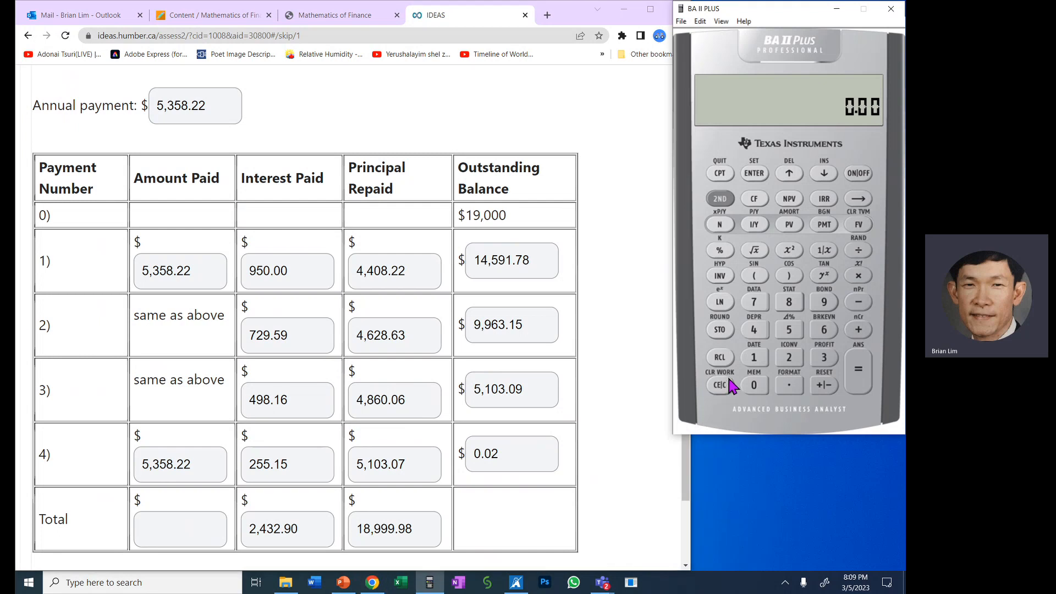
pyautogui.click(724, 360)
pyautogui.click(824, 224)
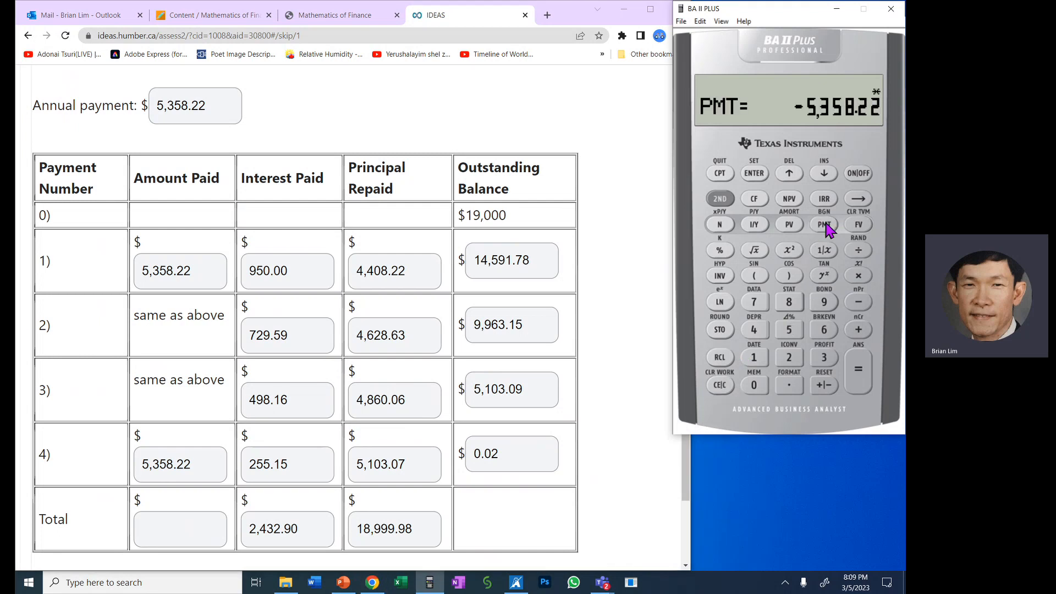
pyautogui.click(825, 385)
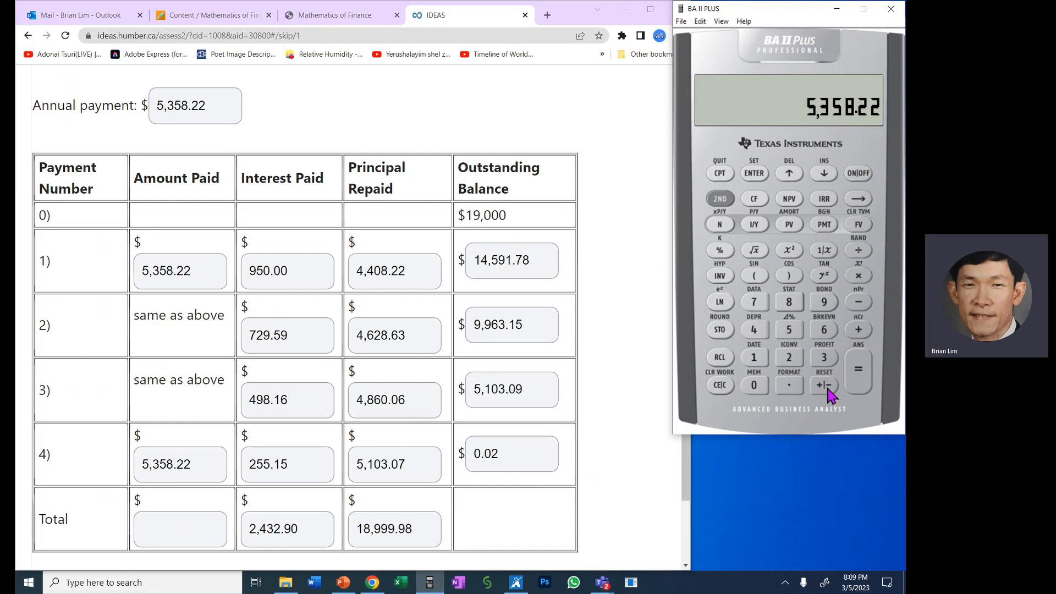
pyautogui.click(858, 275)
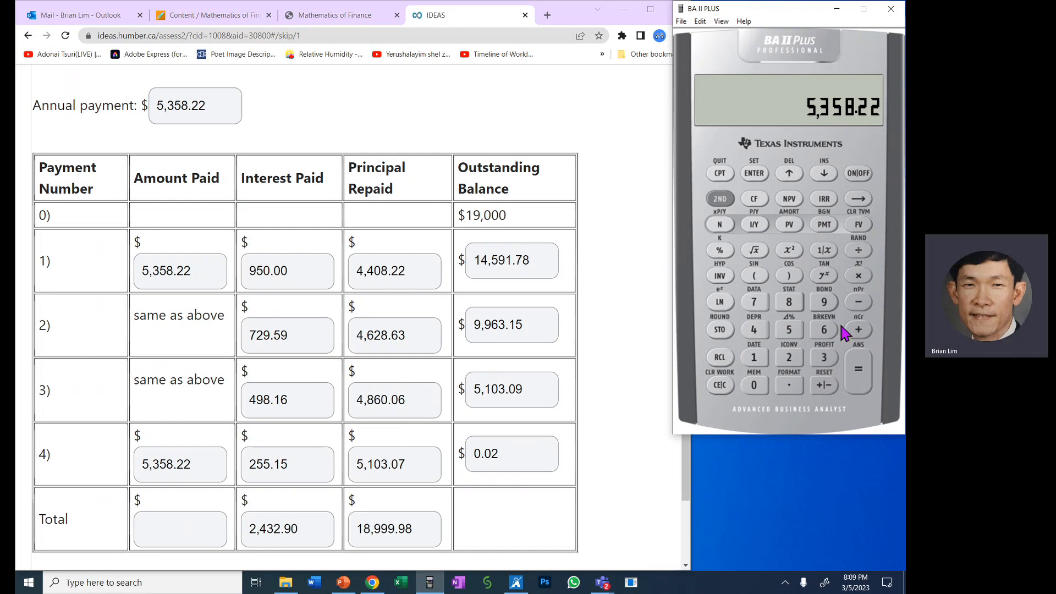
pyautogui.click(762, 331)
pyautogui.click(861, 367)
# - Enter 21,432.90 as the total Amount Paid in the amortization table
pyautogui.click(180, 527)
pyautogui.write('21')
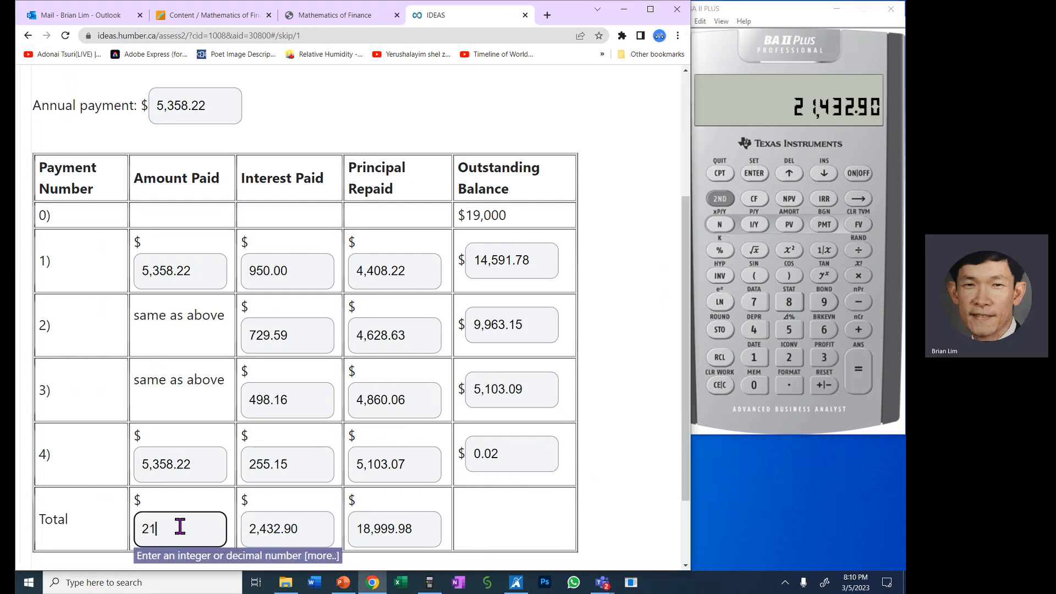
pyautogui.write(',432.90')
pyautogui.click(542, 522)
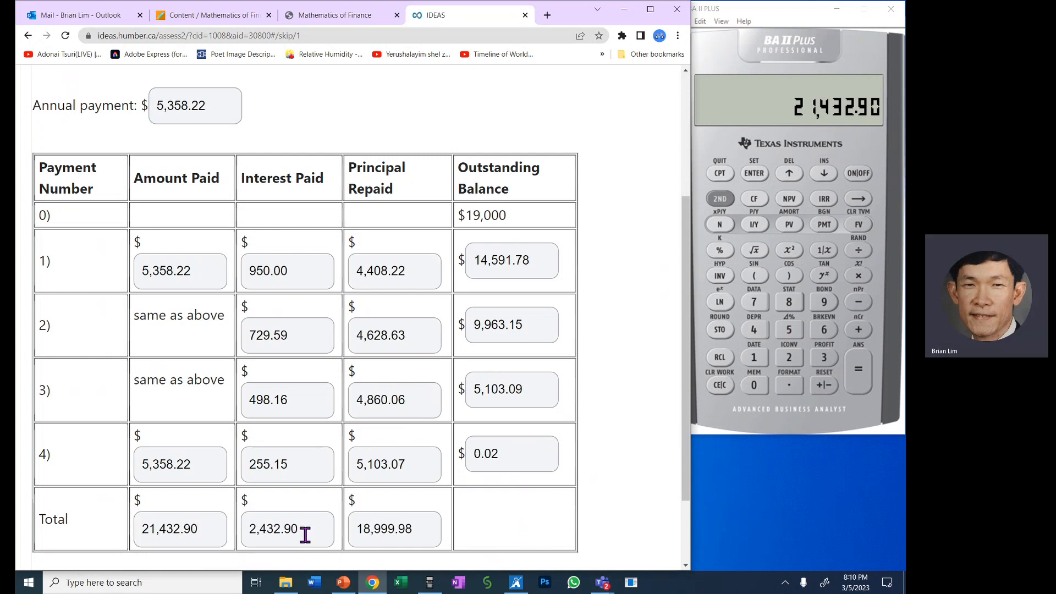
# - Compare the Total row's Amount Paid with its Interest Paid and Principal Repaid, undoing the accidental move of .98 between the fields
pyautogui.moveTo(213, 532); pyautogui.dragTo(105, 542)
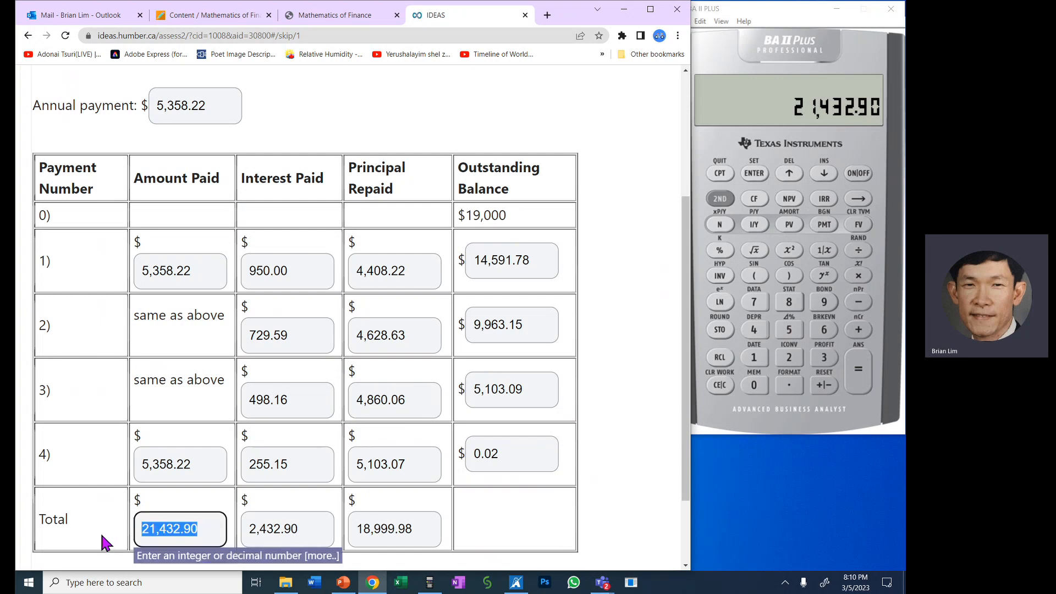
pyautogui.moveTo(317, 533); pyautogui.dragTo(234, 531)
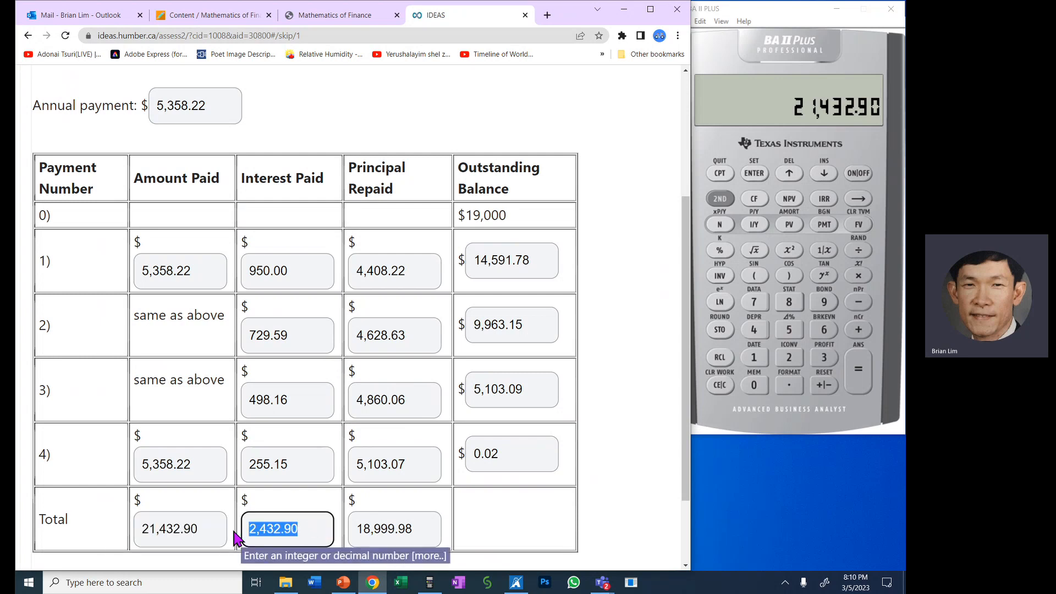
pyautogui.moveTo(423, 531); pyautogui.dragTo(395, 531)
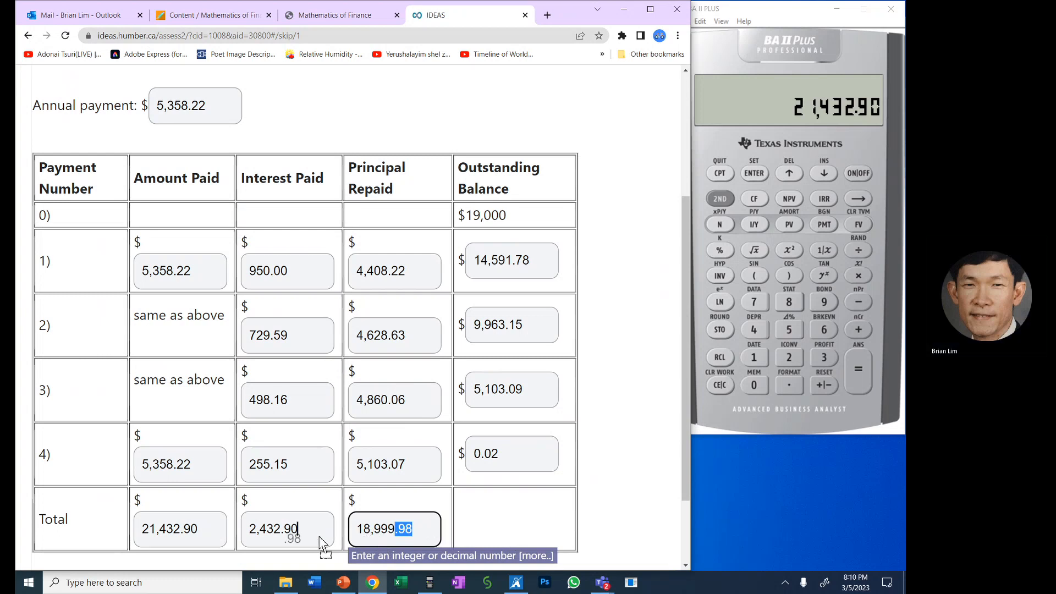
pyautogui.moveTo(416, 531); pyautogui.dragTo(308, 531)
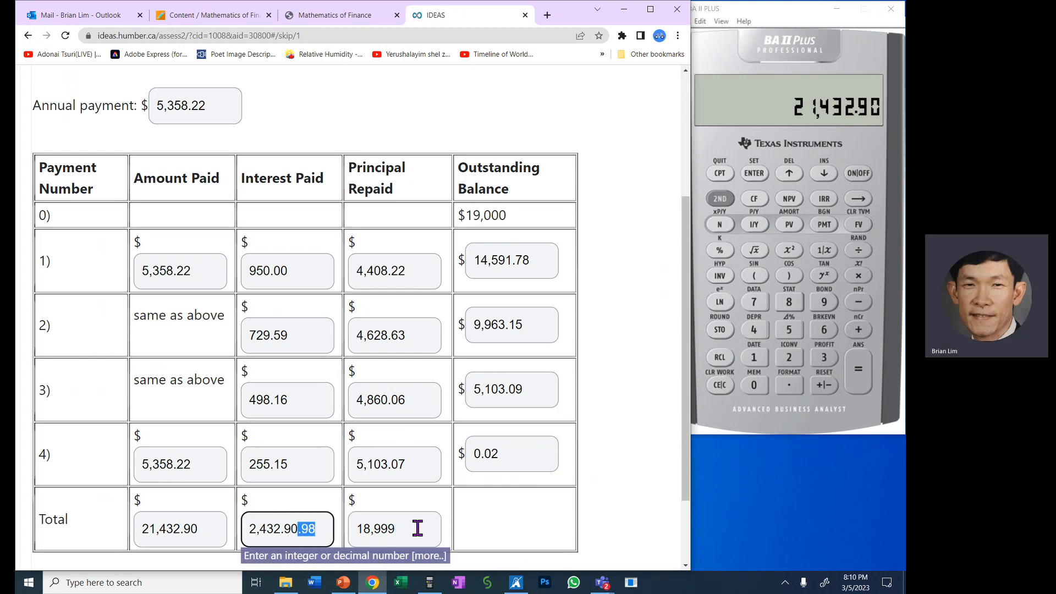
pyautogui.hotkey('ctrl', 'z')
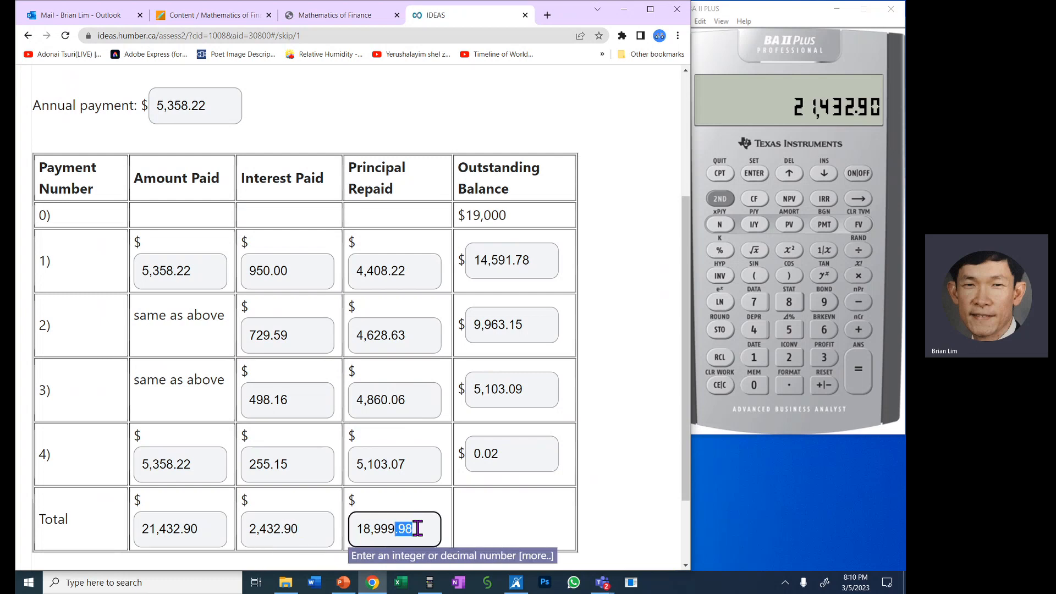
pyautogui.doubleClick(416, 528)
pyautogui.click(444, 534)
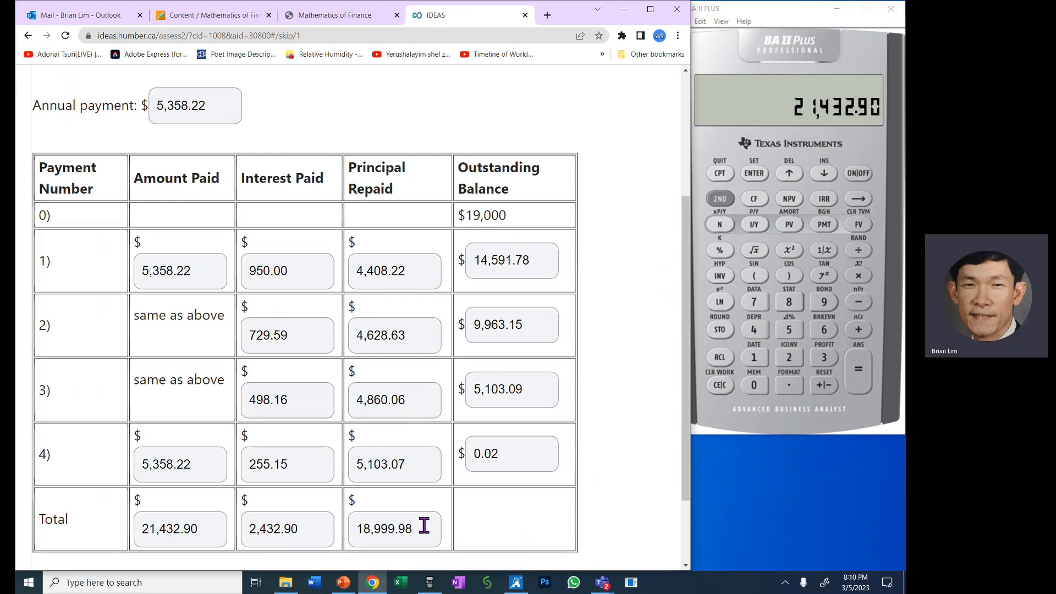
pyautogui.moveTo(424, 528); pyautogui.dragTo(243, 527)
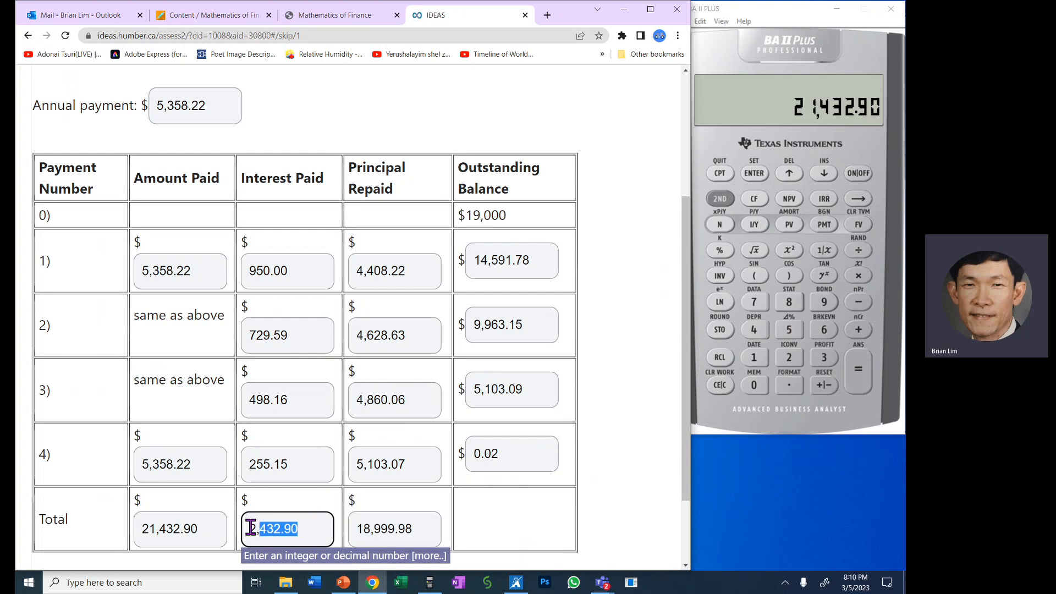
pyautogui.click(606, 486)
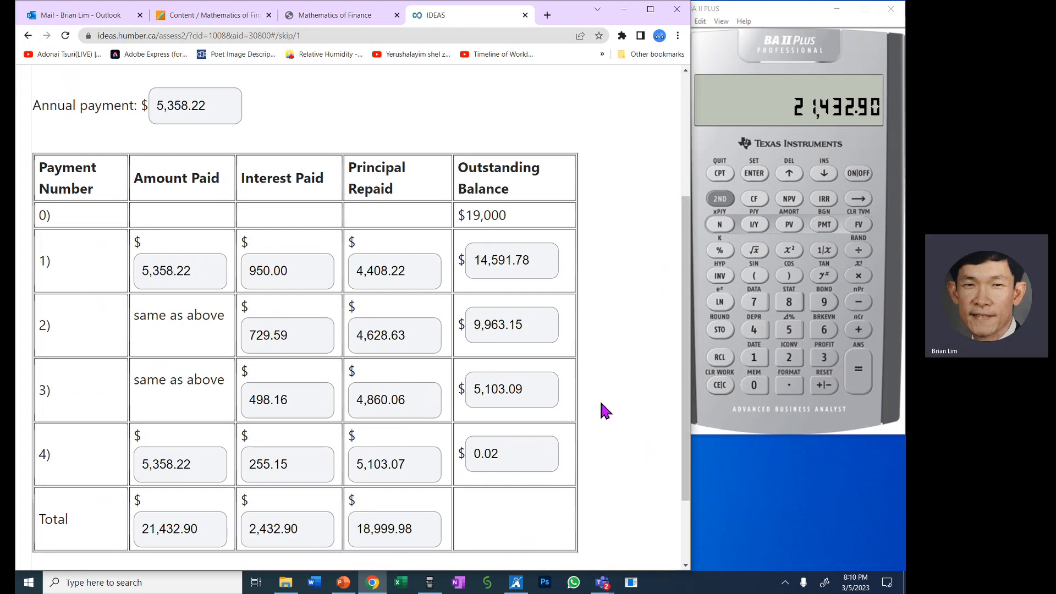
# - Start an addition on the calculator with the total Interest Paid, 2,432.90
pyautogui.moveTo(303, 528); pyautogui.dragTo(249, 520)
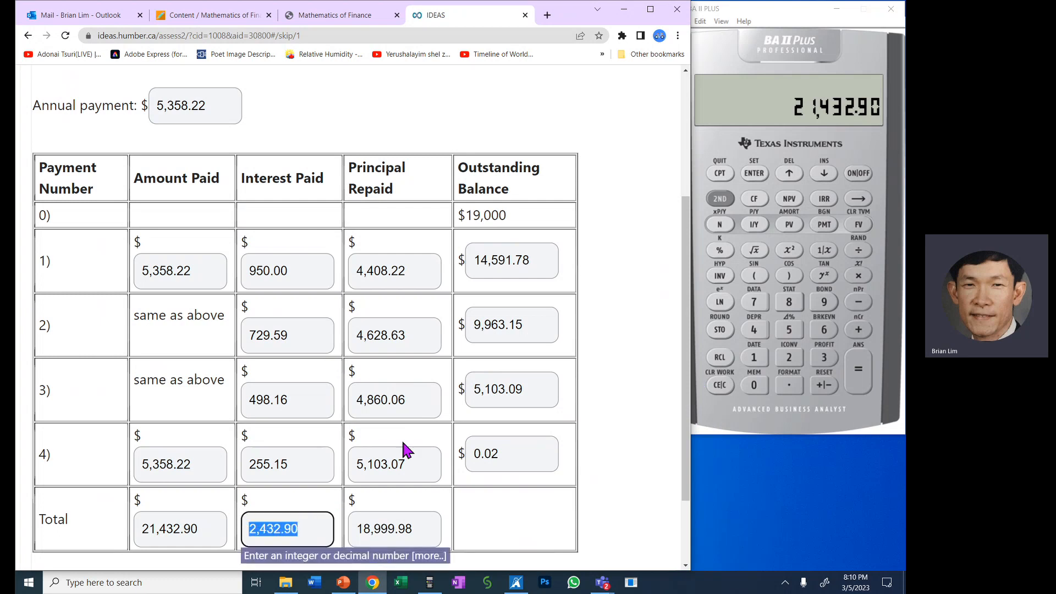
pyautogui.click(790, 359)
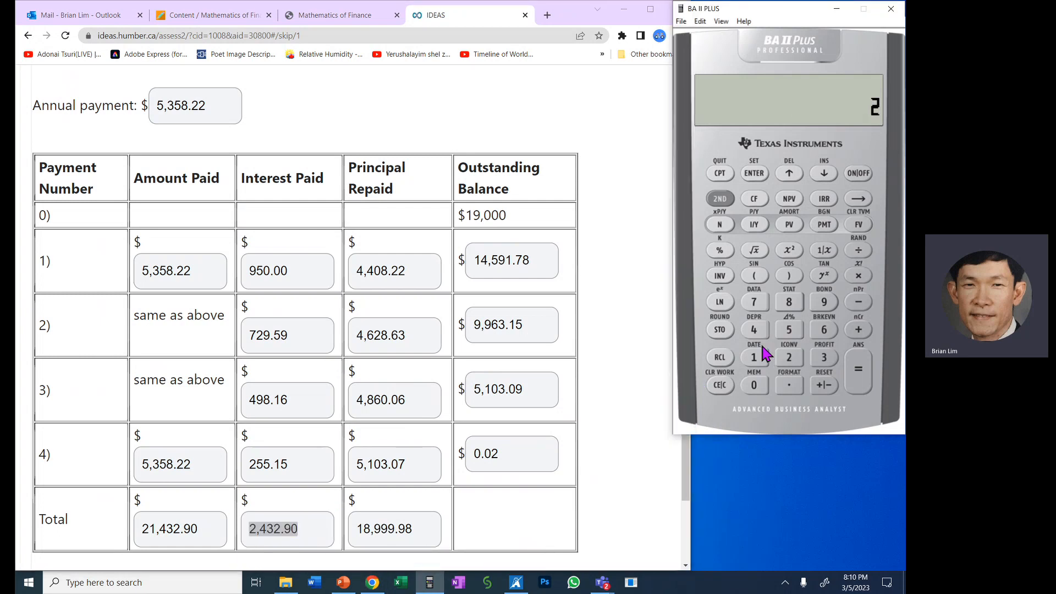
pyautogui.click(755, 332)
pyautogui.click(823, 357)
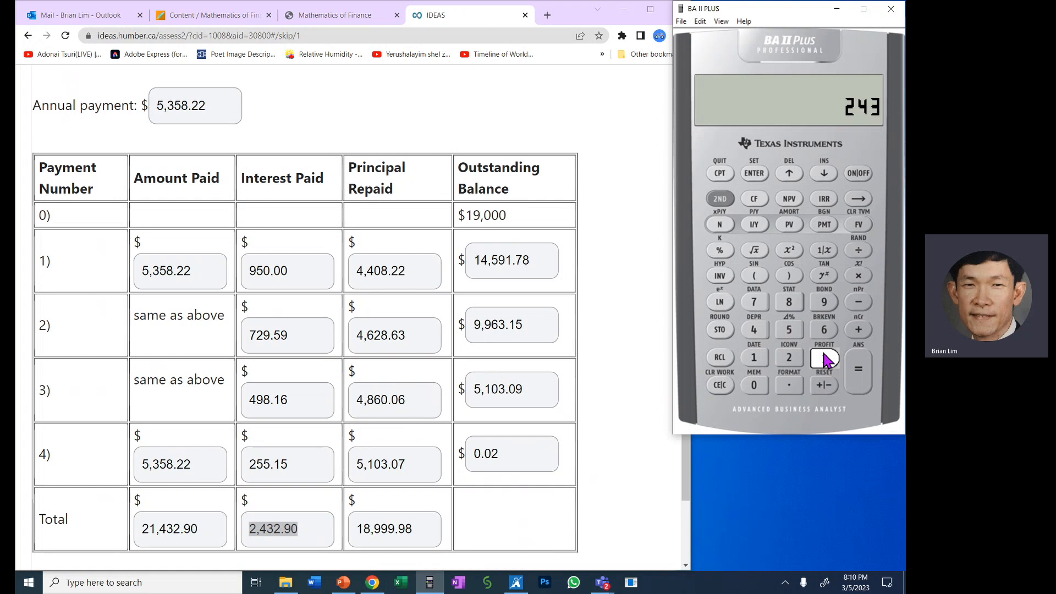
pyautogui.click(790, 360)
pyautogui.click(796, 380)
pyautogui.click(823, 302)
pyautogui.click(756, 386)
pyautogui.click(857, 331)
# - Add the total Principal Repaid, 18,999.98, on the calculator and evaluate the sum
pyautogui.moveTo(414, 529); pyautogui.dragTo(356, 529)
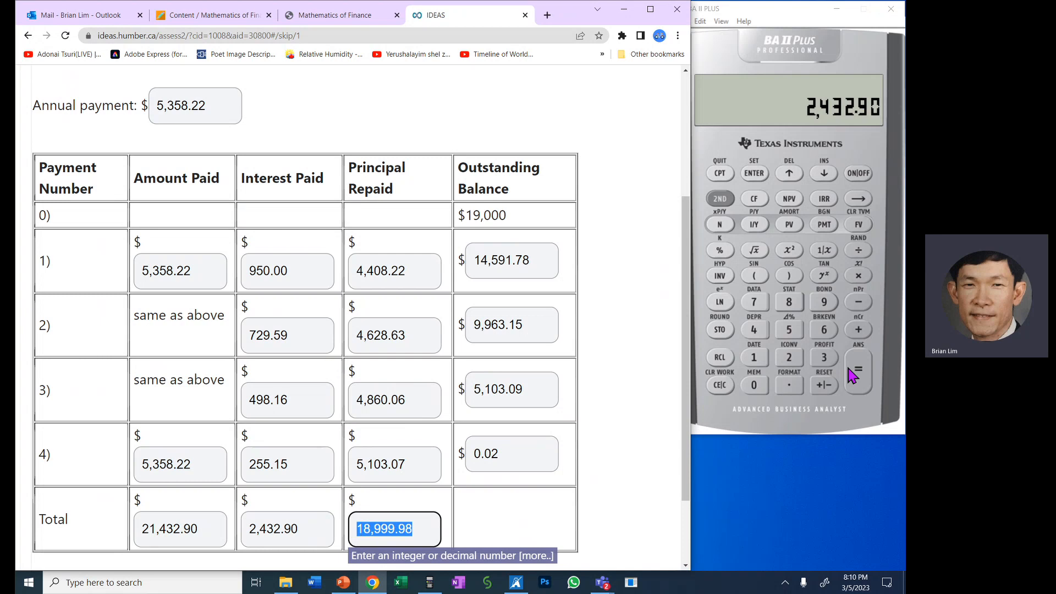
pyautogui.click(761, 367)
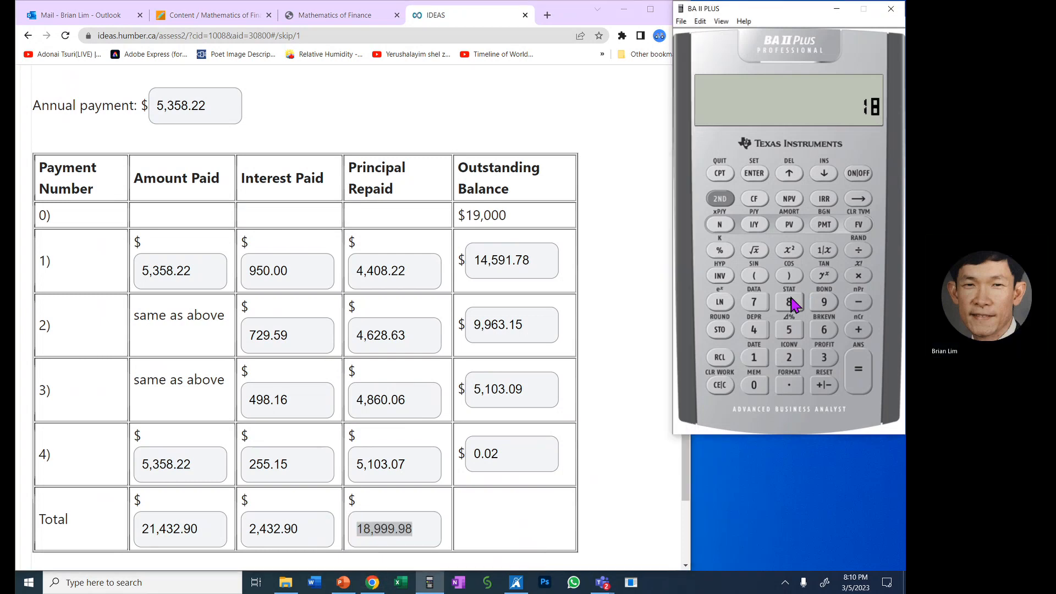
pyautogui.click(825, 301)
pyautogui.click(825, 302)
pyautogui.click(827, 302)
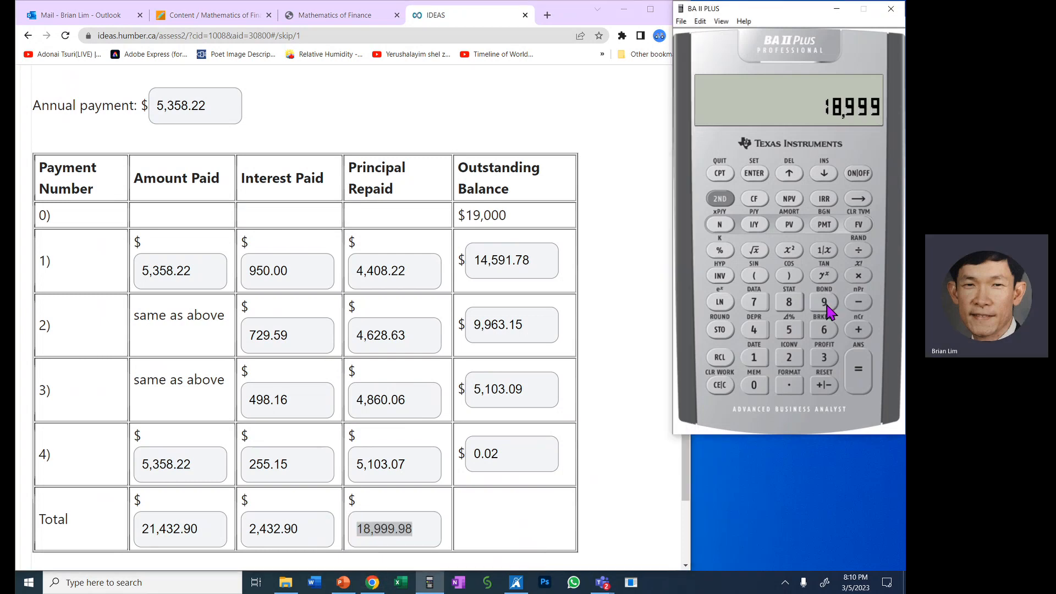
pyautogui.click(789, 386)
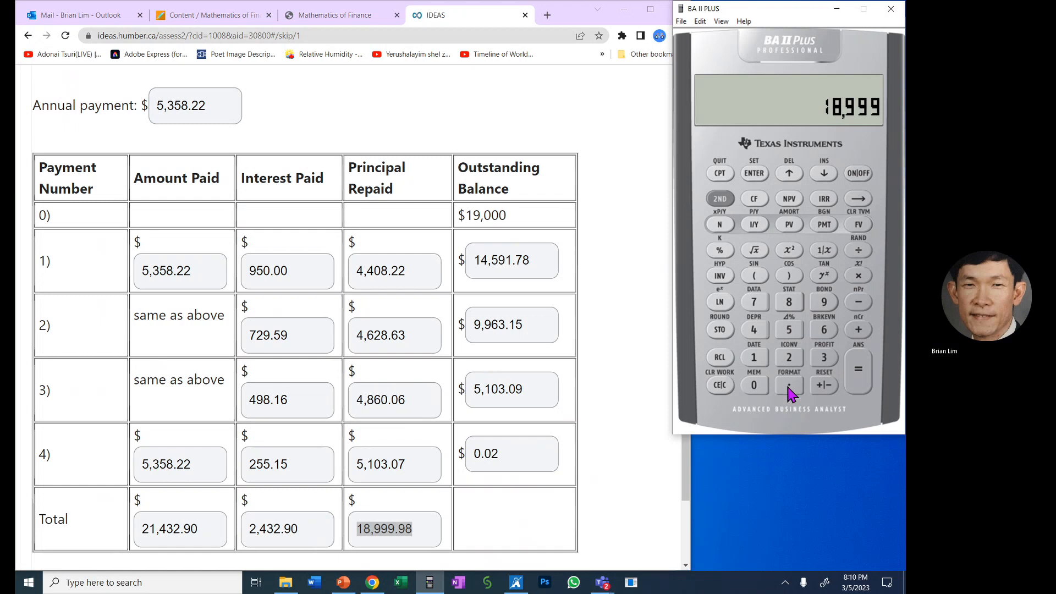
pyautogui.click(823, 303)
pyautogui.click(795, 304)
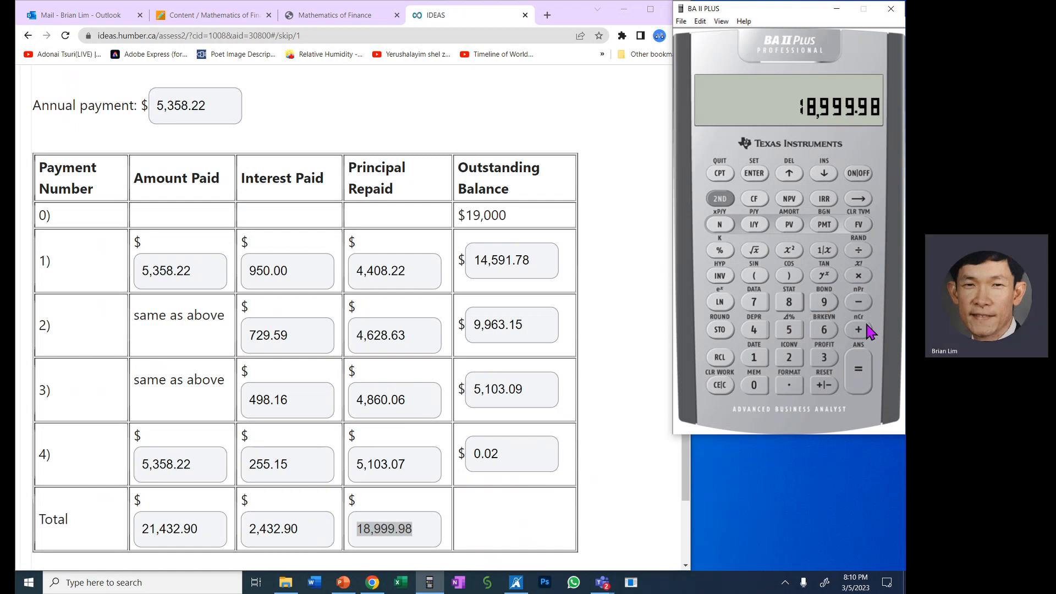
pyautogui.click(862, 370)
# - Compare the calculated sum with the total Amount Paid and relate the difference to the Outstanding Balance after payment 4
pyautogui.click(210, 533)
pyautogui.moveTo(210, 532); pyautogui.dragTo(135, 531)
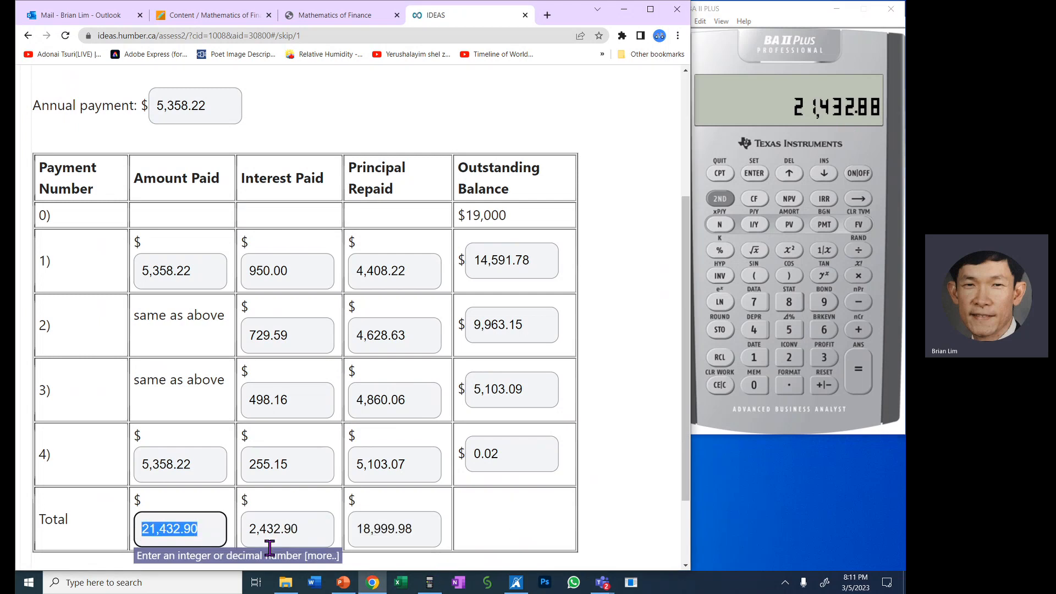
pyautogui.click(210, 541)
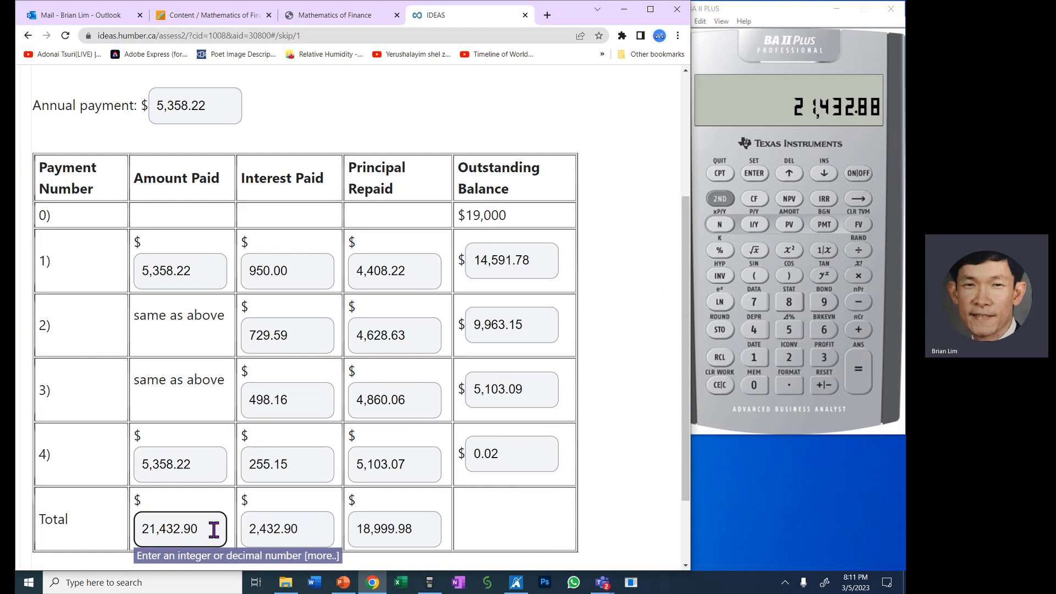
pyautogui.moveTo(213, 529); pyautogui.dragTo(136, 534)
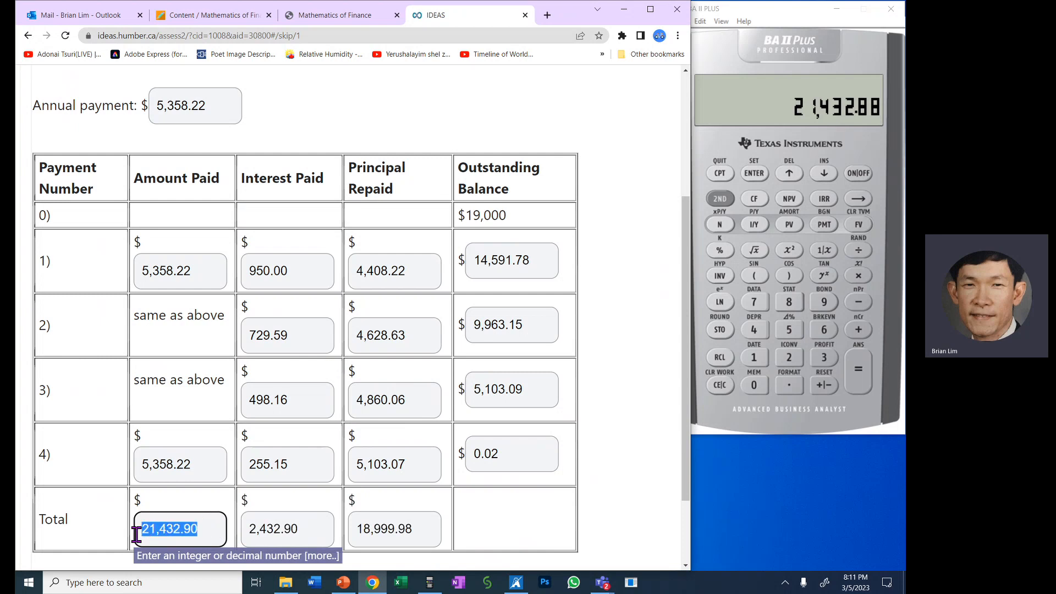
pyautogui.click(492, 534)
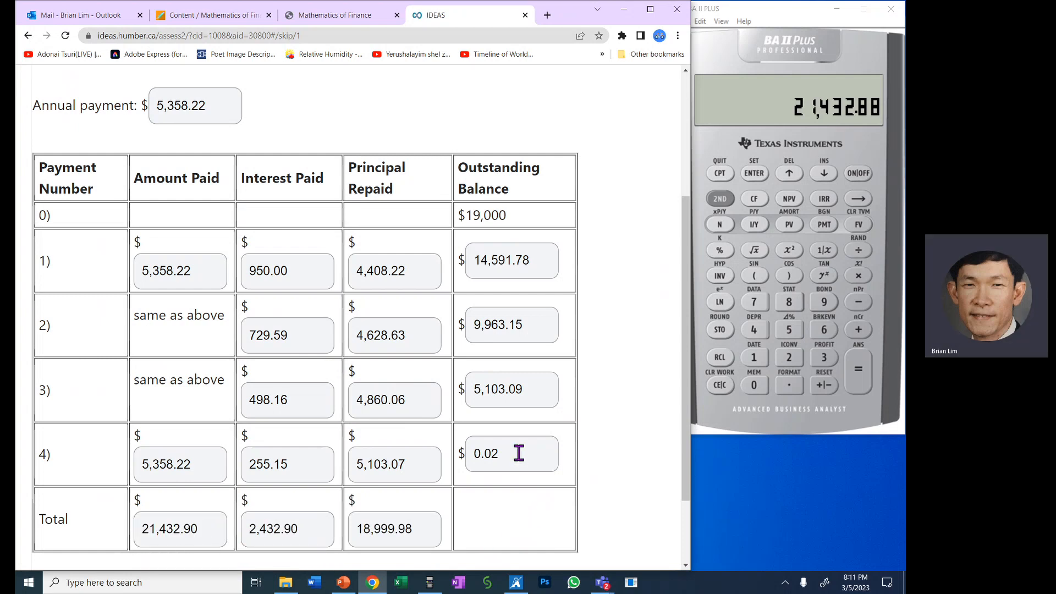
pyautogui.moveTo(517, 451); pyautogui.dragTo(480, 452)
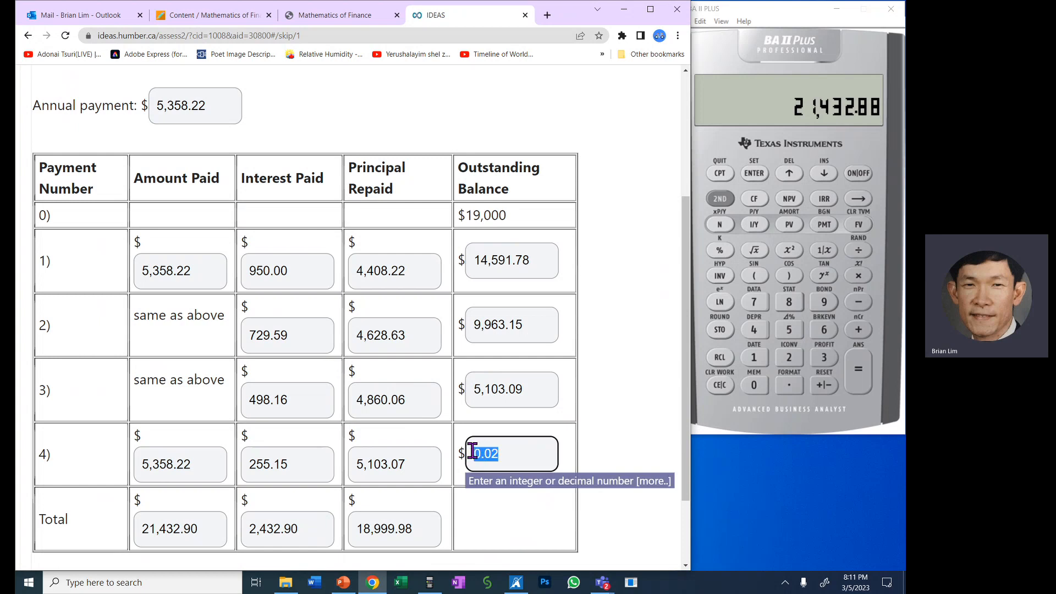
pyautogui.click(516, 526)
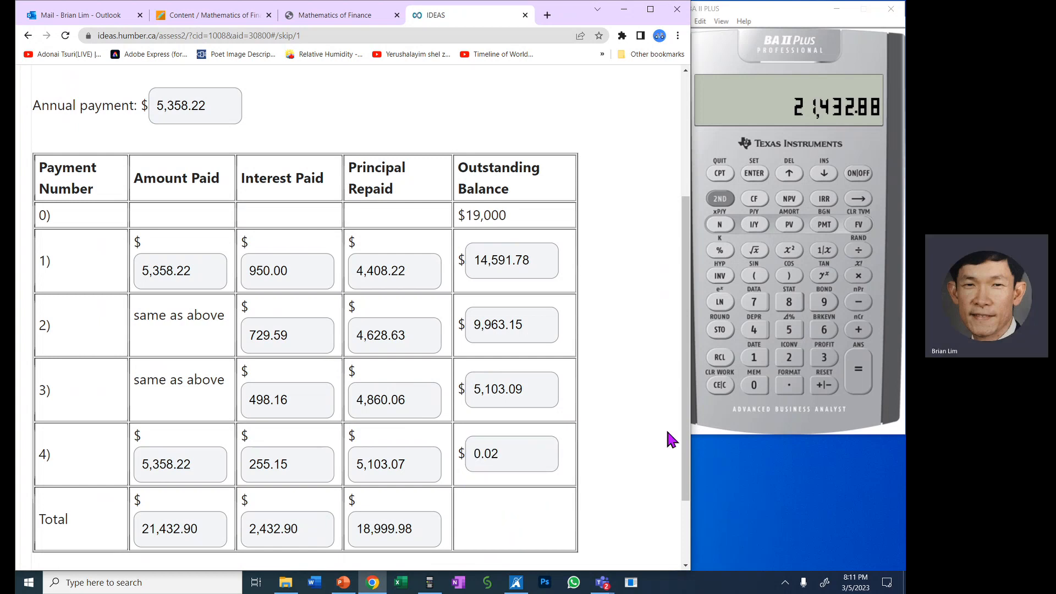
# - Submit the completed amortization question and review the marking of the table's answers
pyautogui.moveTo(686, 472); pyautogui.dragTo(690, 510)
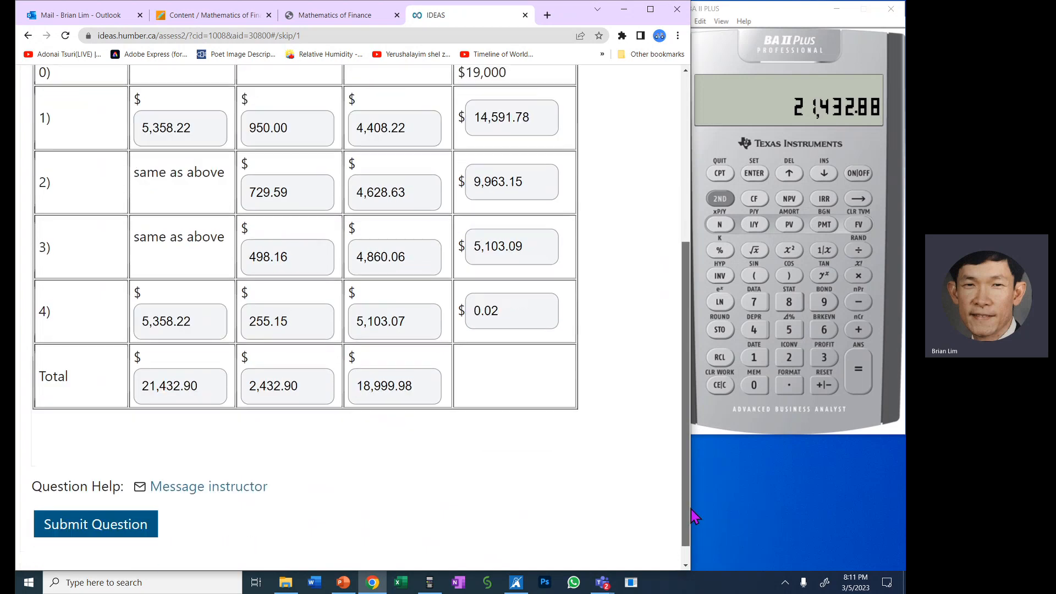
pyautogui.click(112, 531)
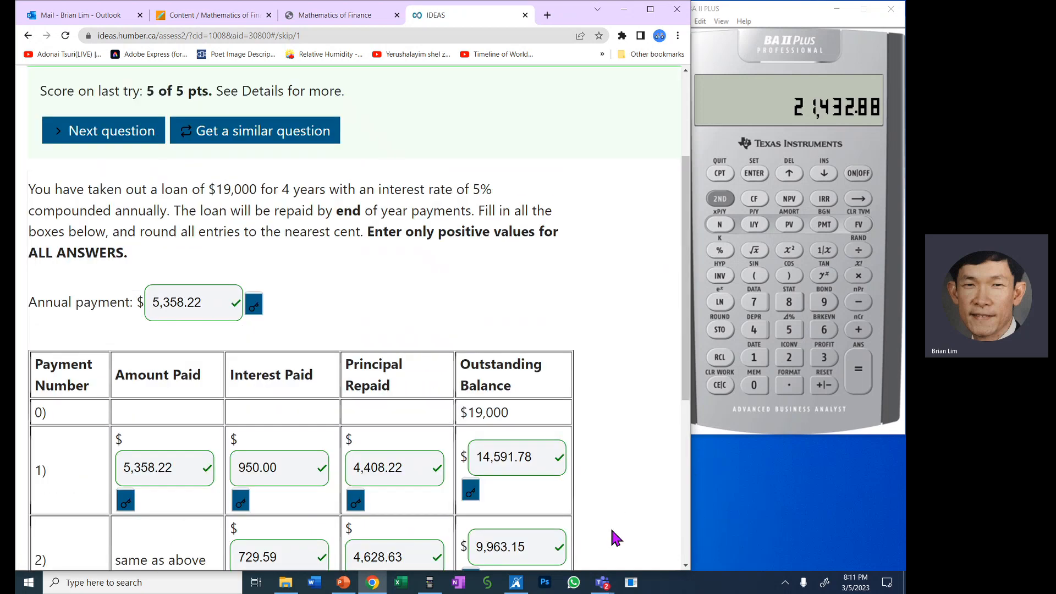
pyautogui.scroll(-6, 239, 370)
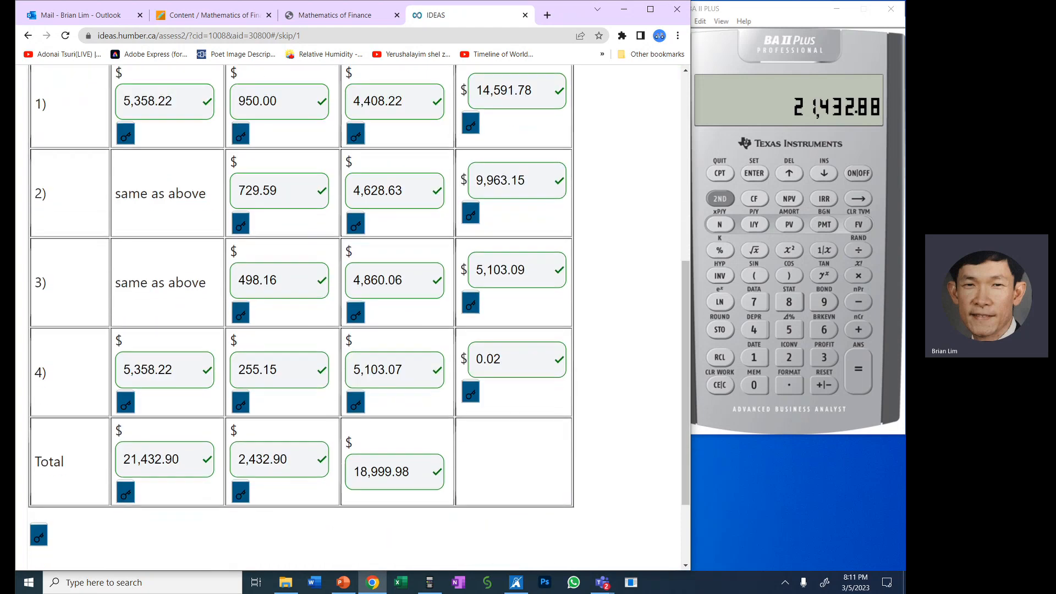
pyautogui.scroll(2, 239, 494)
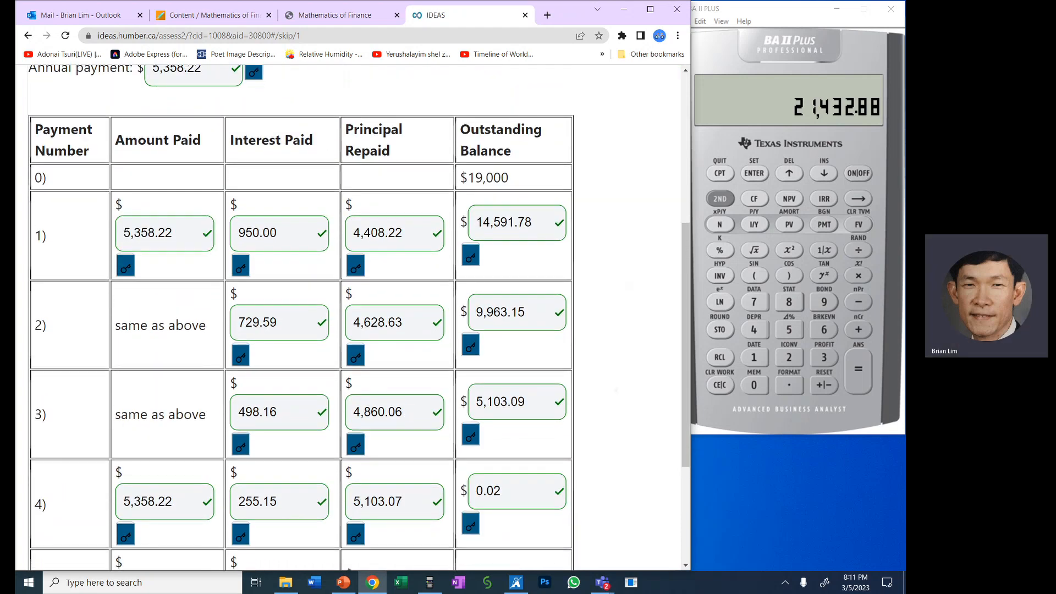
# - Review the marked amortization question, from the score and loan details through each payment row to the totals
pyautogui.scroll(-3, 239, 332)
pyautogui.scroll(1, 238, 461)
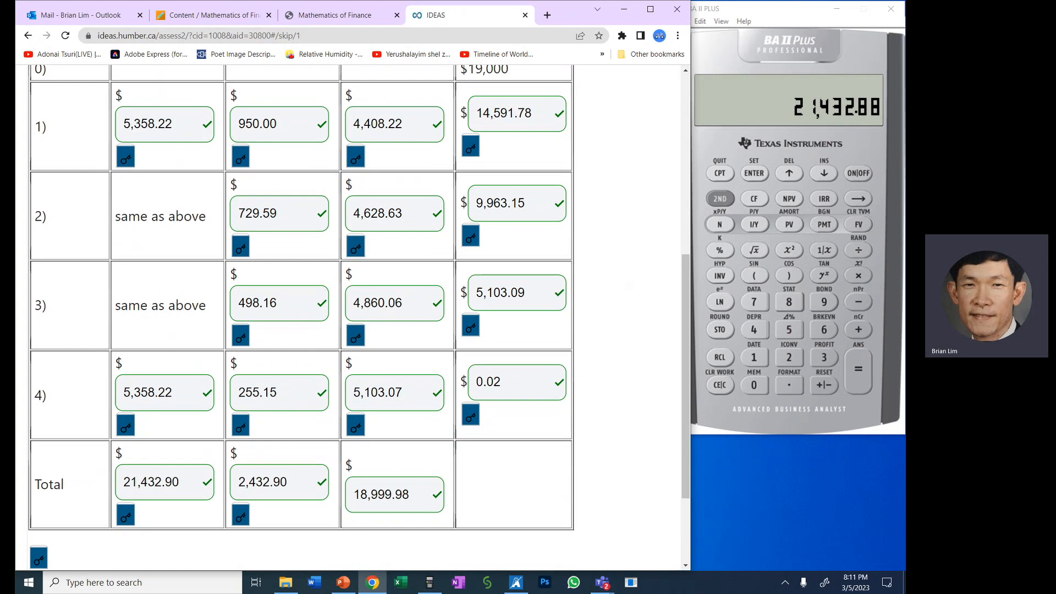
pyautogui.scroll(3, 238, 502)
pyautogui.scroll(4, 238, 467)
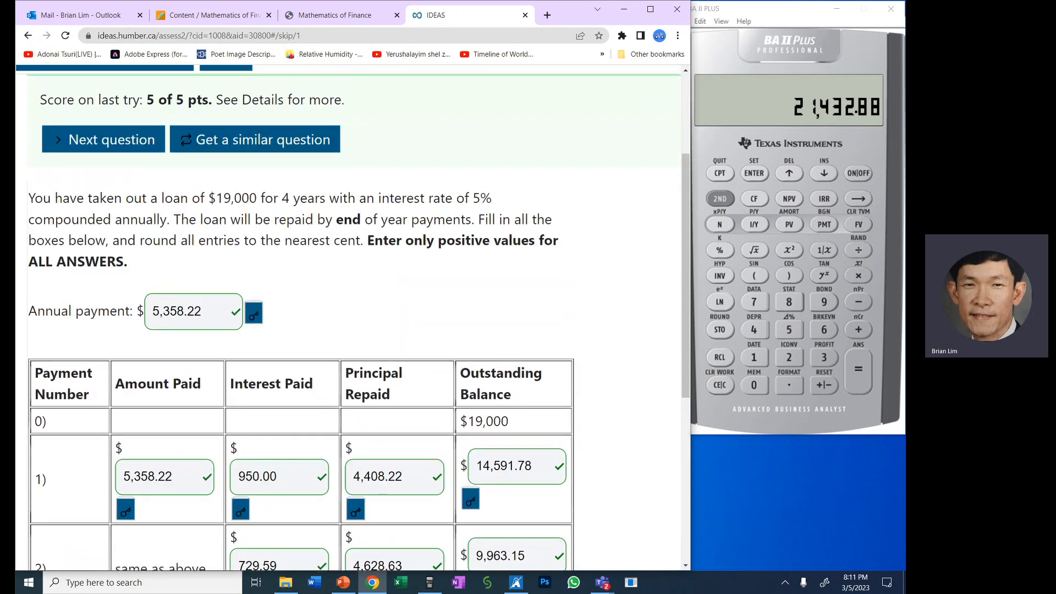
pyautogui.scroll(-2, 238, 511)
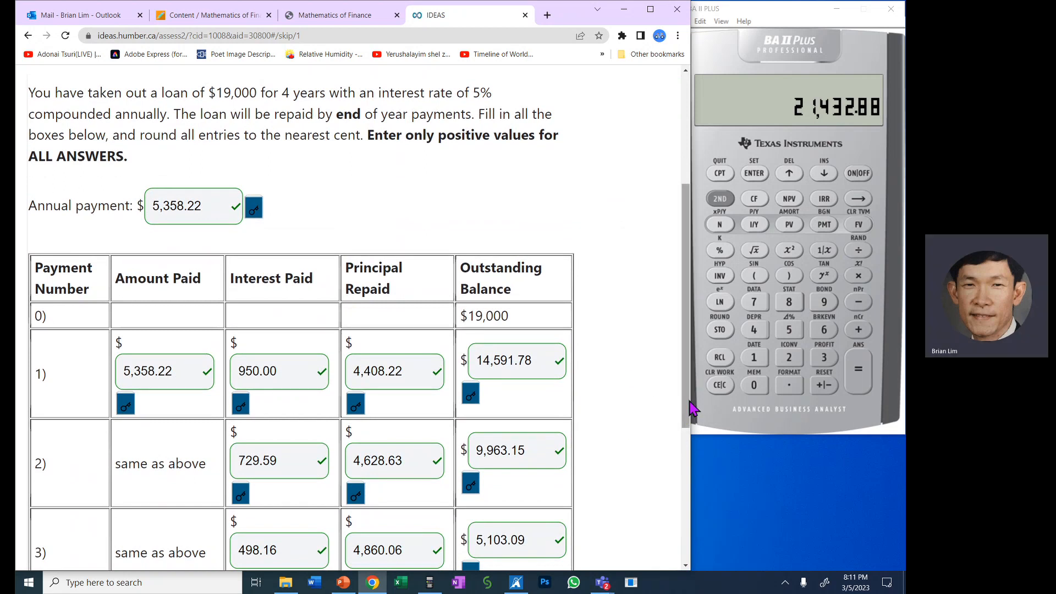
pyautogui.moveTo(689, 404)
pyautogui.mouseDown()
pyautogui.moveTo(687, 472)
pyautogui.moveTo(682, 379)
pyautogui.moveTo(681, 389)
pyautogui.mouseUp()
pyautogui.scroll(-1, 682, 389)
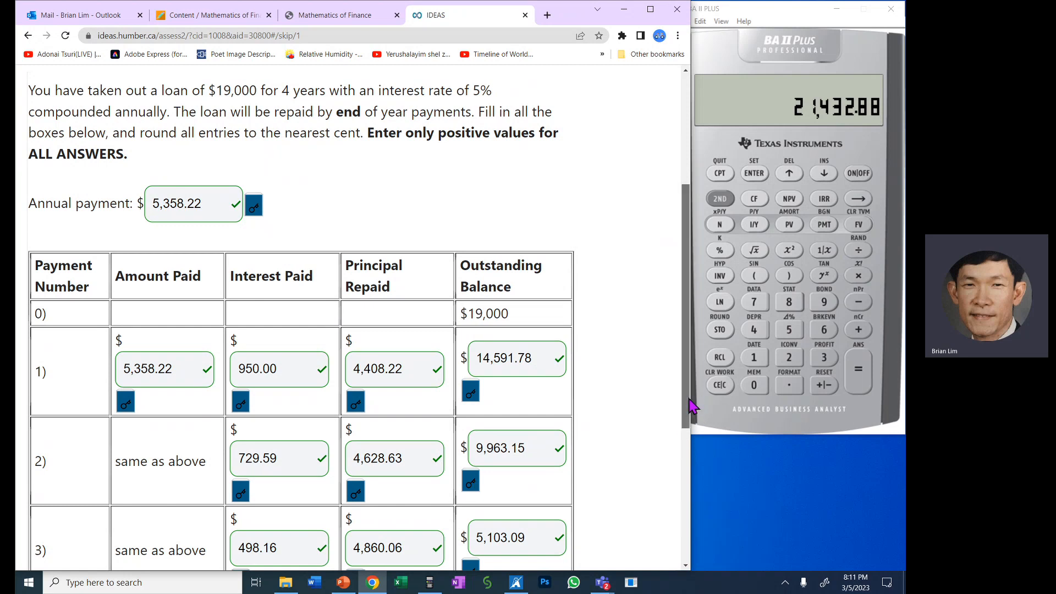
pyautogui.moveTo(692, 406); pyautogui.dragTo(632, 486)
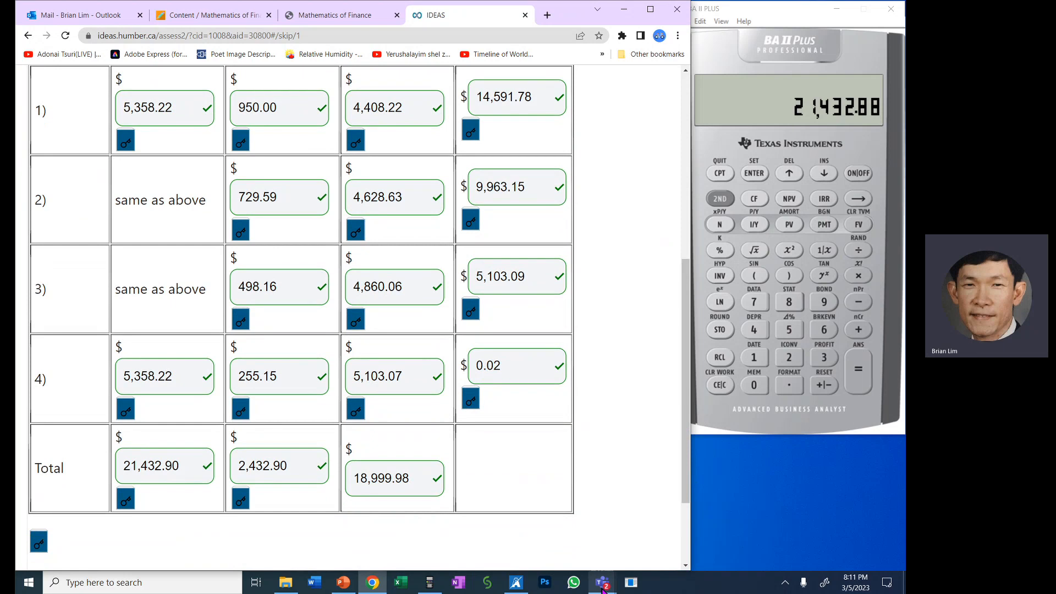
# - Switch to the Amortization Schedule meeting in Microsoft Teams and stop its recording and transcription
pyautogui.moveTo(603, 588)
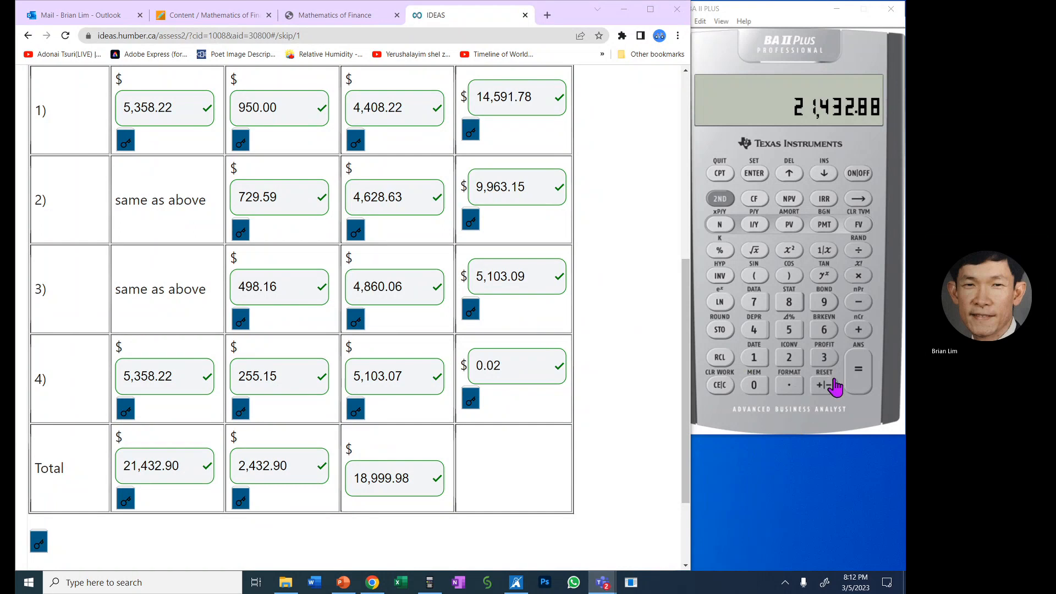
pyautogui.click(835, 387)
pyautogui.click(606, 50)
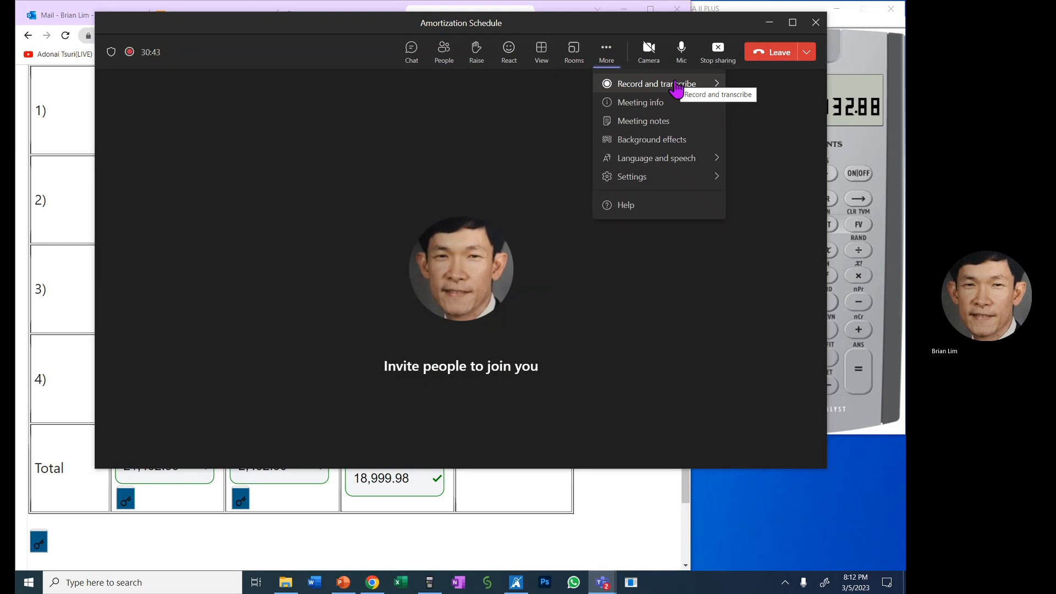
pyautogui.moveTo(675, 88)
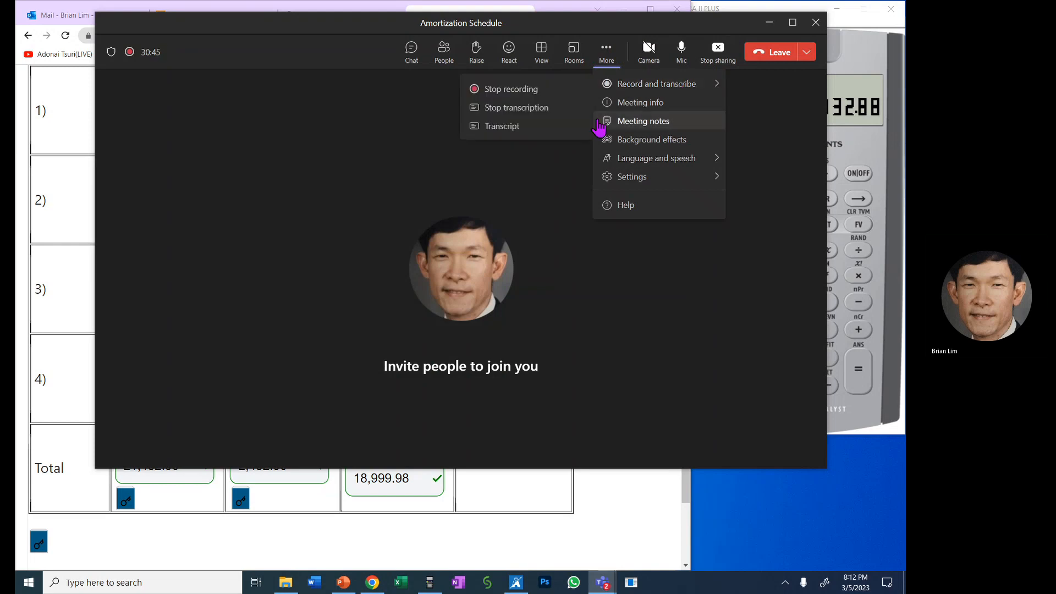
pyautogui.click(522, 90)
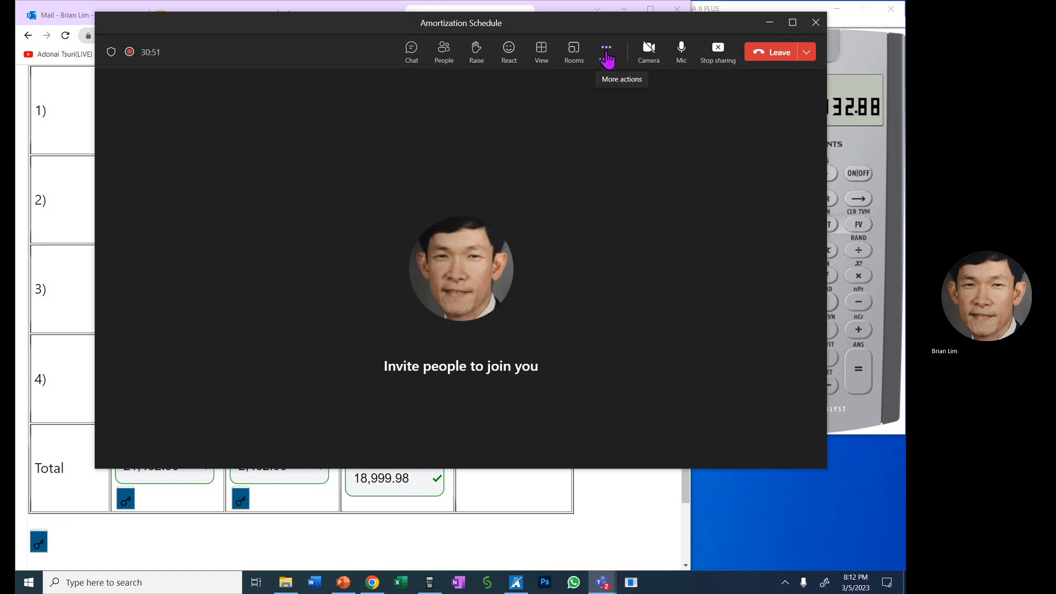
pyautogui.click(607, 52)
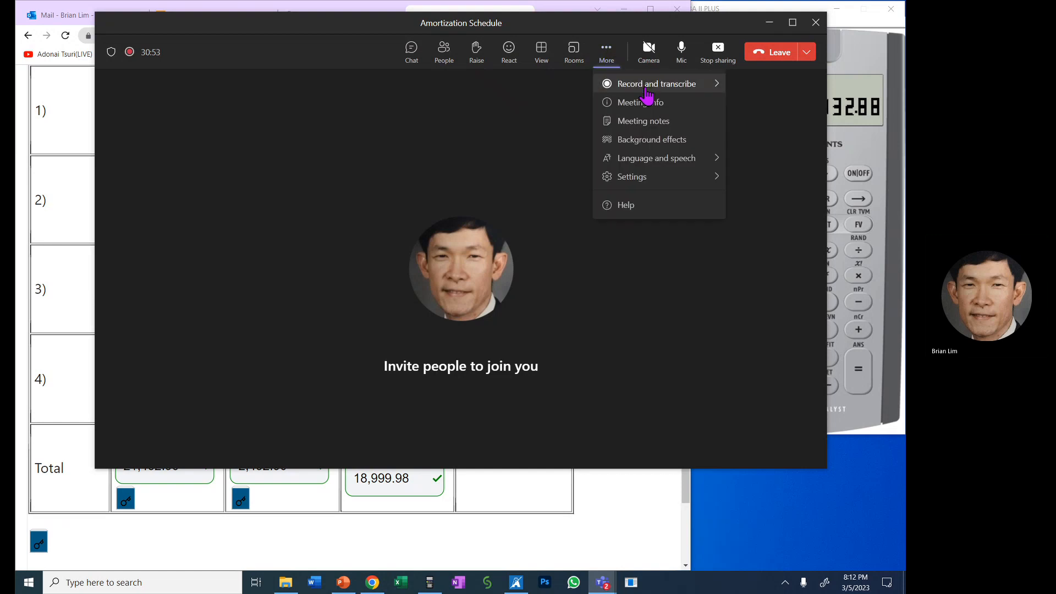
pyautogui.moveTo(649, 87)
pyautogui.click(505, 91)
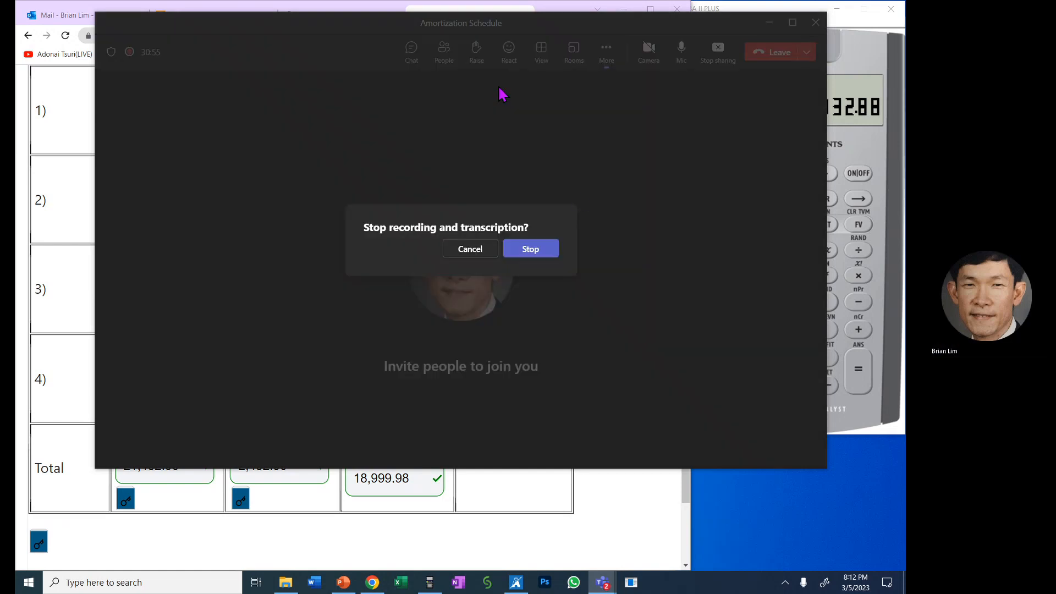